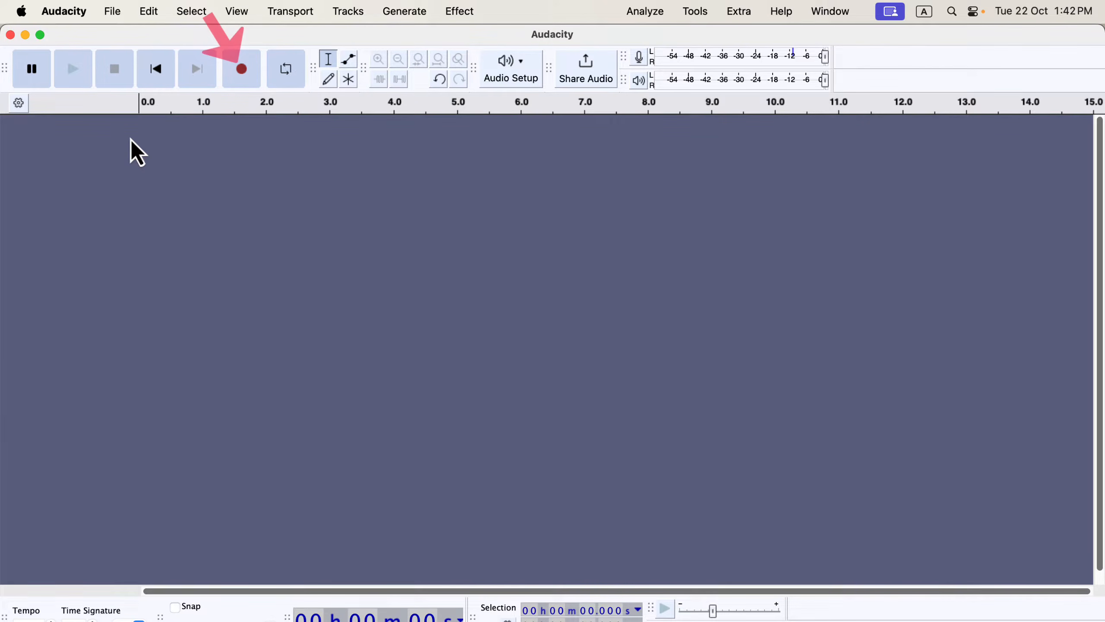
# Step: Record a short test clip of about six seconds and delete its track
pyautogui.click(229, 78)
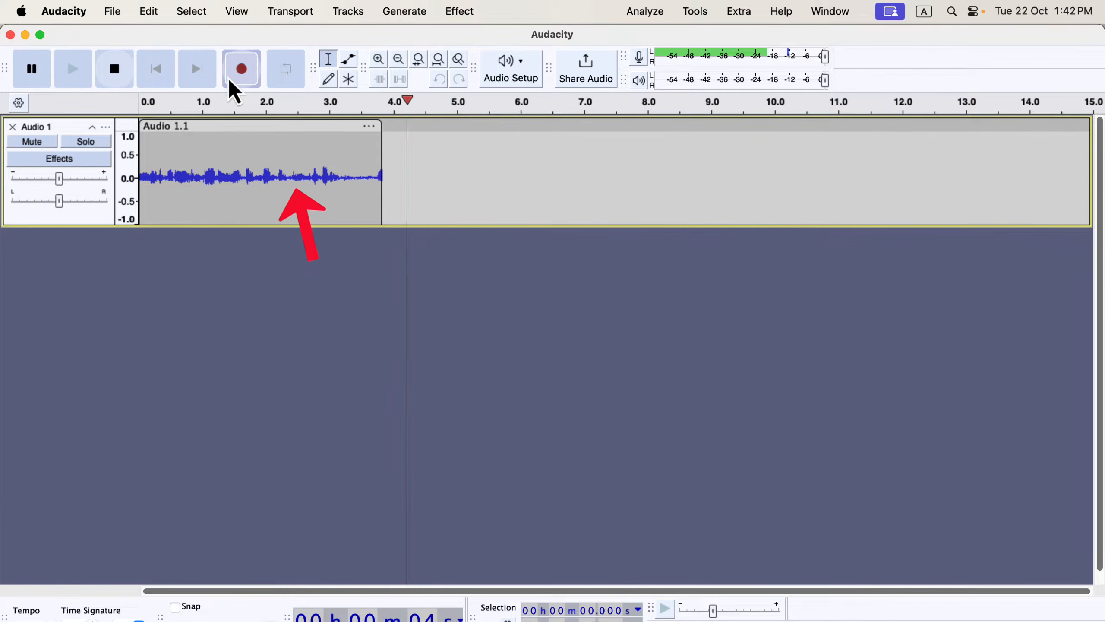
pyautogui.click(116, 78)
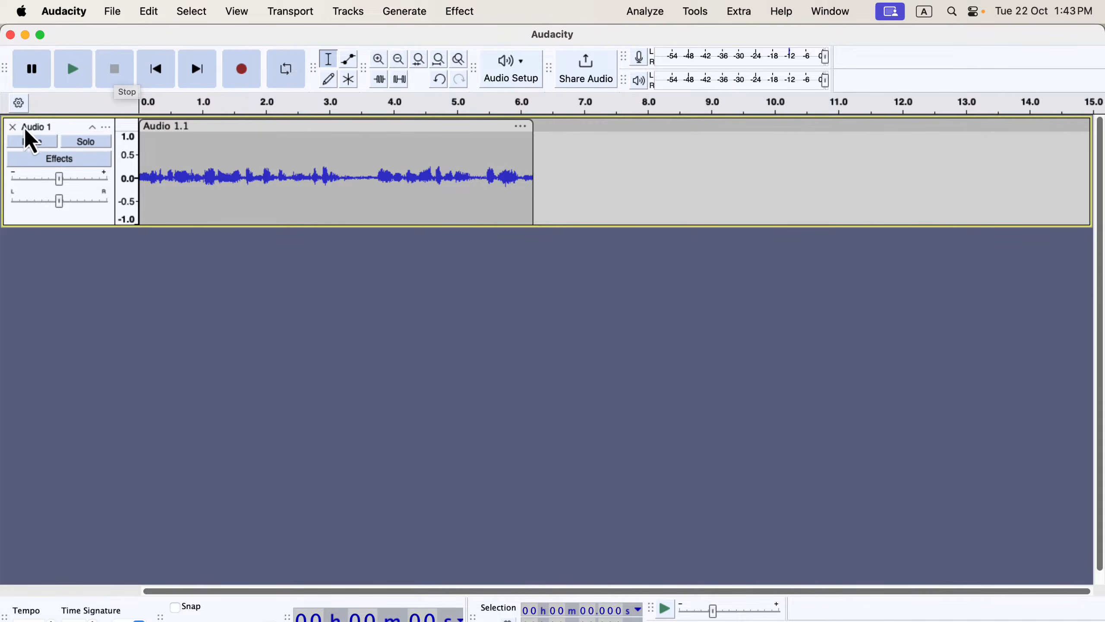
pyautogui.click(12, 126)
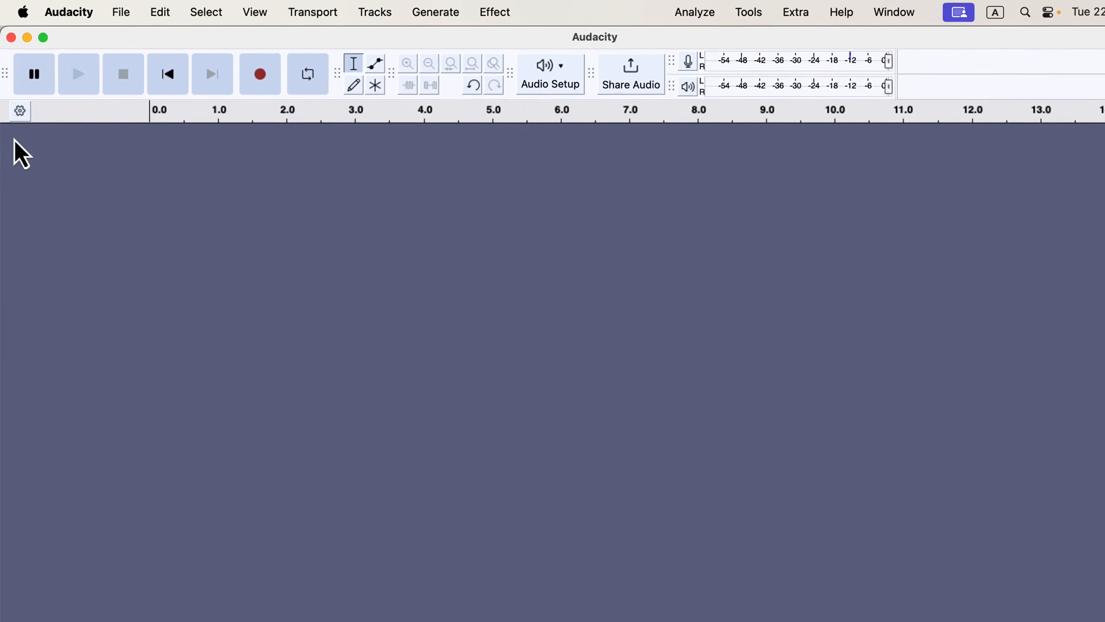
# Step: Set the recording device to Samson C01U Pro Mic
pyautogui.click(546, 95)
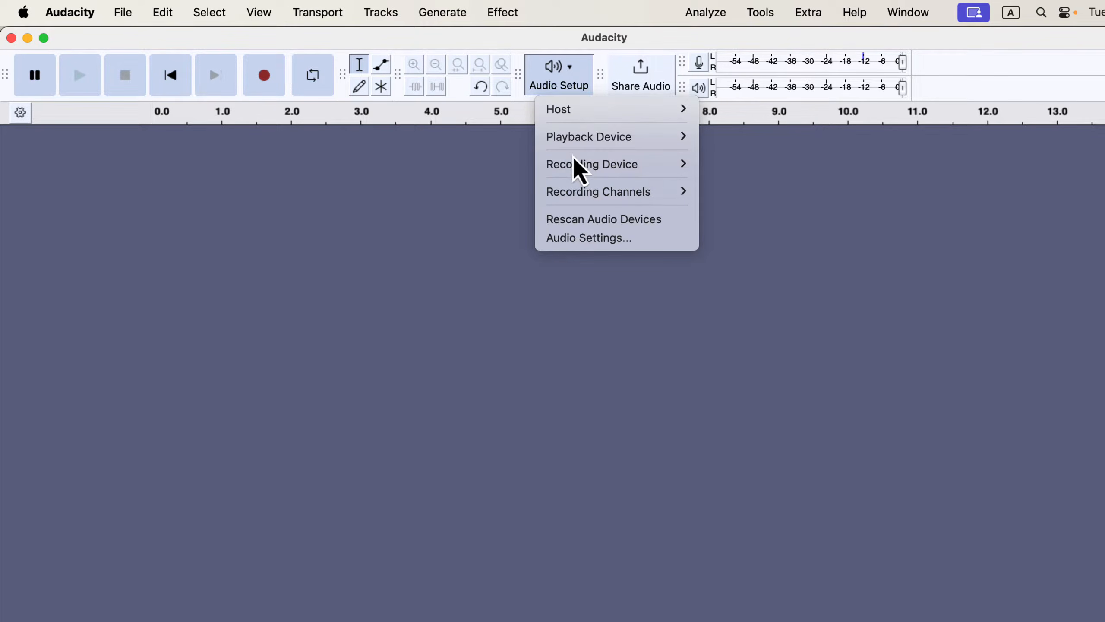
pyautogui.moveTo(579, 164)
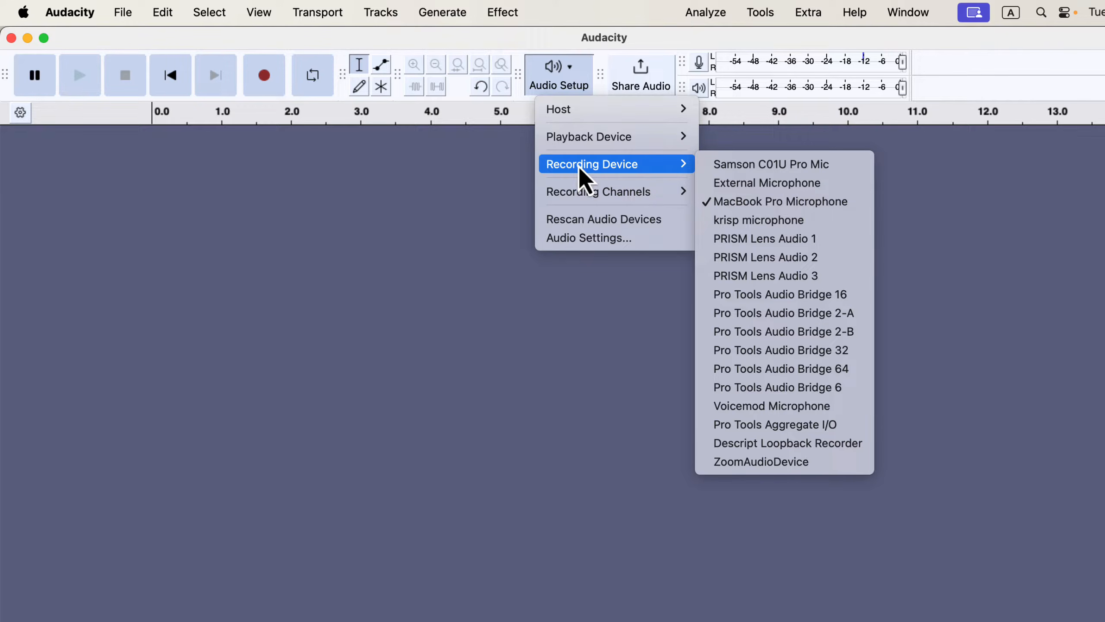
pyautogui.click(726, 168)
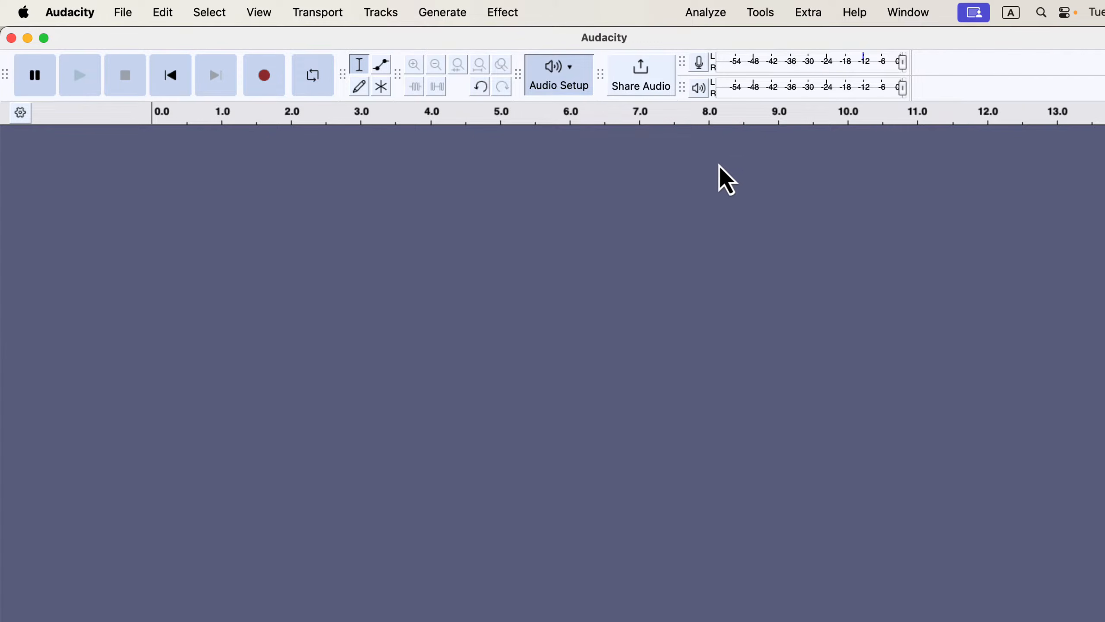
# Step: Rescan the audio devices, set the recording device to Scarlett 2i2 USB and check the selection
pyautogui.click(535, 90)
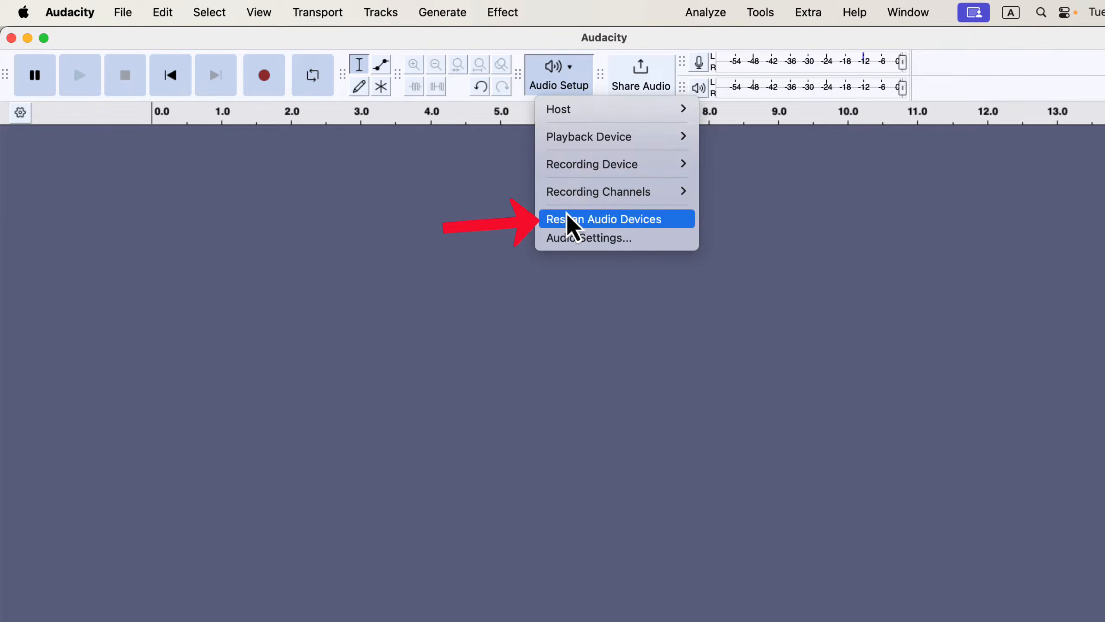
pyautogui.click(666, 220)
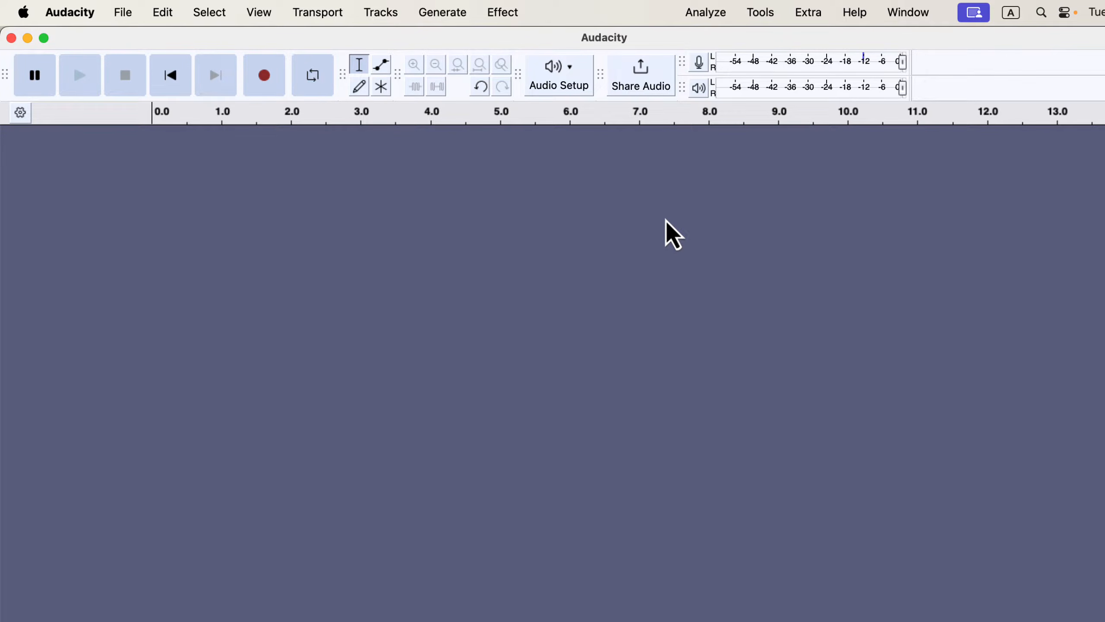
pyautogui.click(551, 83)
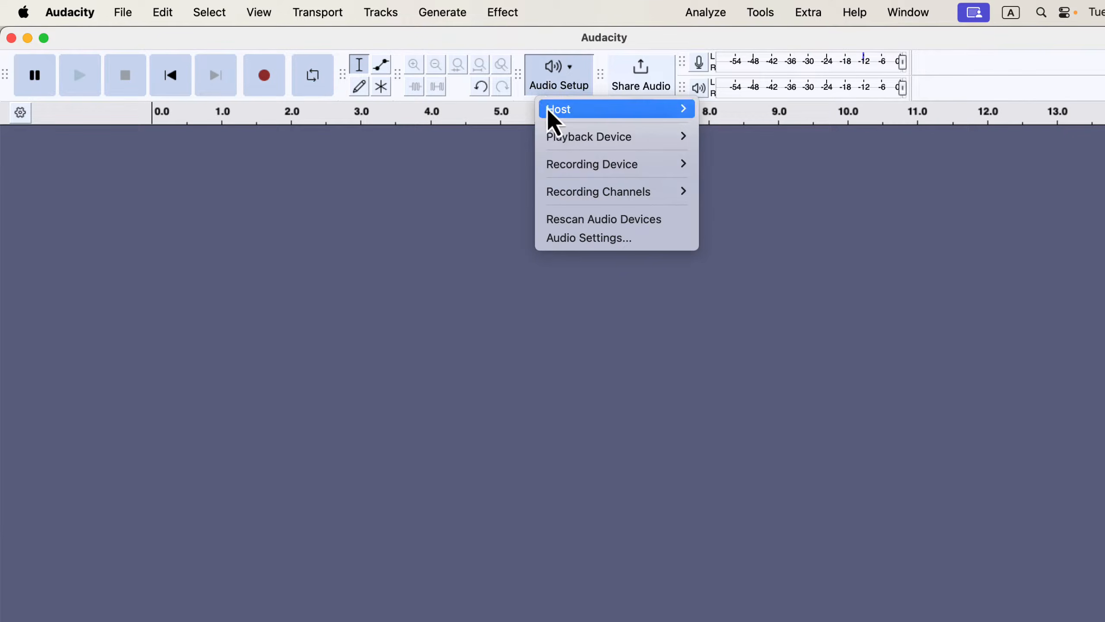
pyautogui.moveTo(559, 167)
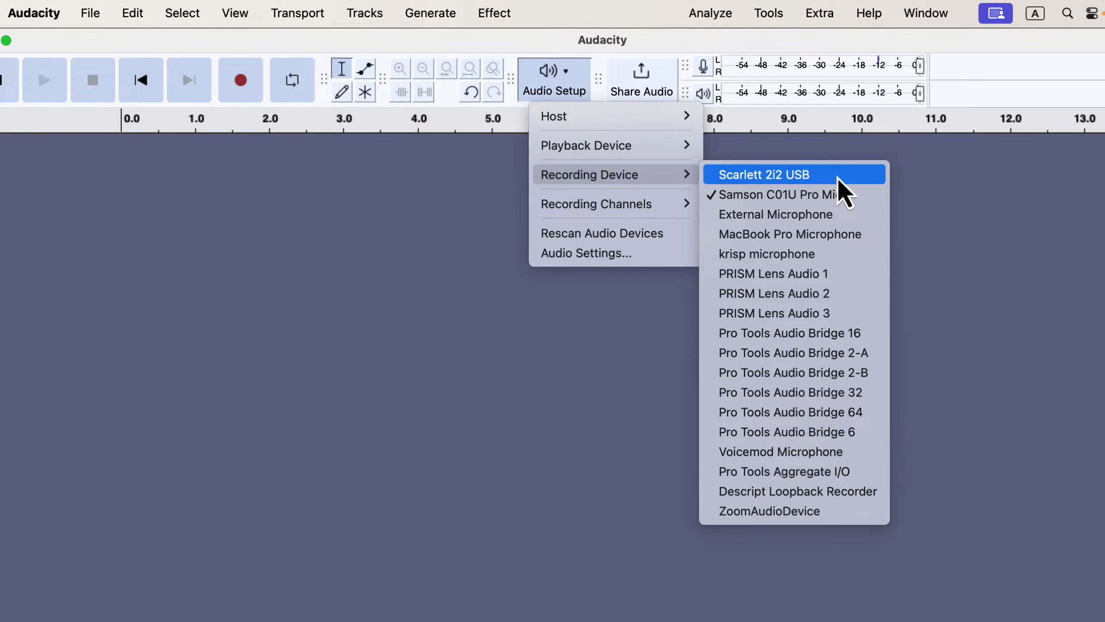
pyautogui.click(836, 177)
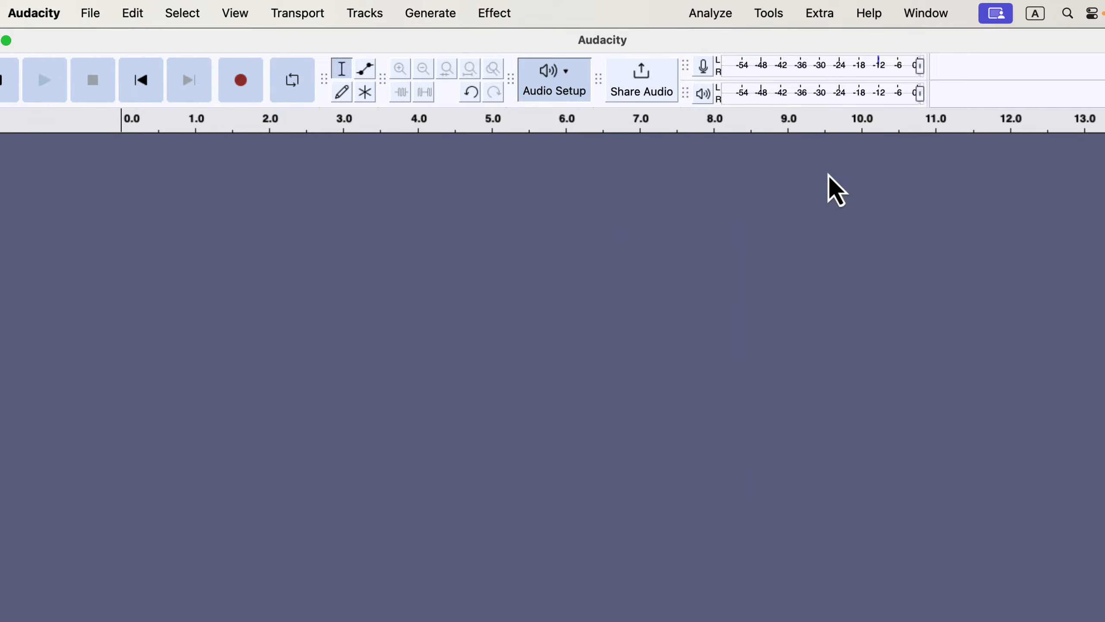
pyautogui.click(563, 91)
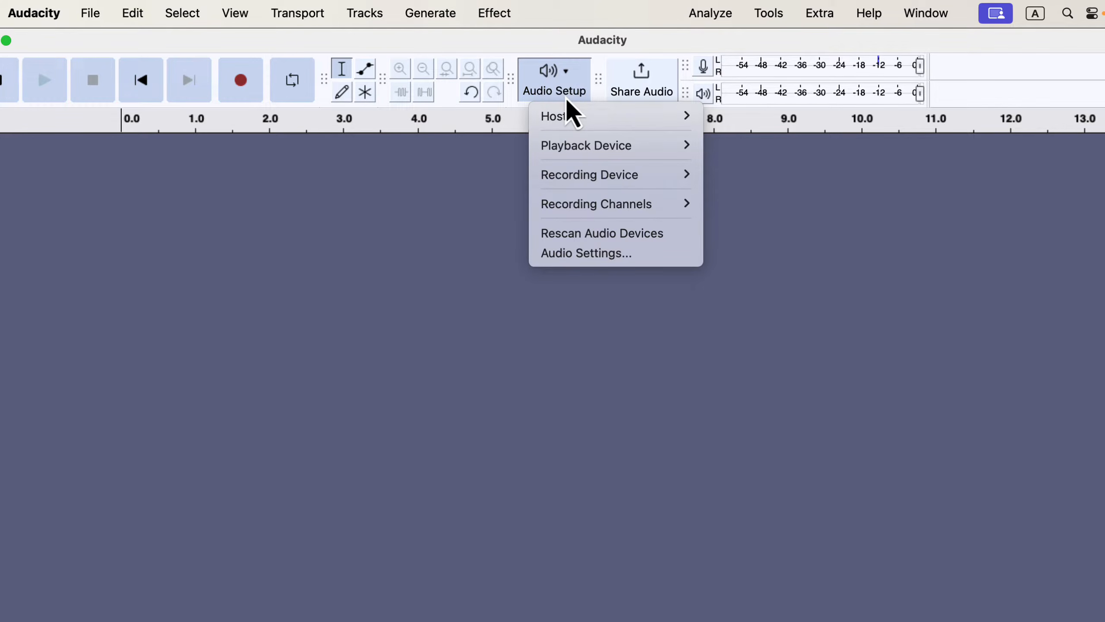
pyautogui.moveTo(559, 177)
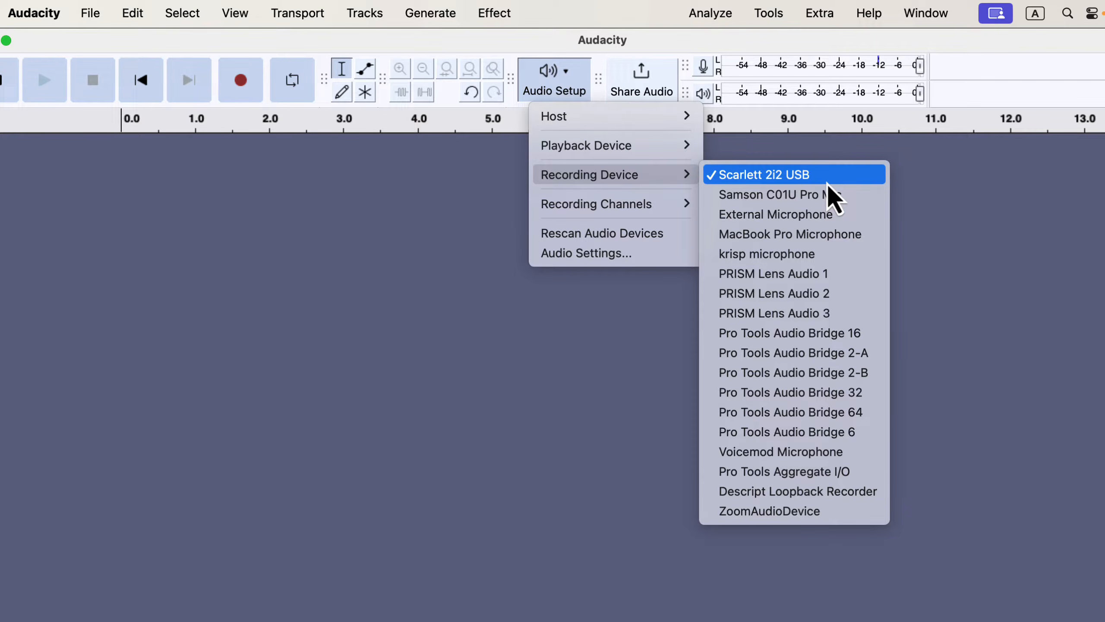
pyautogui.click(919, 178)
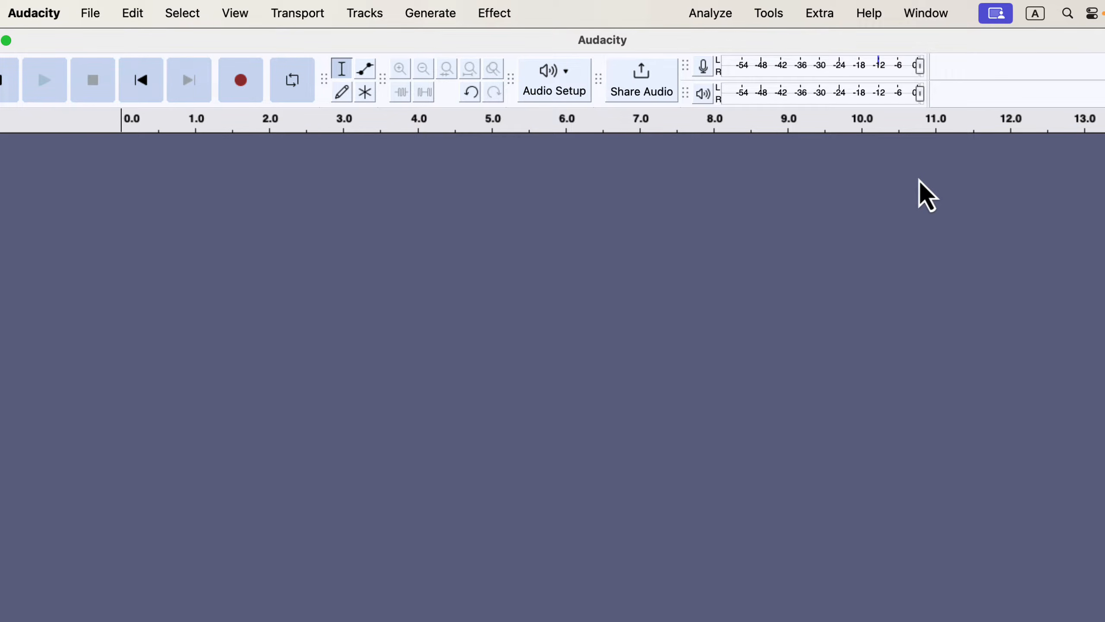
# Step: Show the Device Toolbar and check the recording device choices in it
pyautogui.click(236, 17)
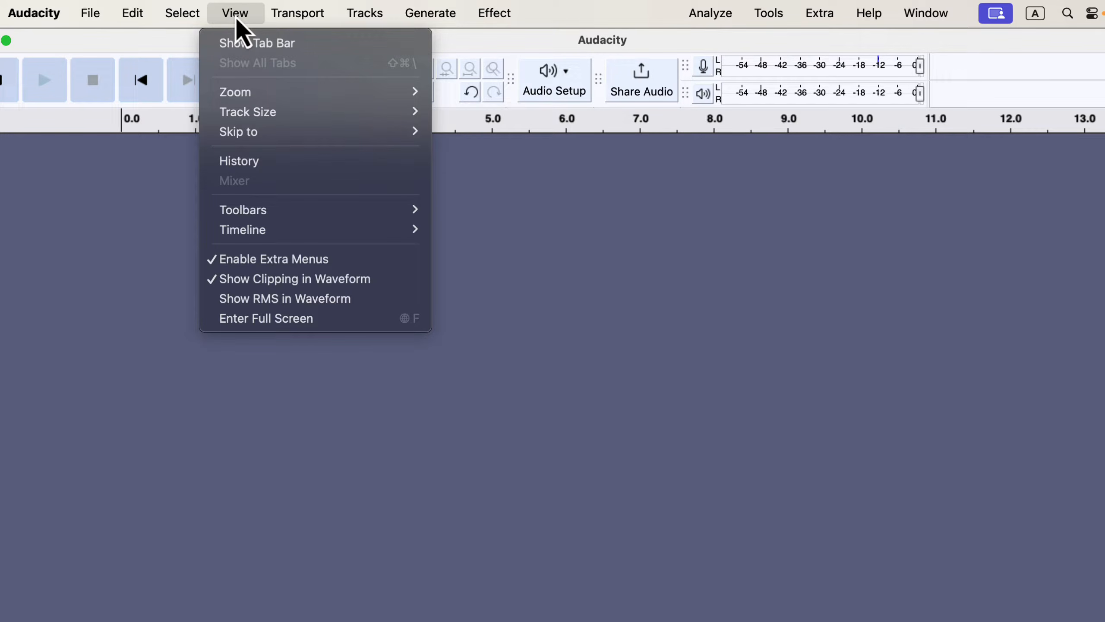
pyautogui.moveTo(301, 218)
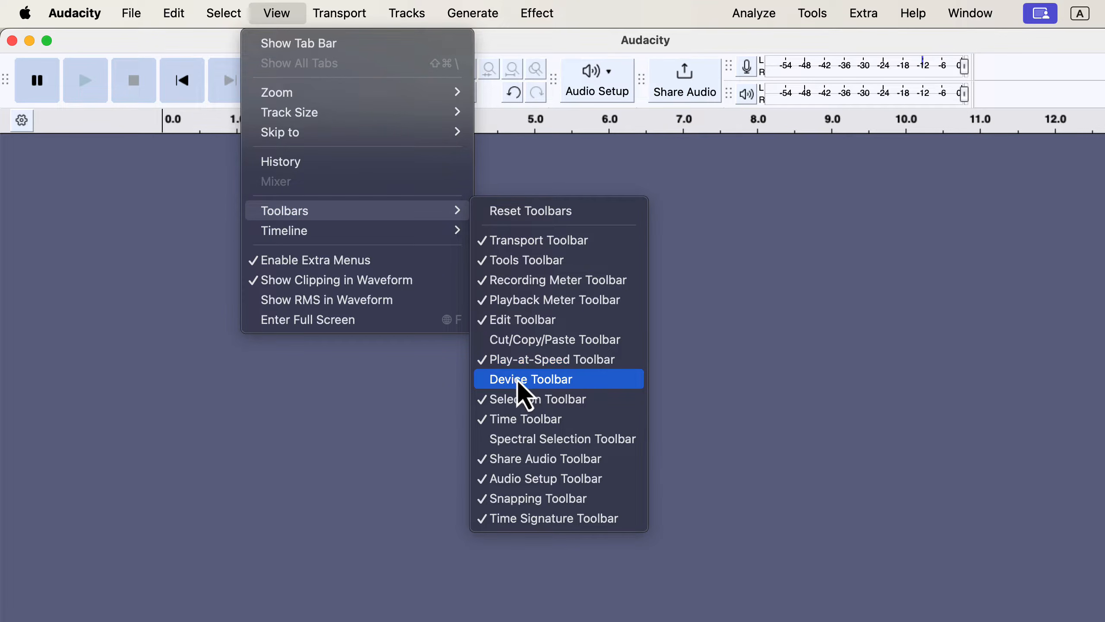
pyautogui.click(587, 379)
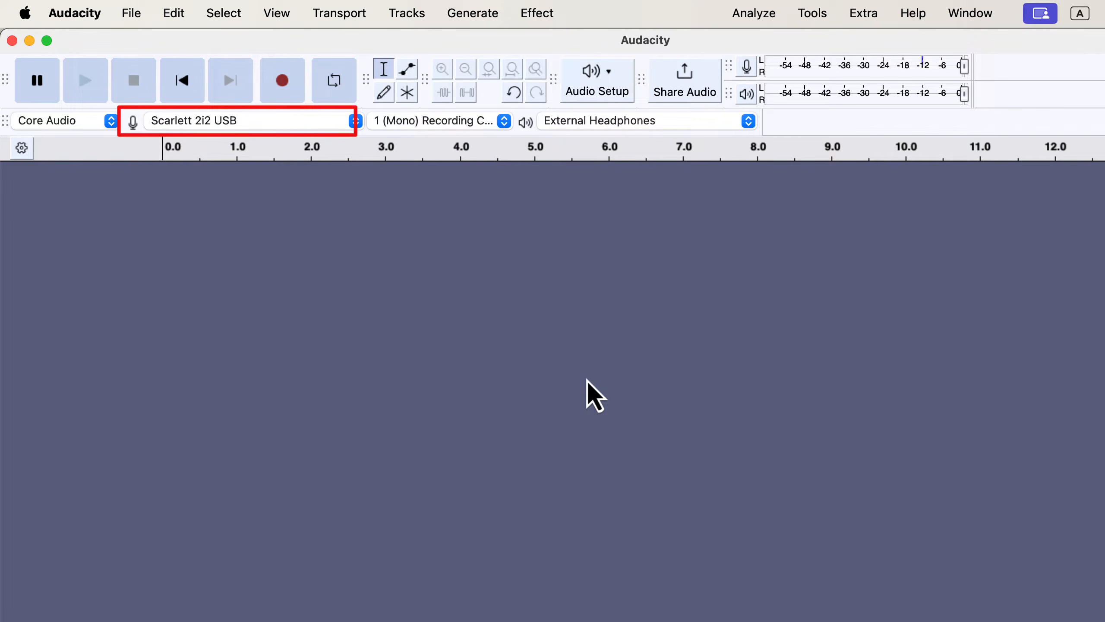
pyautogui.click(273, 122)
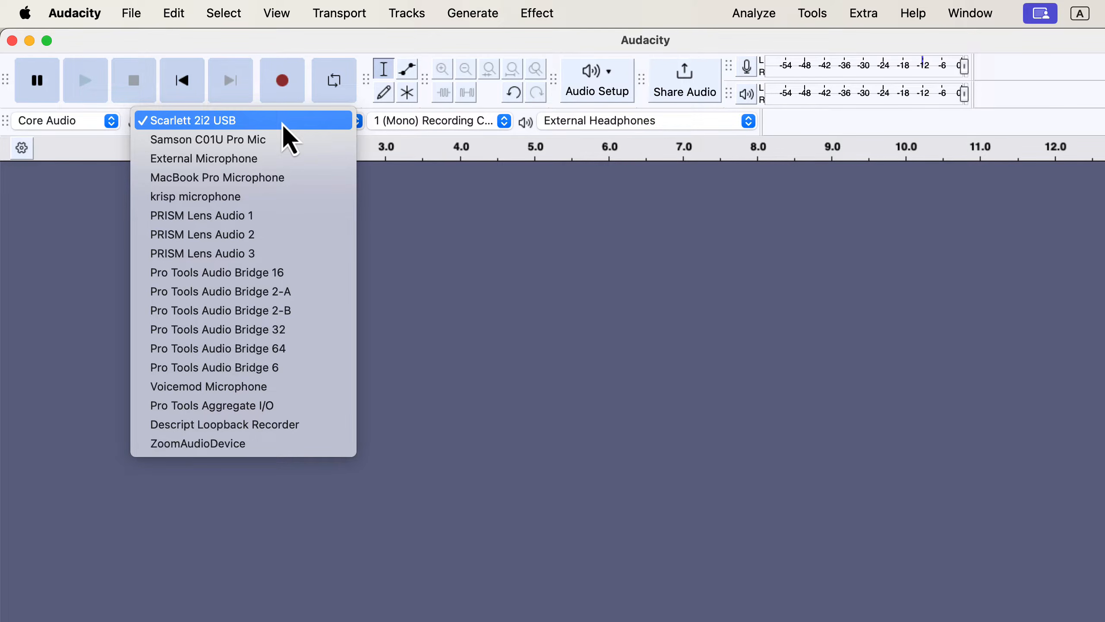
pyautogui.click(378, 184)
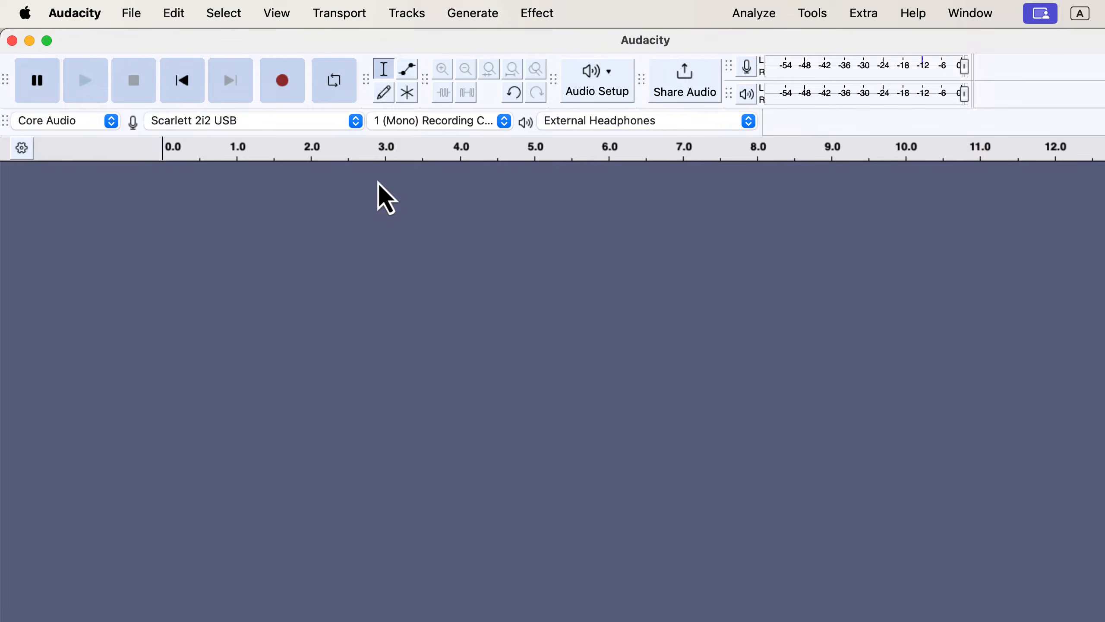
# Step: Switch to the PDF "Sound better Guide Audacity 3.6.2" and look through its pages
pyautogui.hotkey('ctrl', 'Right')
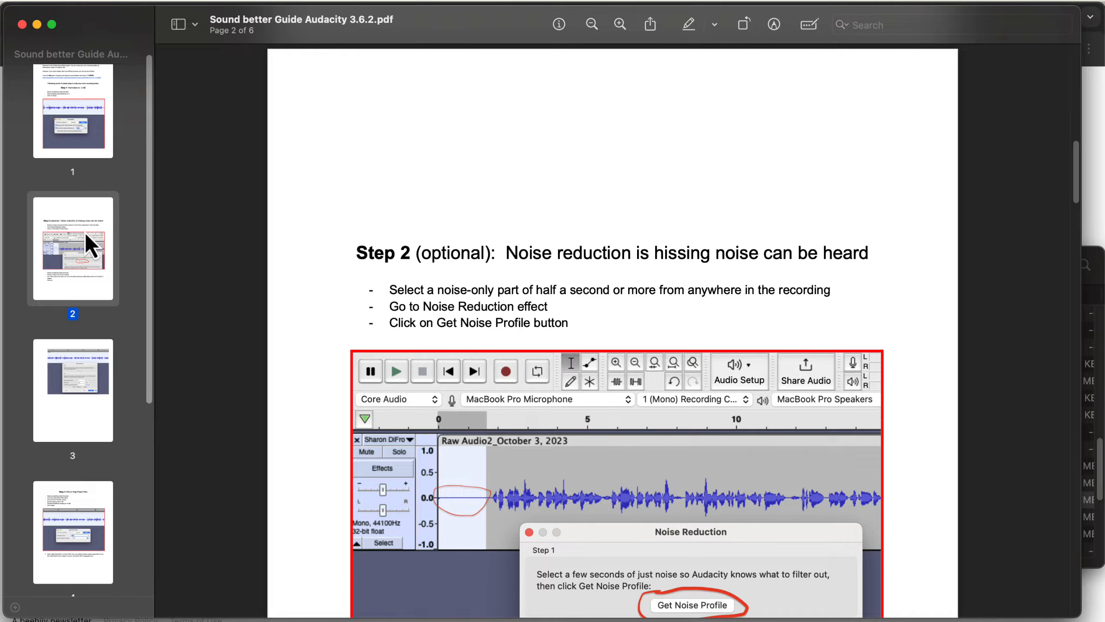
pyautogui.scroll(-5, 84, 231)
pyautogui.click(85, 231)
pyautogui.scroll(-3, 84, 231)
pyautogui.click(84, 232)
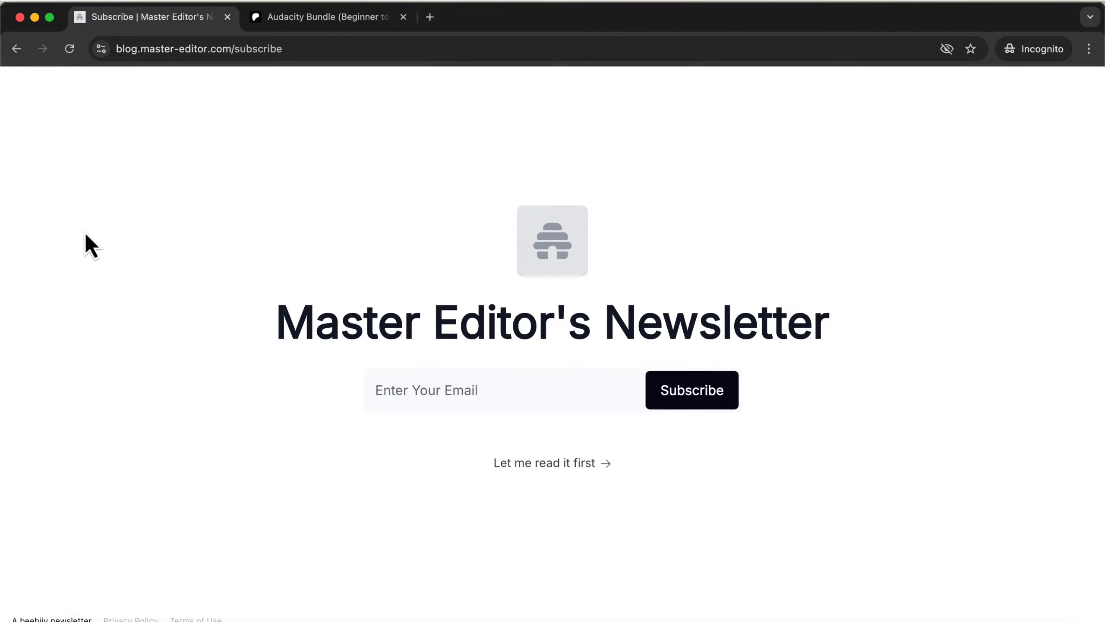
# Step: Skip the newsletter sign-up and read through the Audacity Bundle offer on Patreon in the browser
pyautogui.click(550, 464)
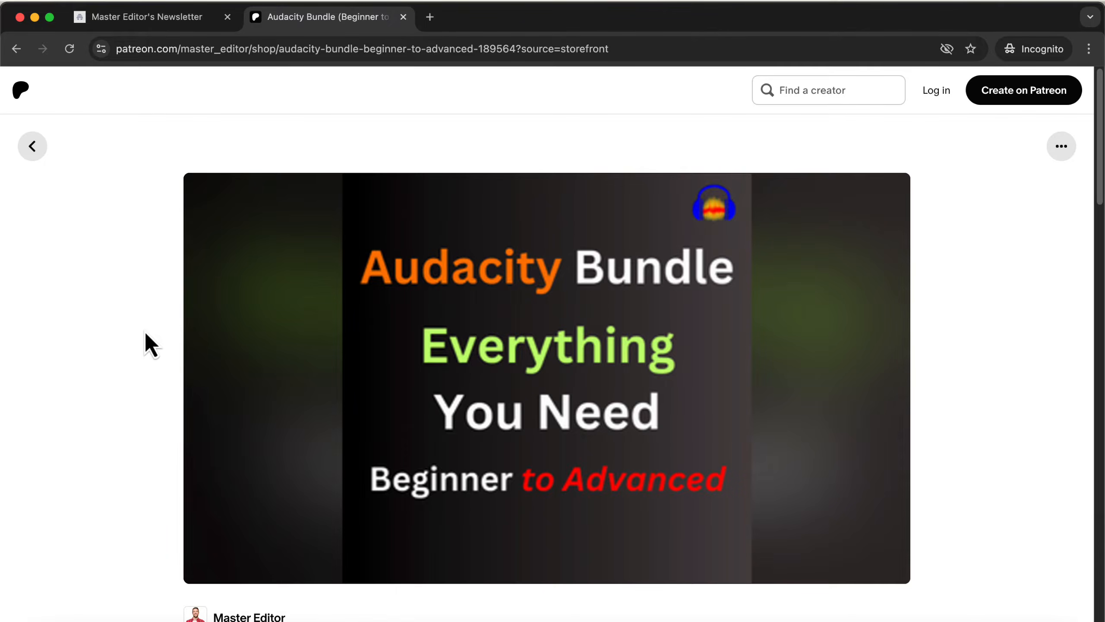
pyautogui.scroll(-6, 146, 334)
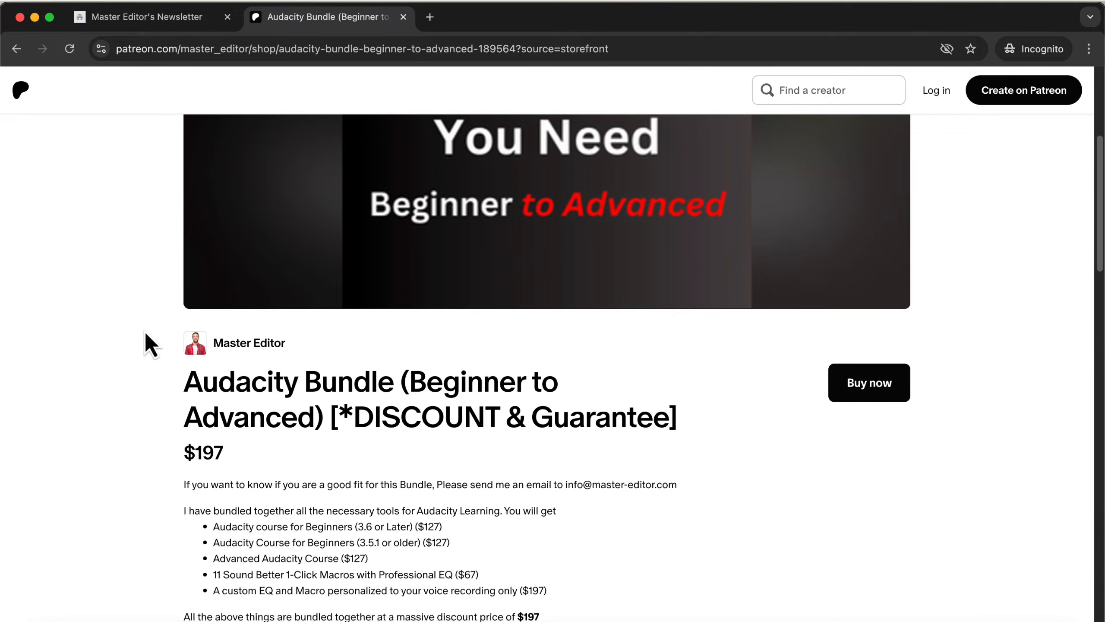
pyautogui.scroll(-7, 146, 332)
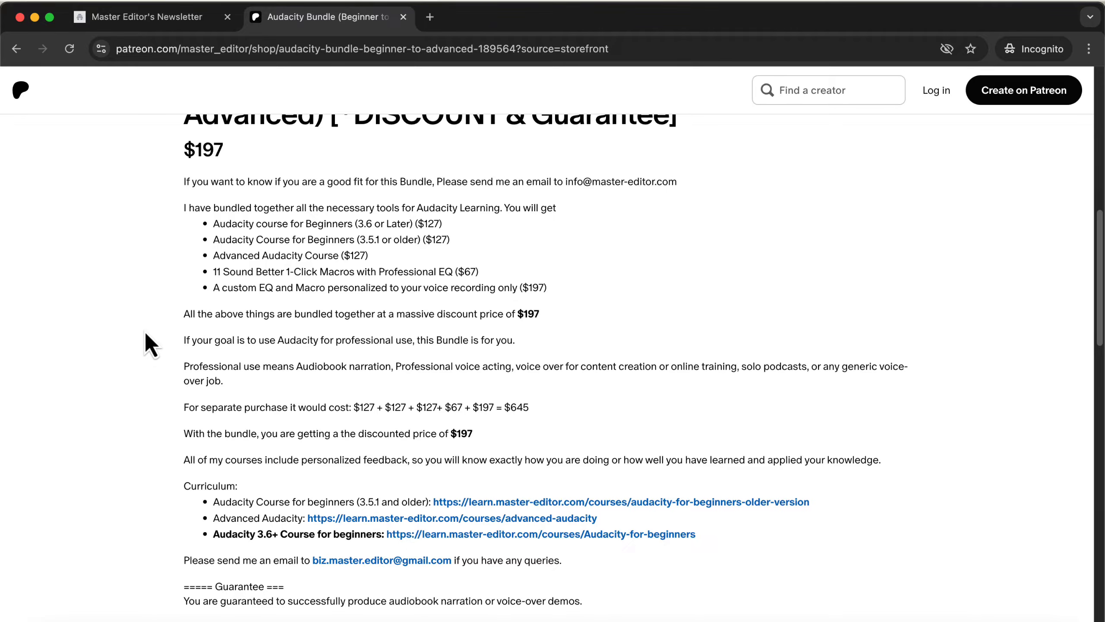
pyautogui.scroll(-5, 145, 330)
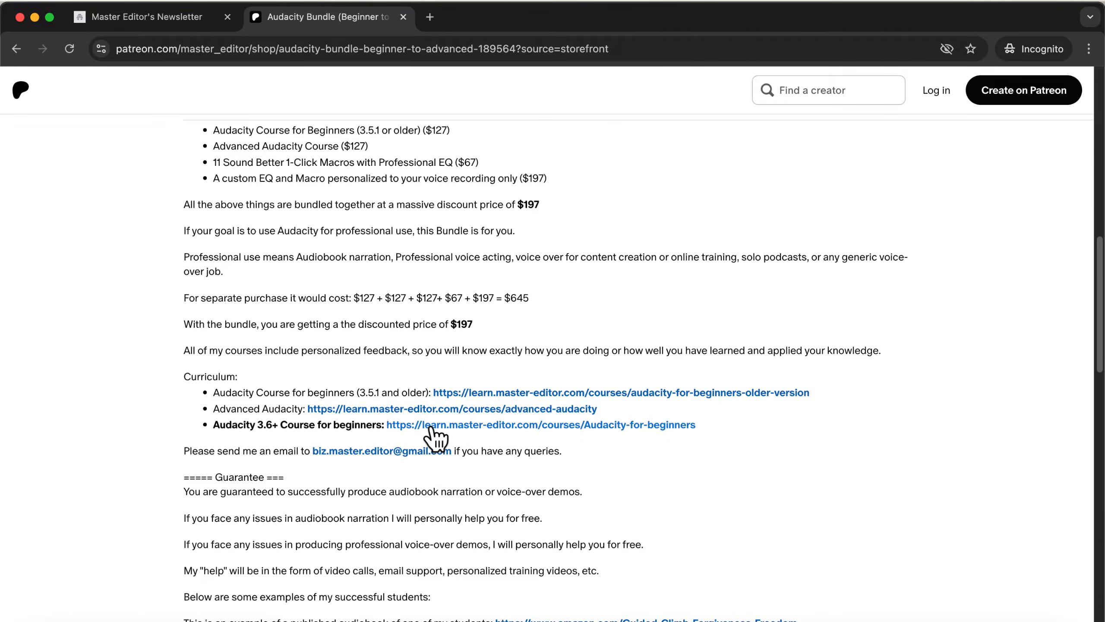
# Step: Open the Audacity 3.6+ beginners course page from the bundle's curriculum and read through its student e-mails
pyautogui.click(430, 426)
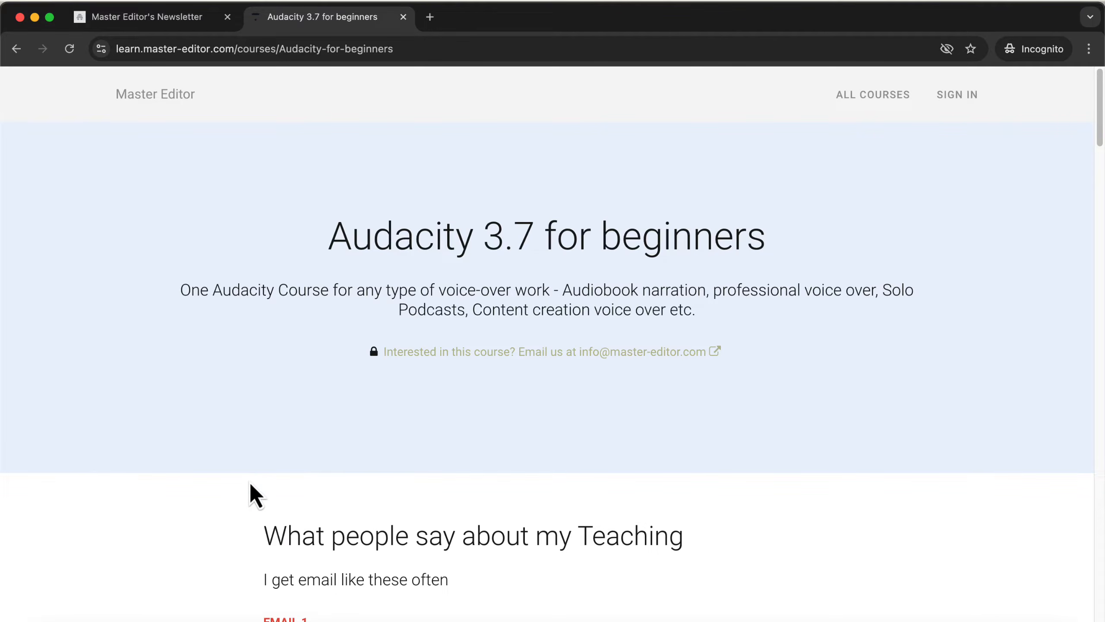
pyautogui.scroll(-10, 250, 482)
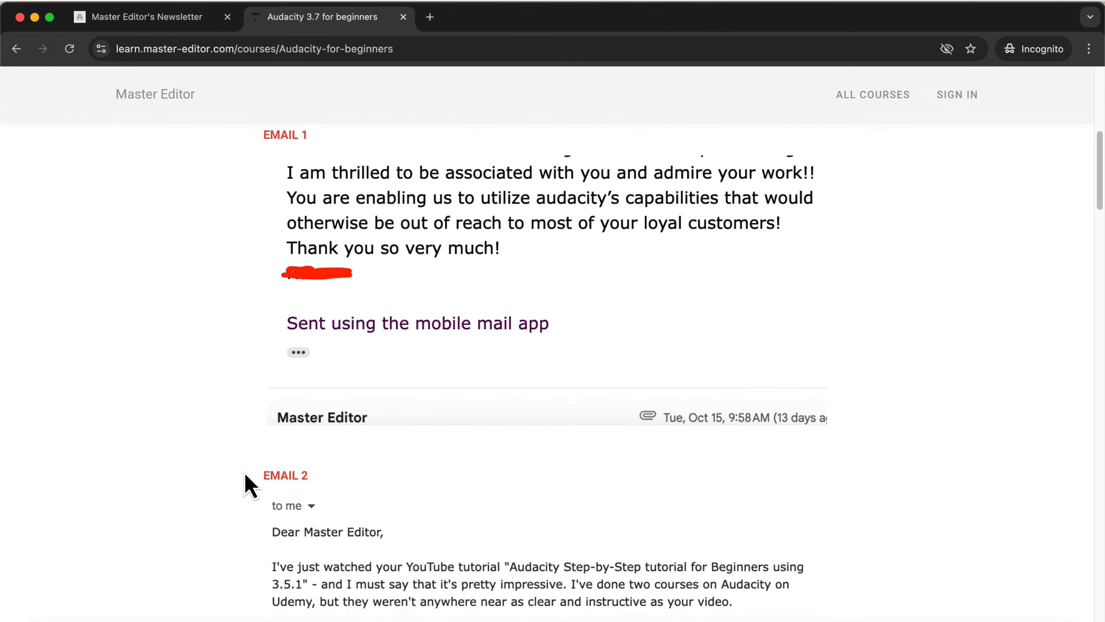
pyautogui.scroll(-4, 244, 474)
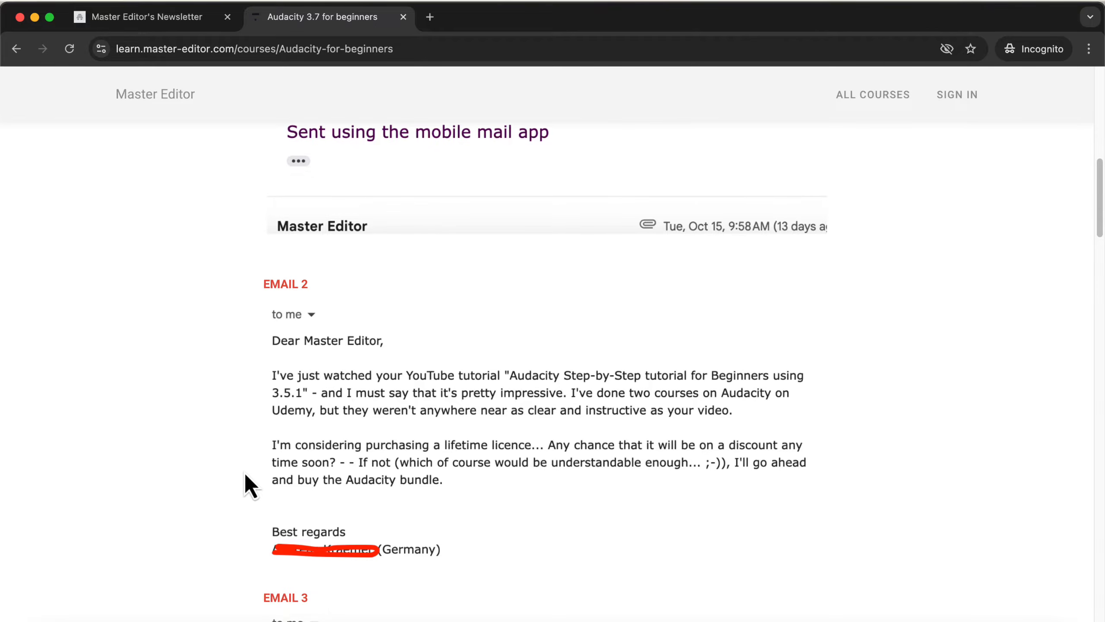
pyautogui.scroll(-5, 245, 474)
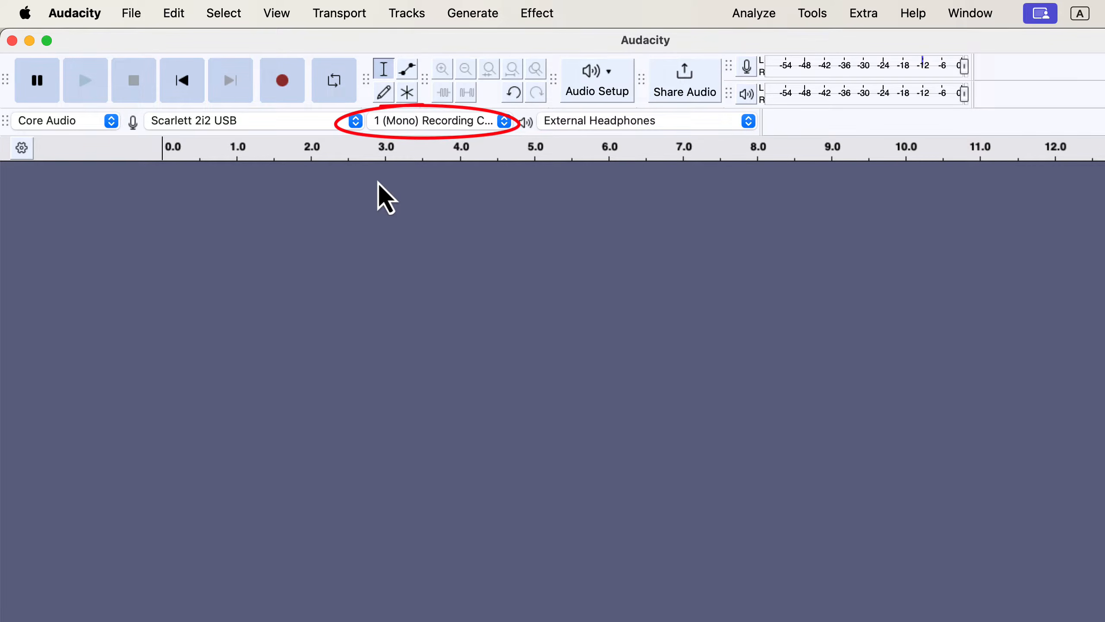
# Step: Check the mono and stereo recording channel choices in the Device Toolbar and in Audio Setup, keeping 1 (Mono)
pyautogui.click(440, 122)
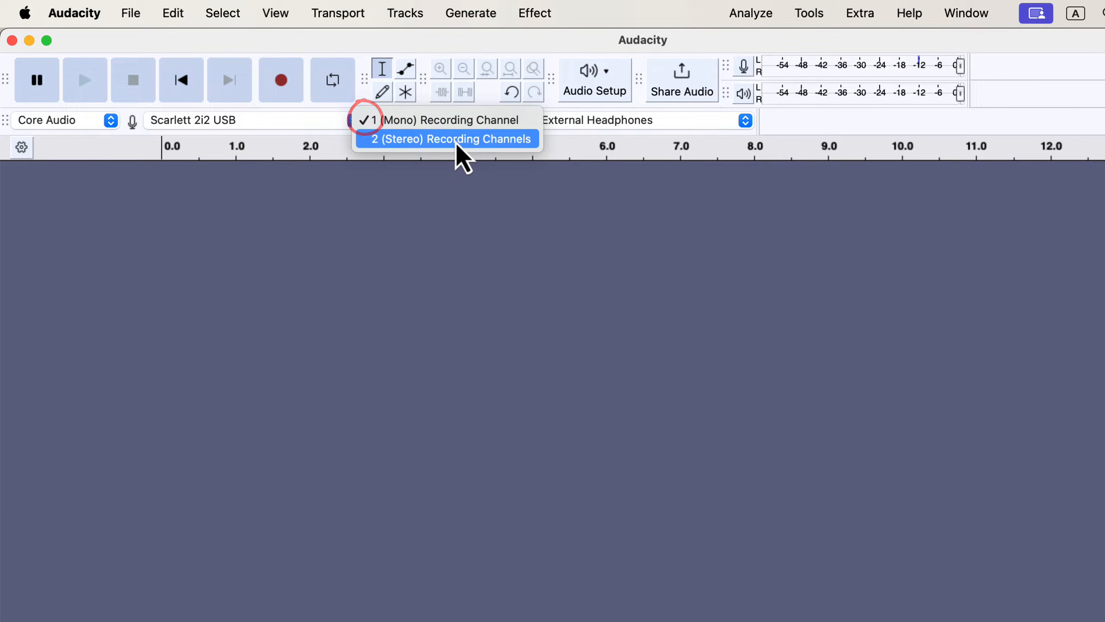
pyautogui.click(461, 185)
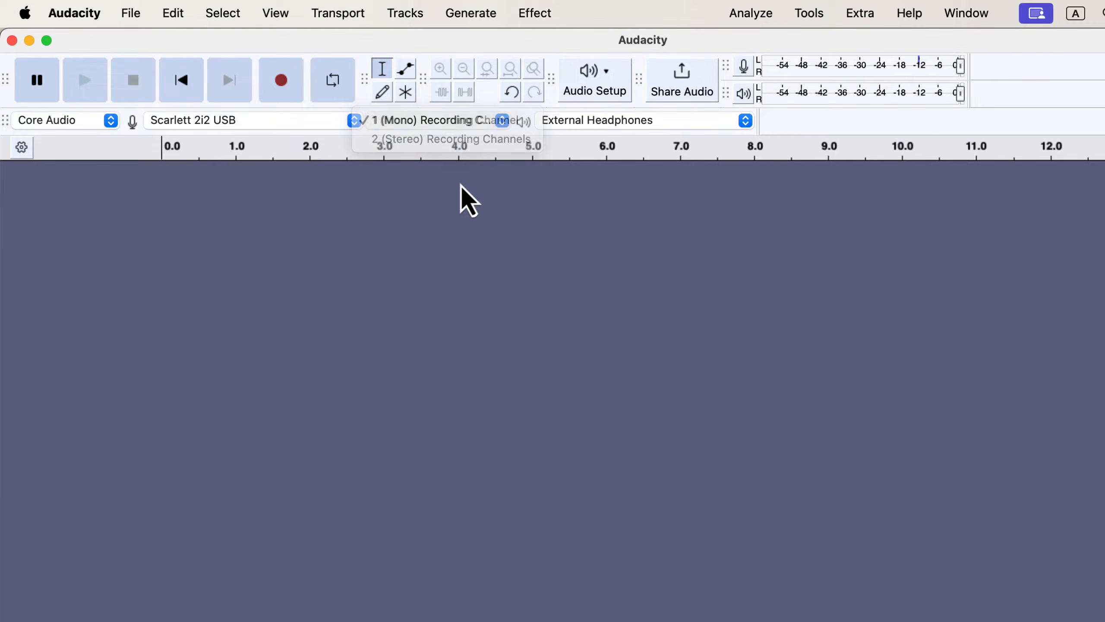
pyautogui.click(588, 74)
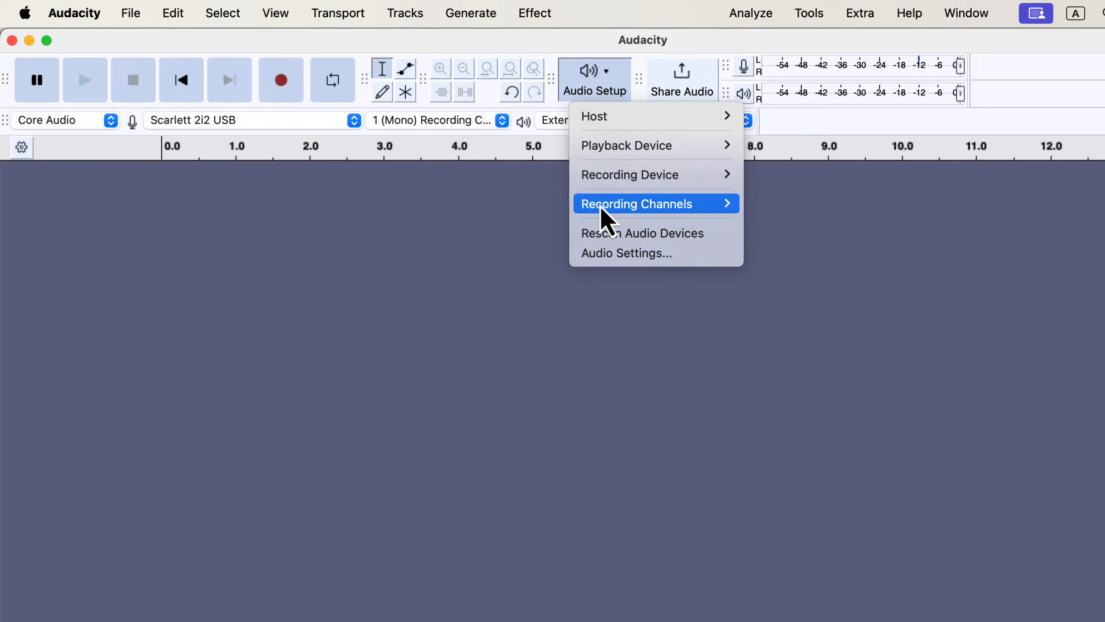
pyautogui.moveTo(602, 208)
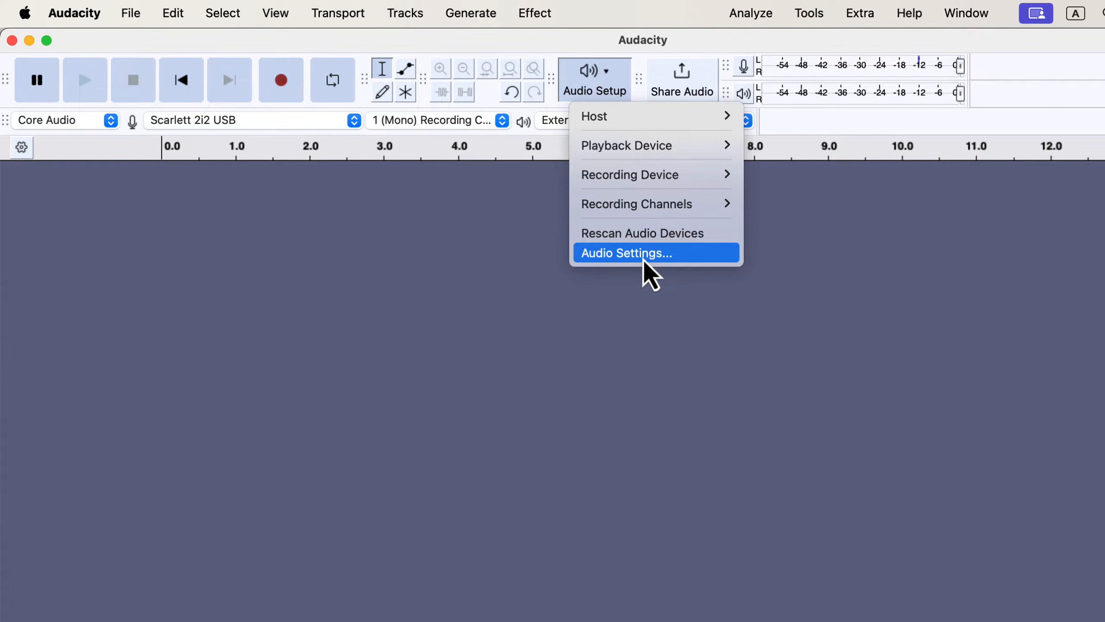
# Step: Confirm the Audio Settings with a project sample rate of 44100 Hz and a default sample format of 32-bit float
pyautogui.click(684, 258)
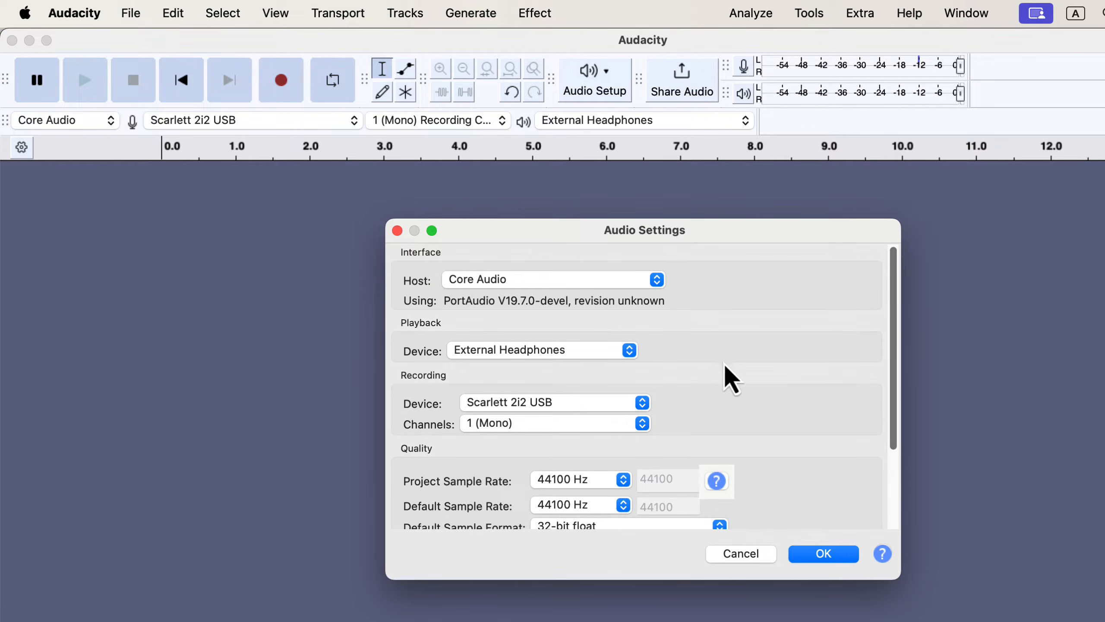
pyautogui.scroll(-5, 723, 364)
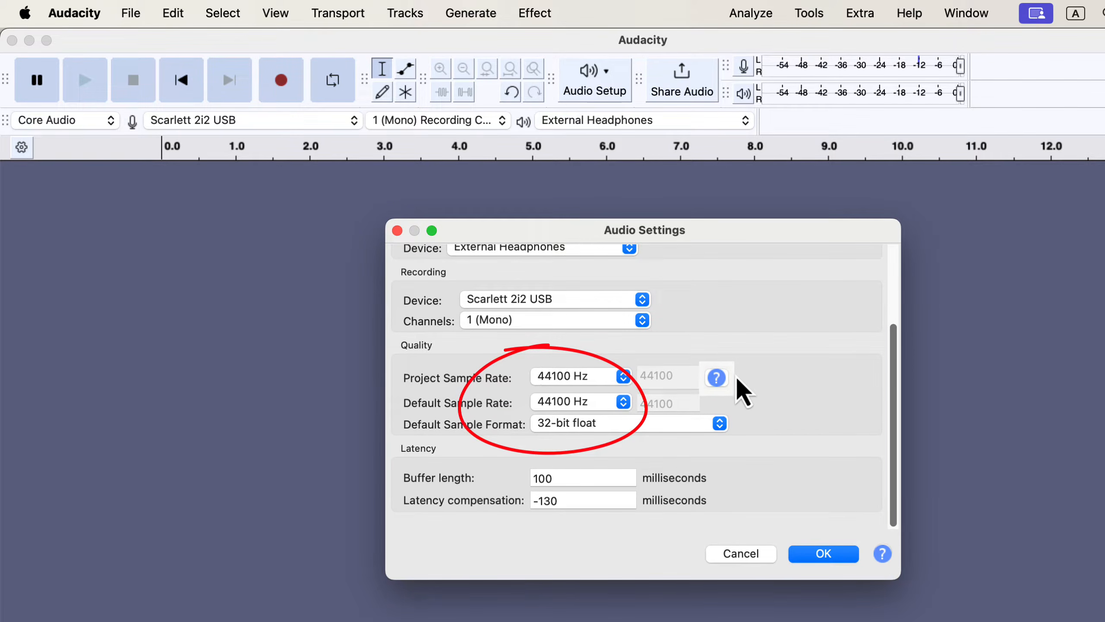
pyautogui.click(575, 377)
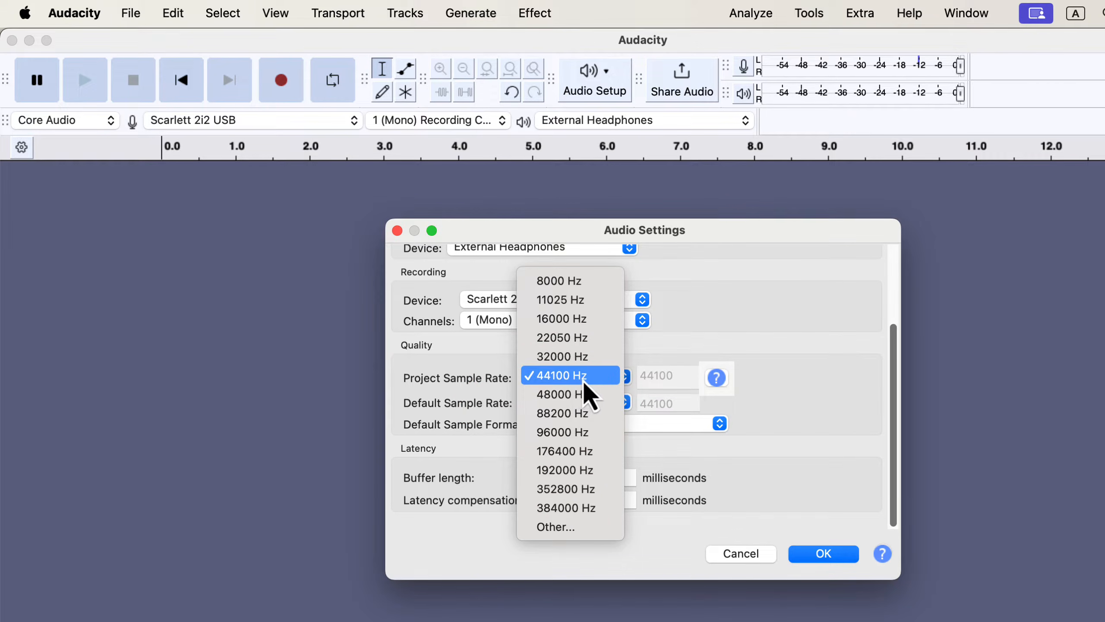
pyautogui.click(604, 381)
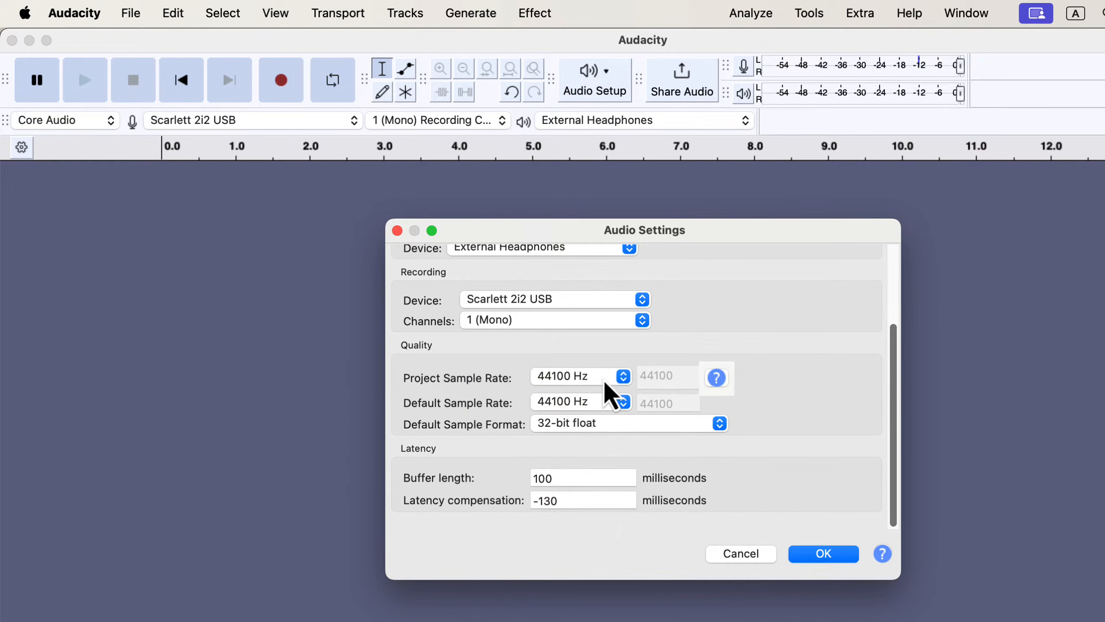
pyautogui.click(621, 429)
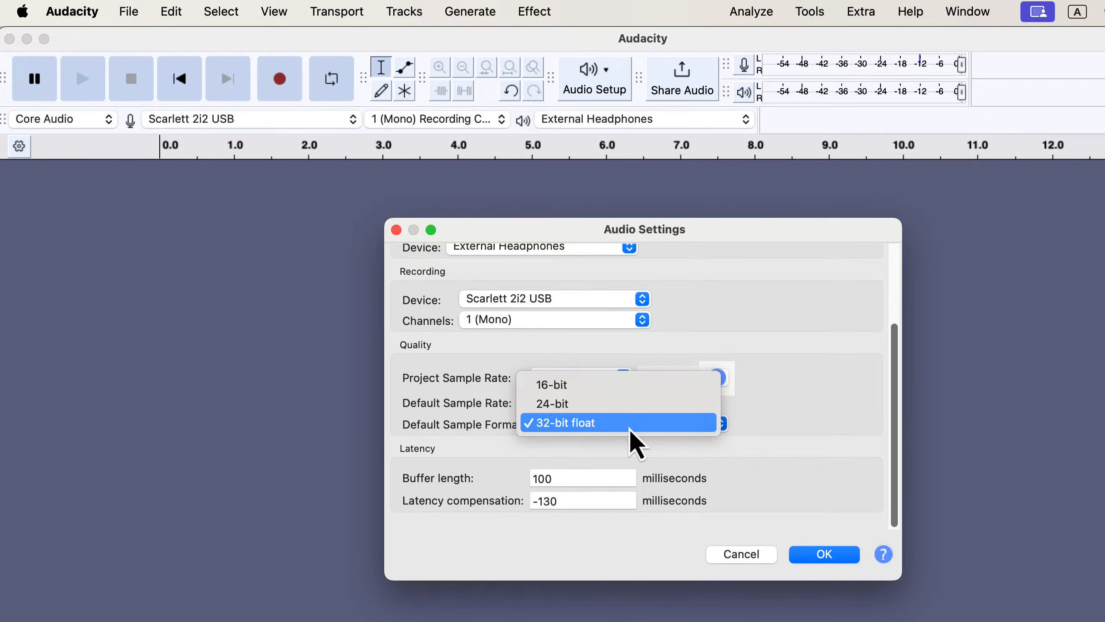
pyautogui.click(629, 428)
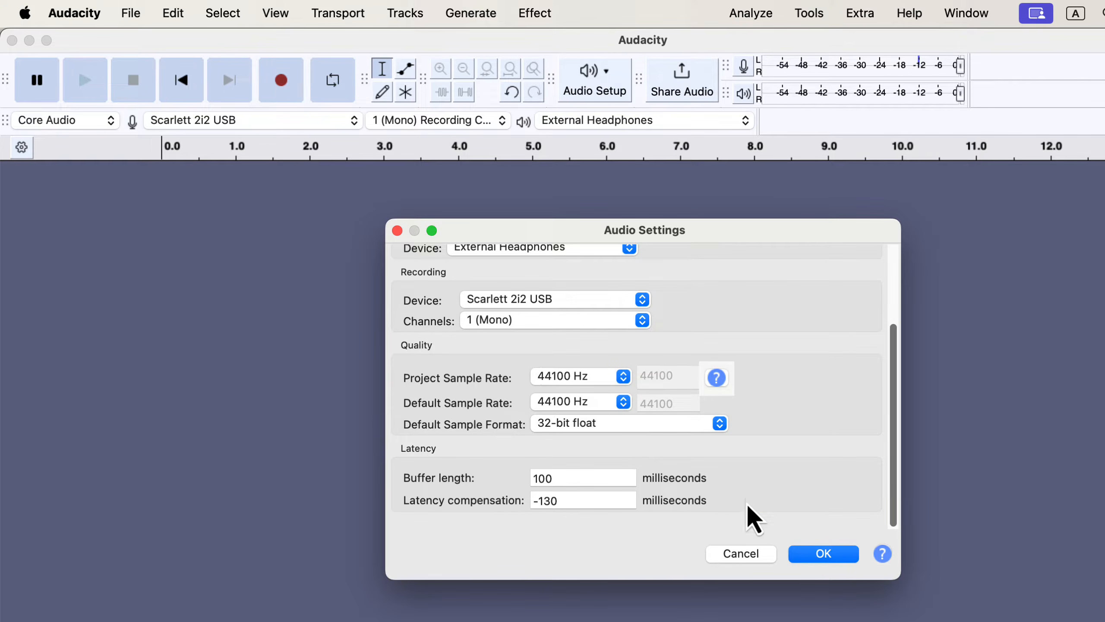
pyautogui.click(822, 556)
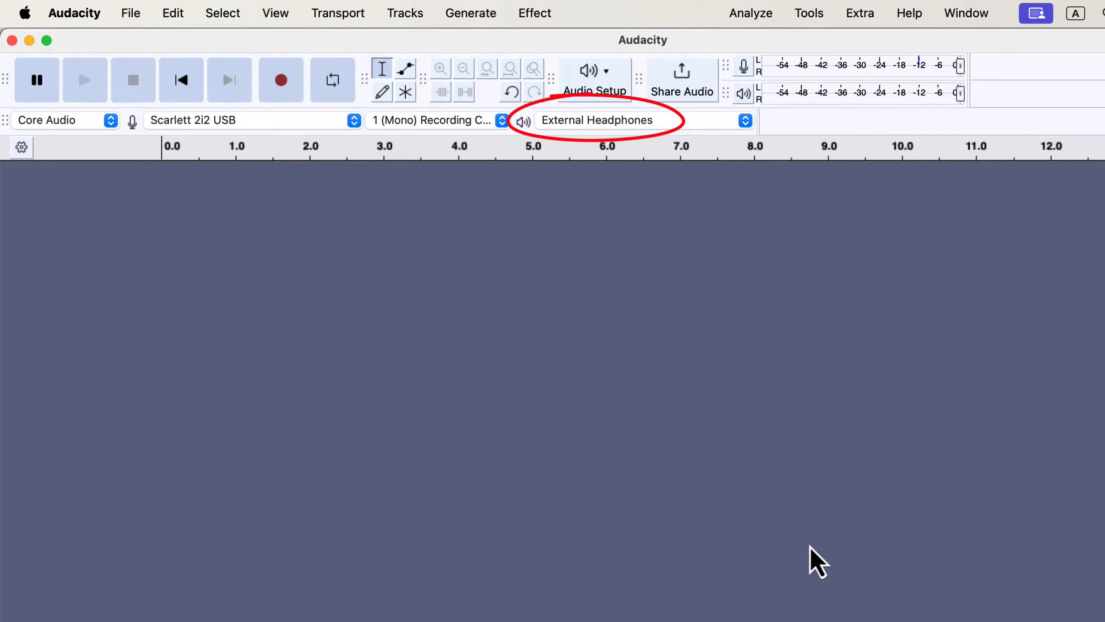
# Step: Check the playback device choices in the Device Toolbar and Audio Setup, keeping External Headphones
pyautogui.click(647, 124)
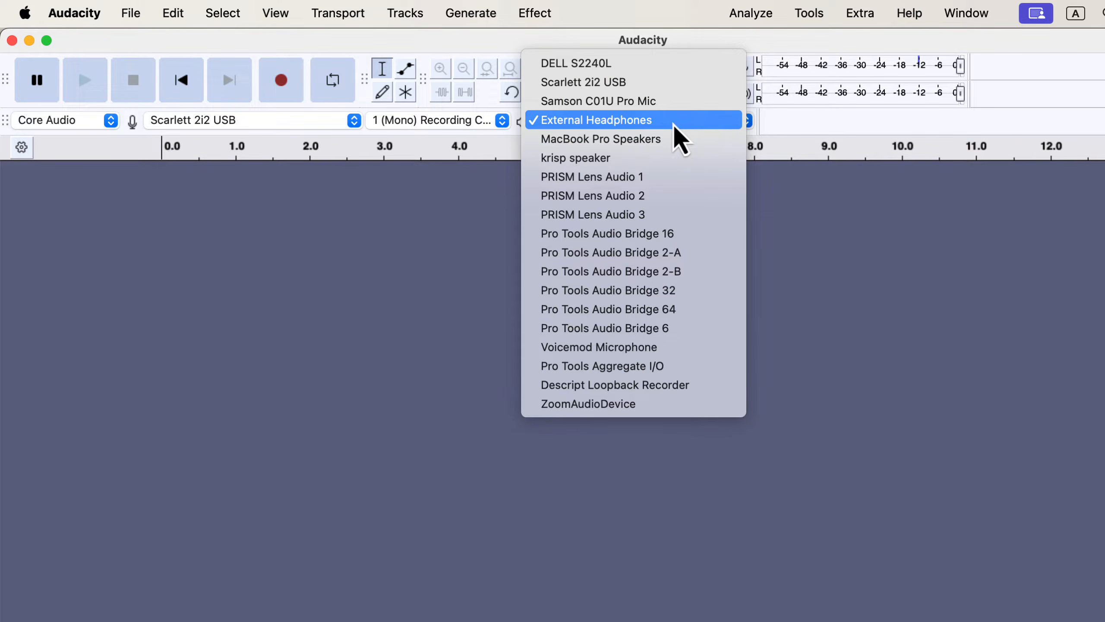
pyautogui.click(773, 136)
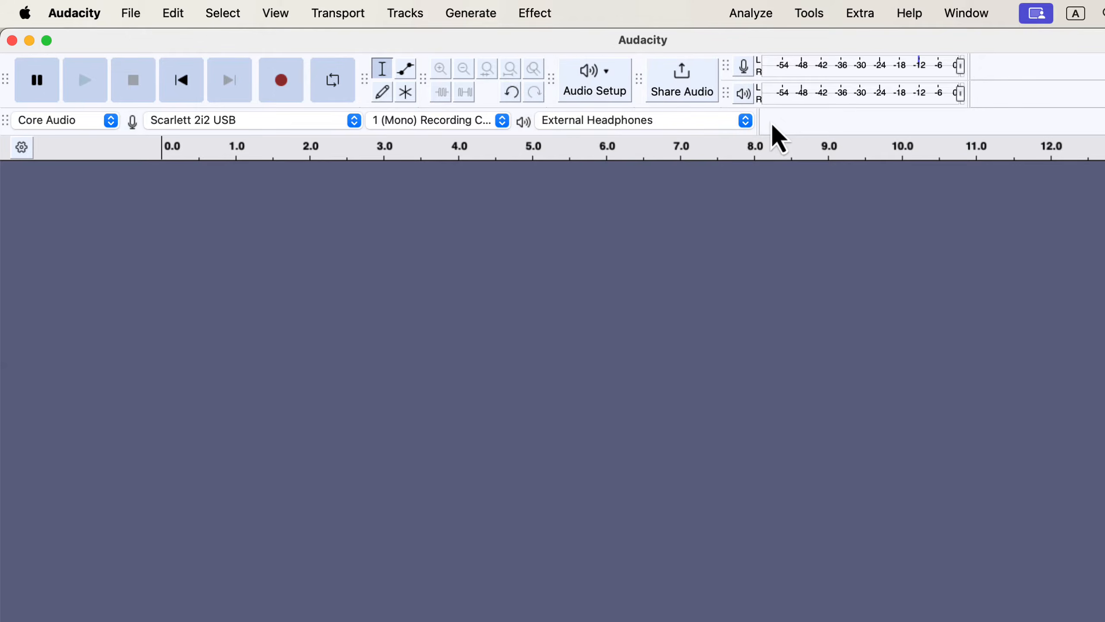
pyautogui.click(613, 93)
pyautogui.moveTo(611, 149)
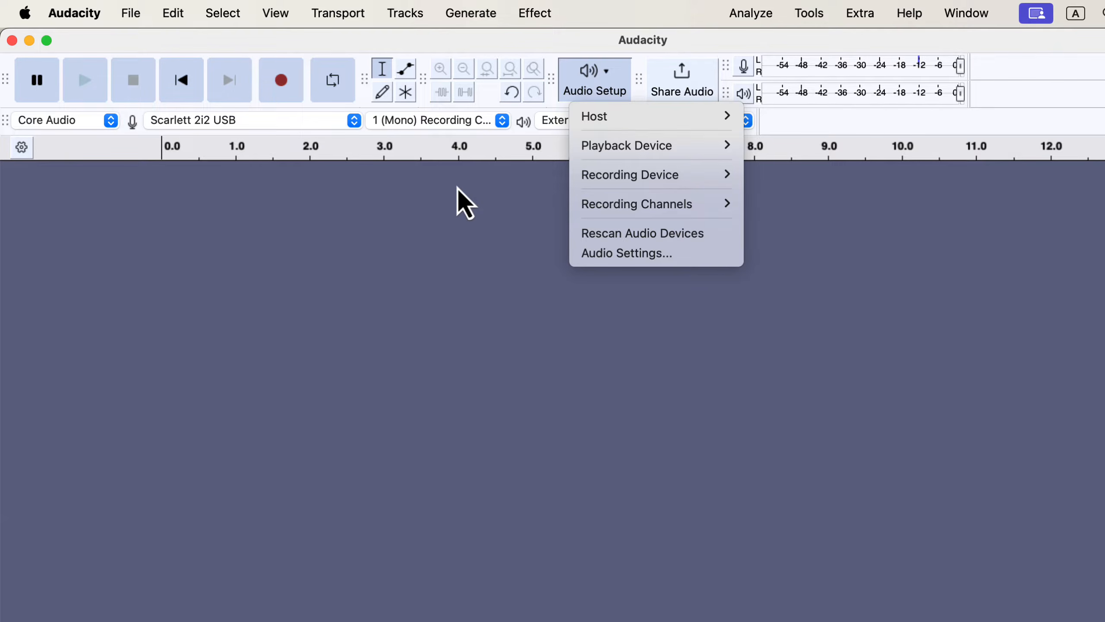
pyautogui.click(457, 192)
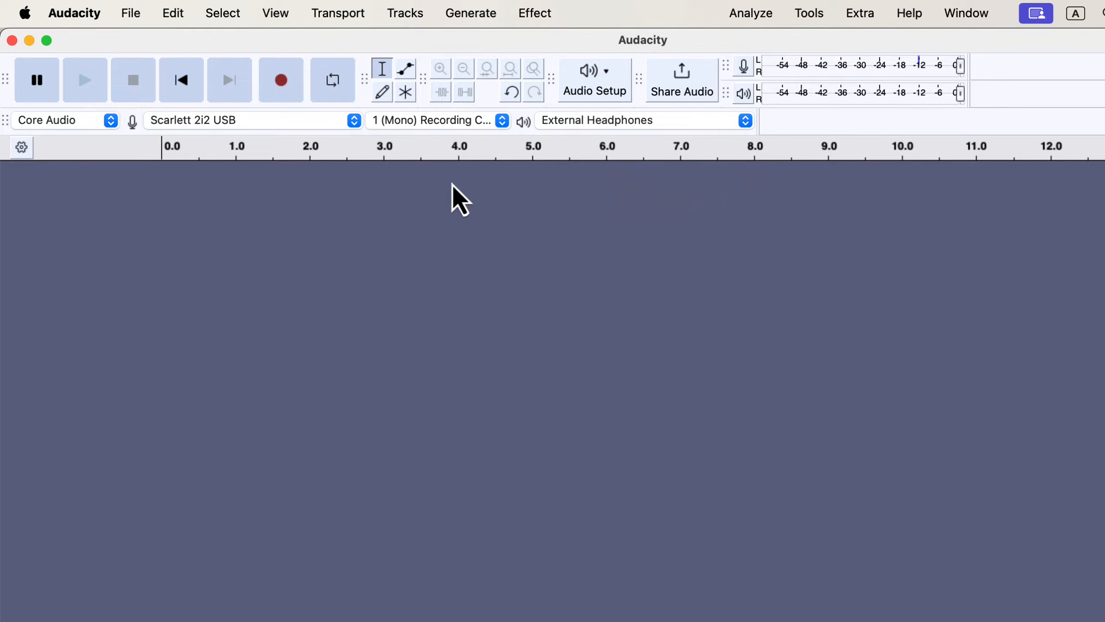
# Step: Check the audible input monitoring setting among the Transport Options without changing it
pyautogui.click(347, 18)
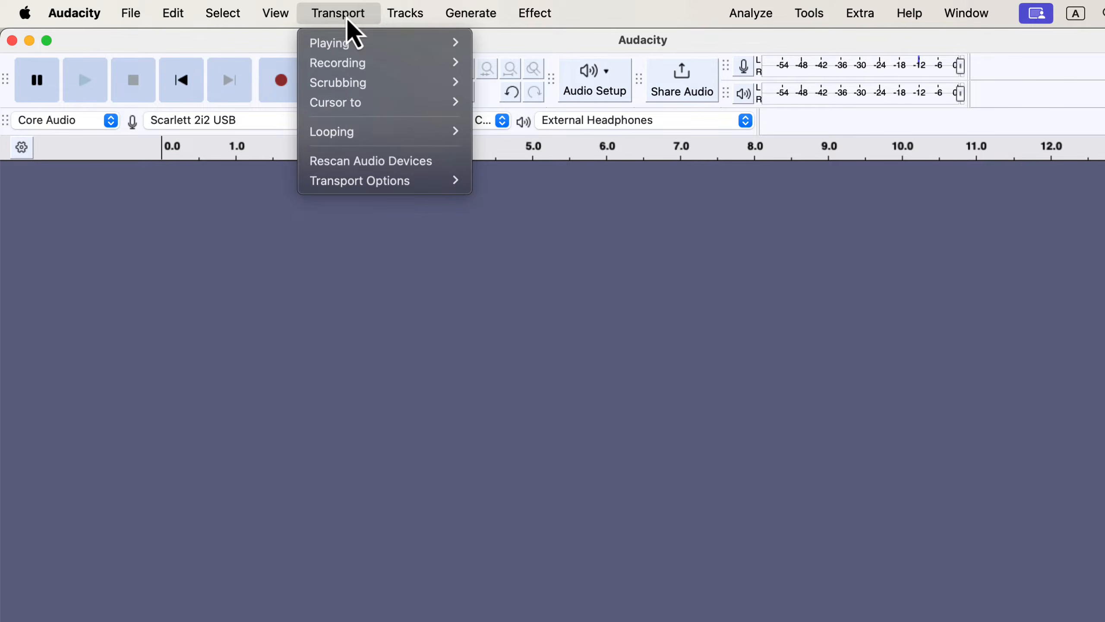
pyautogui.moveTo(371, 182)
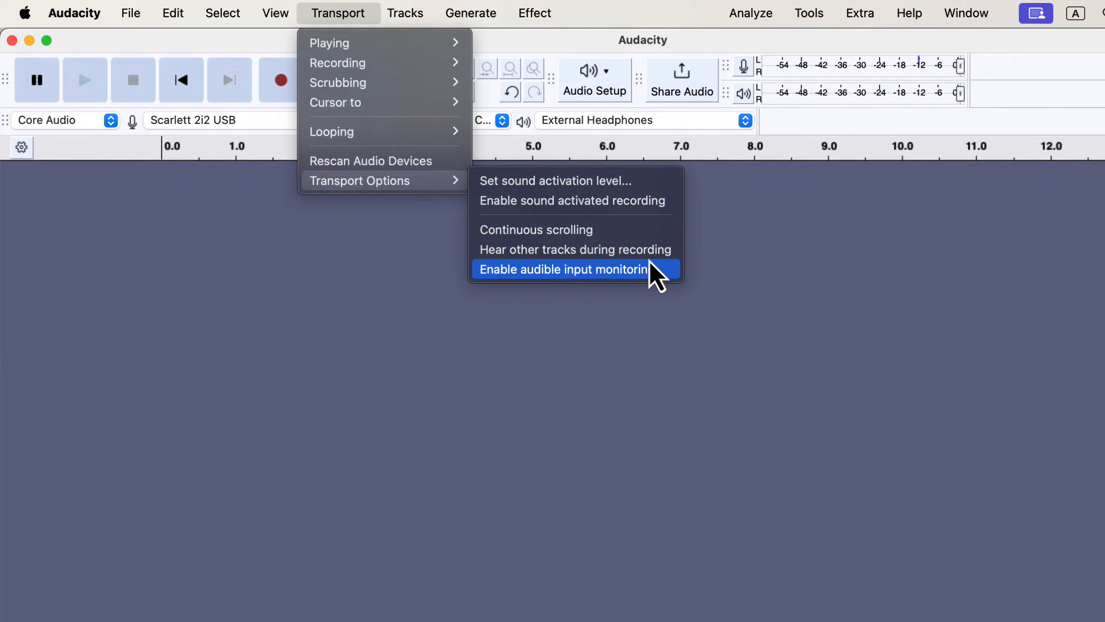
pyautogui.click(729, 239)
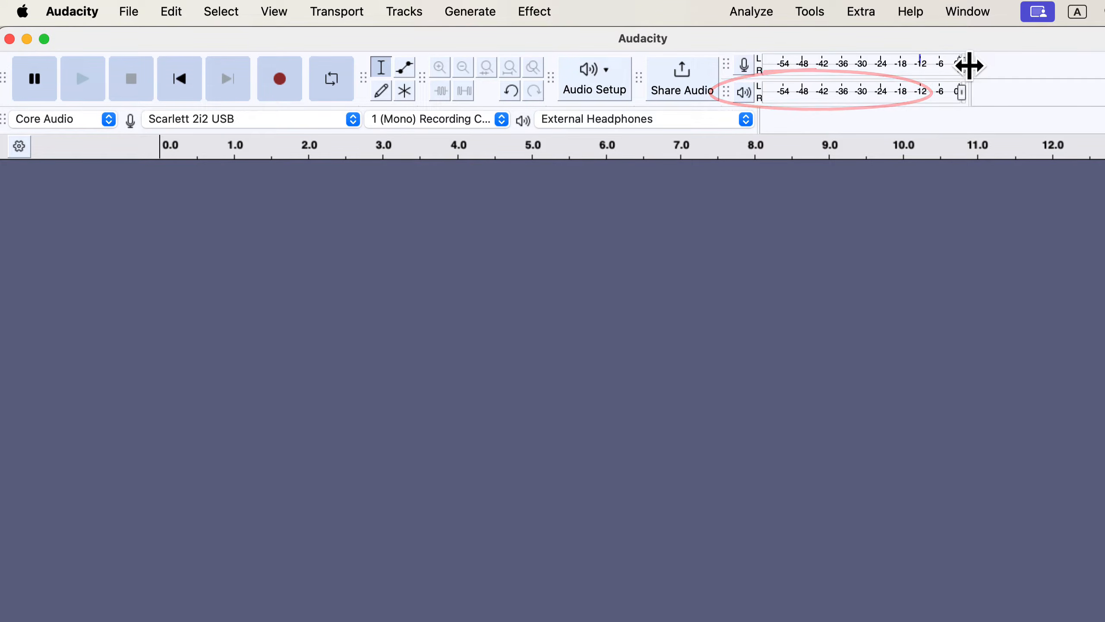
# Step: Widen the recording meter and the playback meter to the full width of the window
pyautogui.moveTo(974, 65); pyautogui.dragTo(1101, 65)
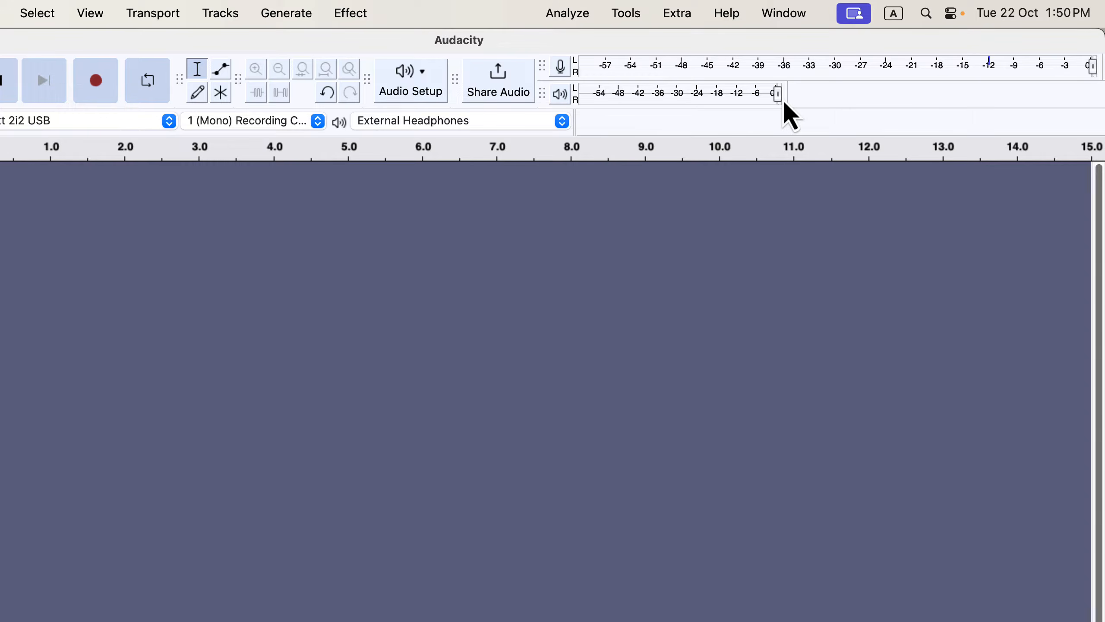
pyautogui.moveTo(784, 93); pyautogui.dragTo(1095, 91)
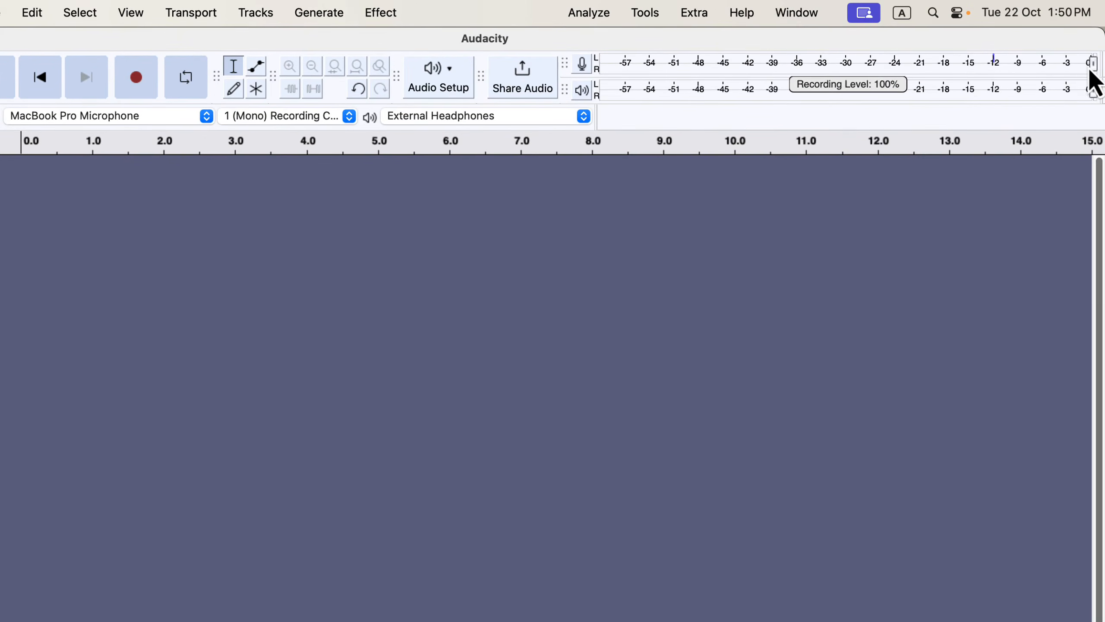
# Step: Try a lower recording level and set it to 100 in the Recording Level dialog
pyautogui.moveTo(1092, 70); pyautogui.dragTo(848, 73)
pyautogui.doubleClick(1000, 68)
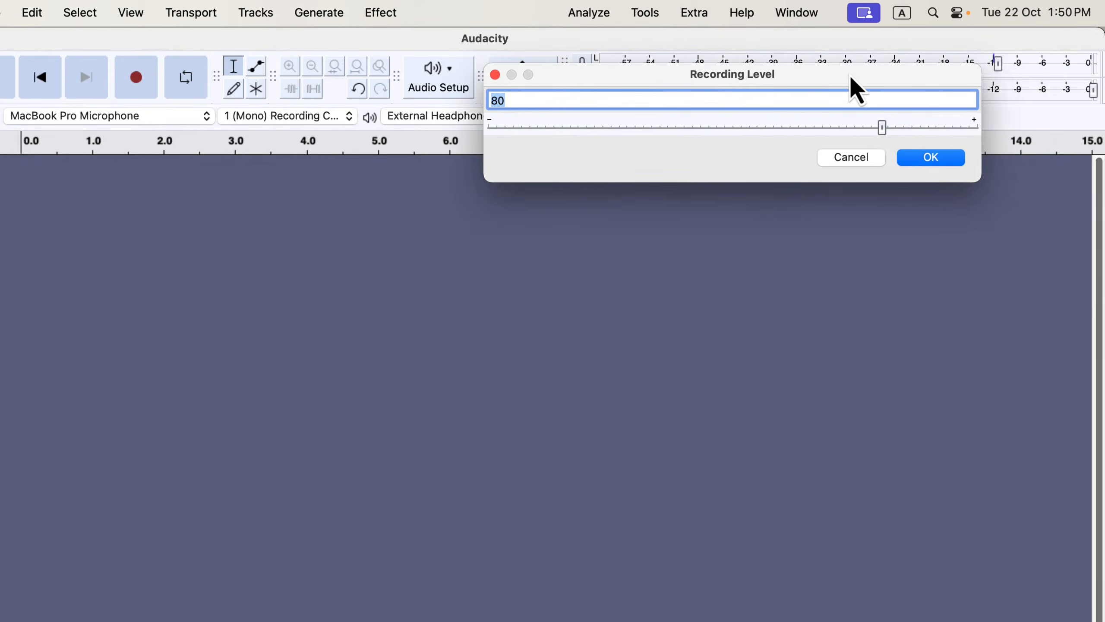
pyautogui.moveTo(883, 130)
pyautogui.moveTo(883, 130); pyautogui.dragTo(985, 134)
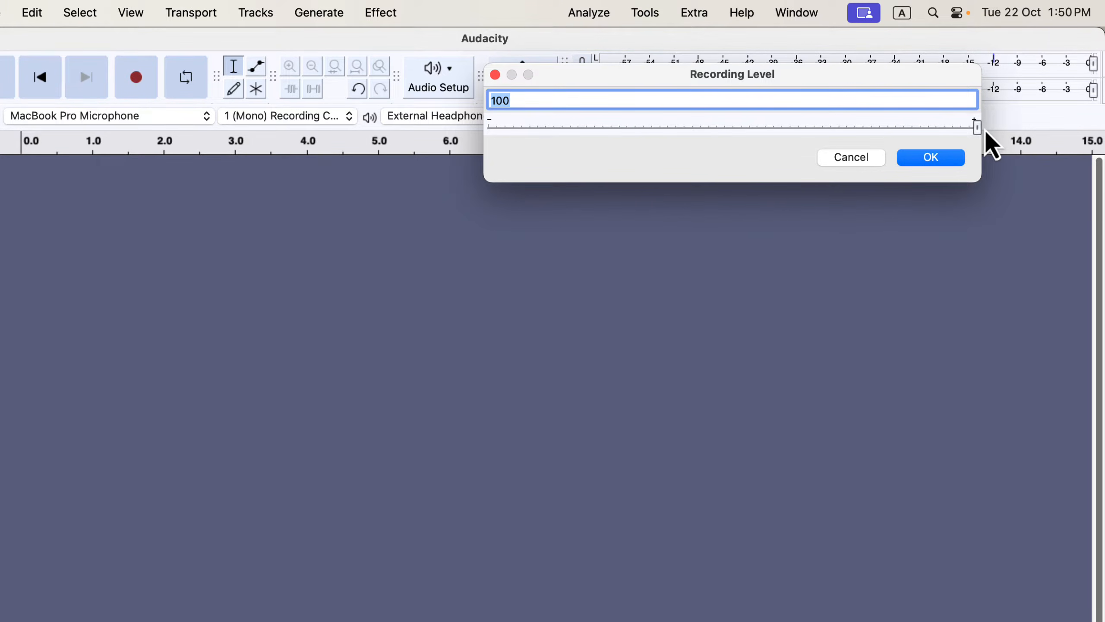
pyautogui.click(939, 161)
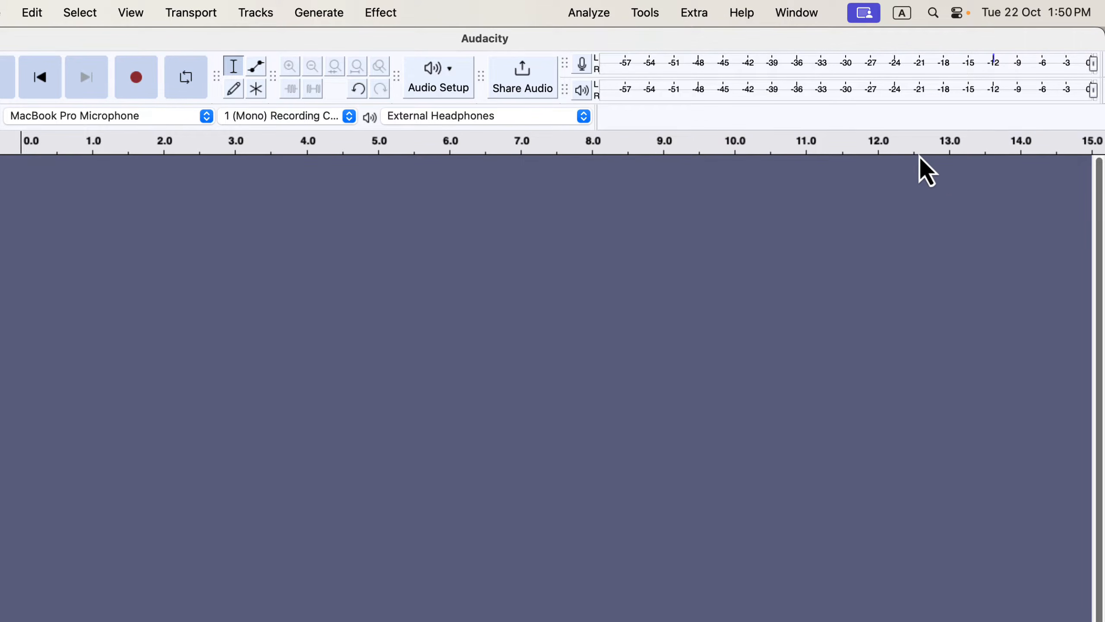
# Step: Enable silent monitoring to check the microphone's input level on the recording meter, and disable it again
pyautogui.click(582, 64)
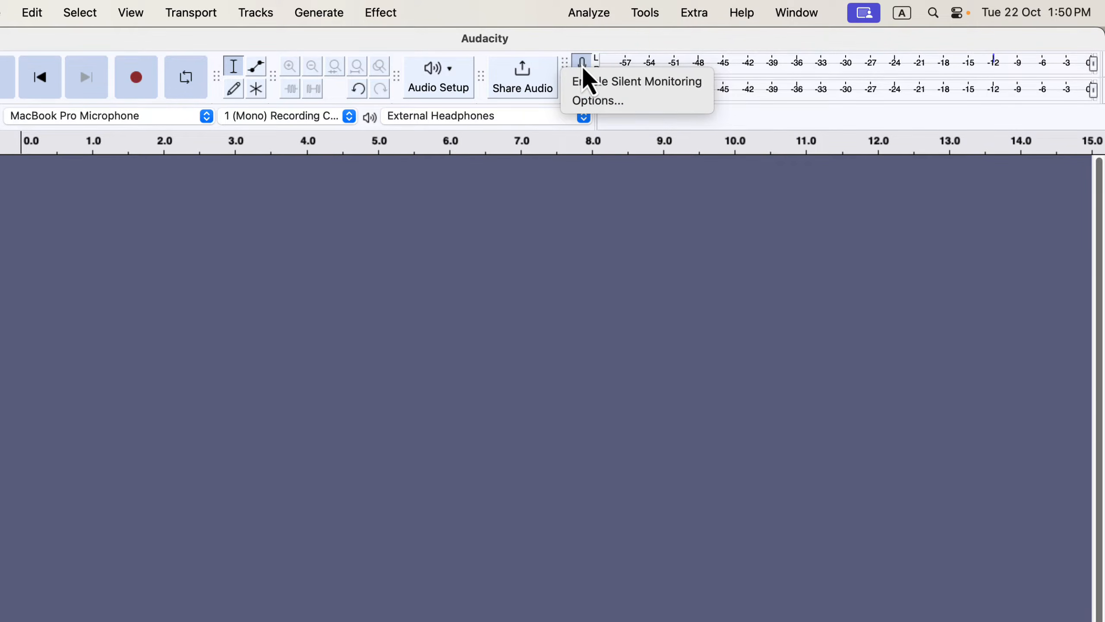
pyautogui.click(707, 82)
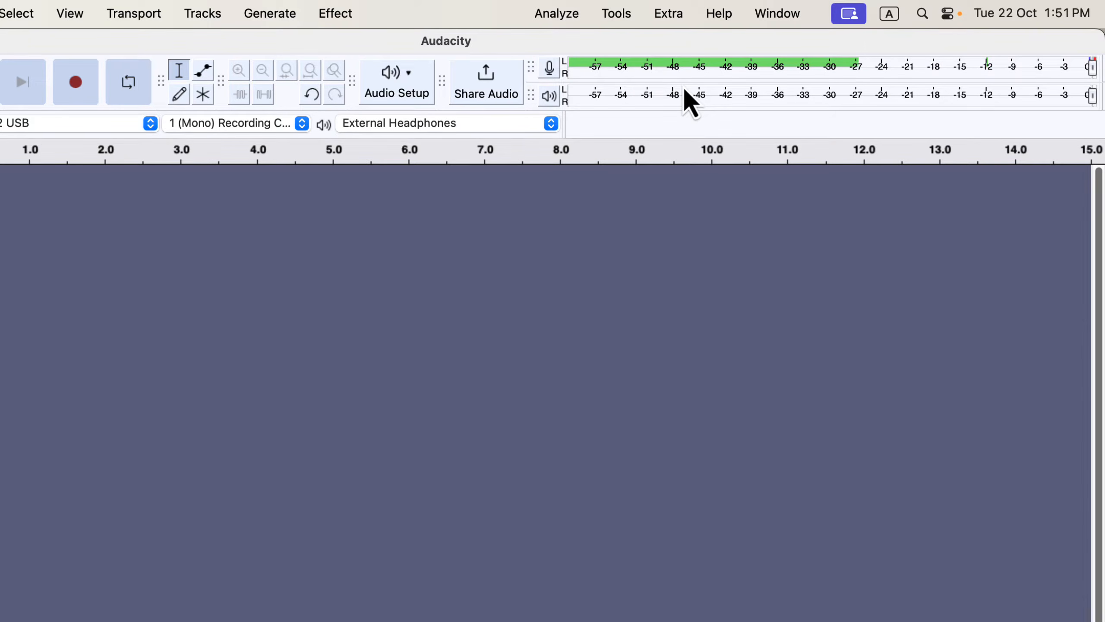
pyautogui.click(550, 71)
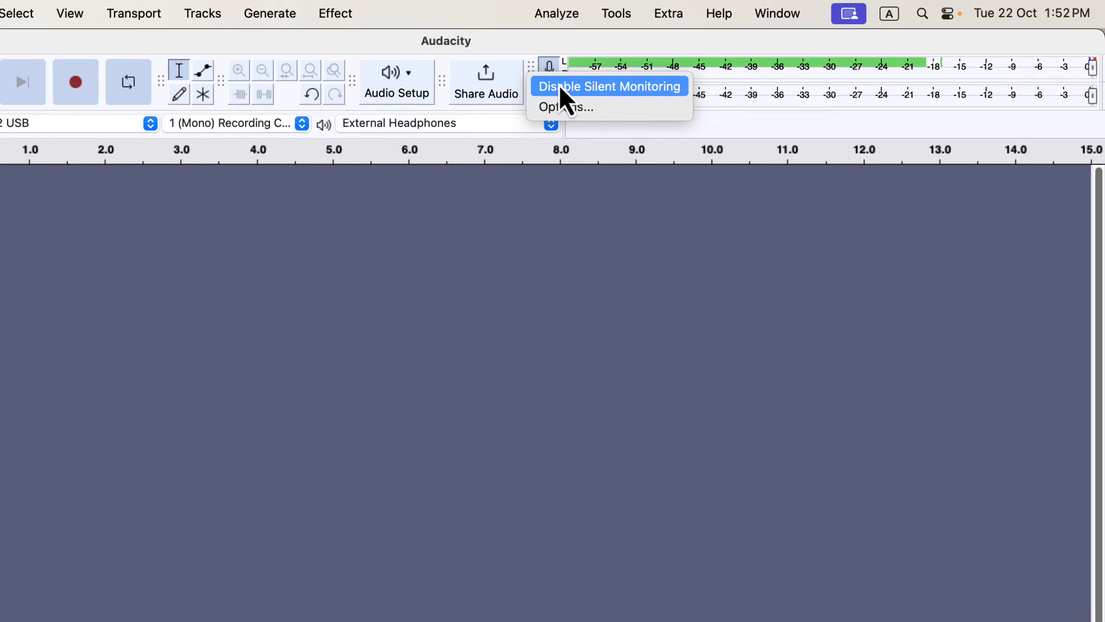
pyautogui.click(634, 86)
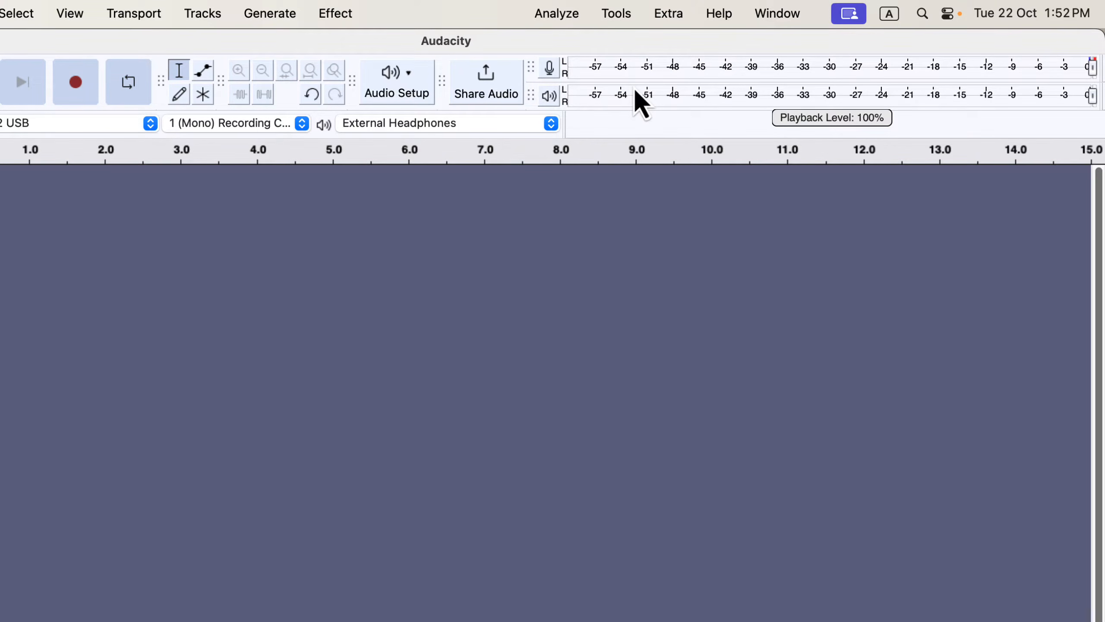
# Step: Record a mono voice test about 28 seconds long and stop the recording
pyautogui.click(76, 84)
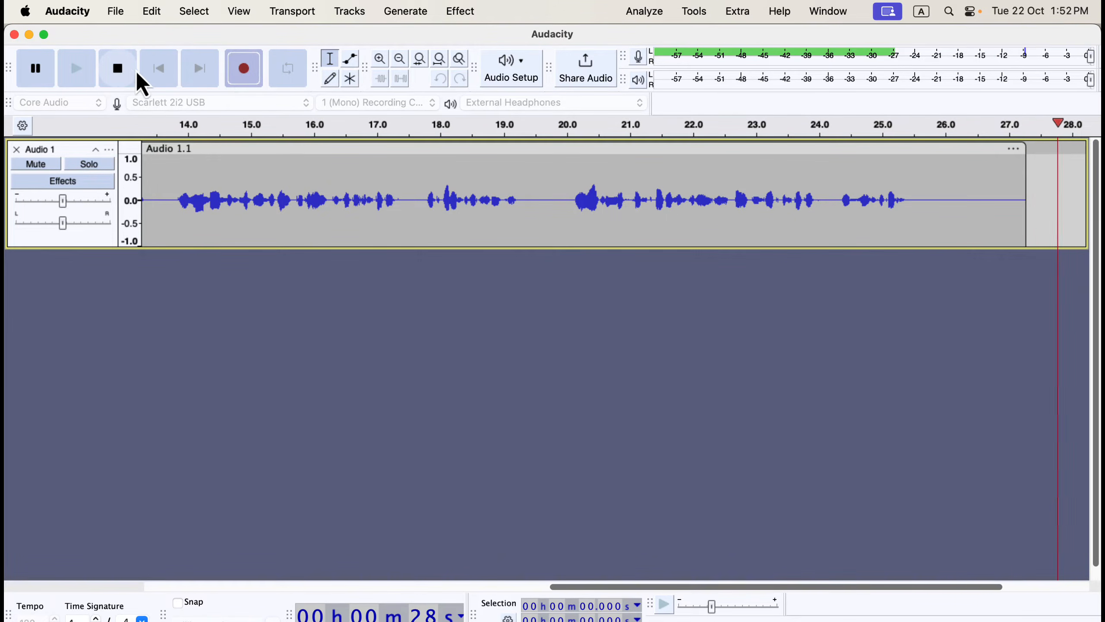
pyautogui.click(120, 72)
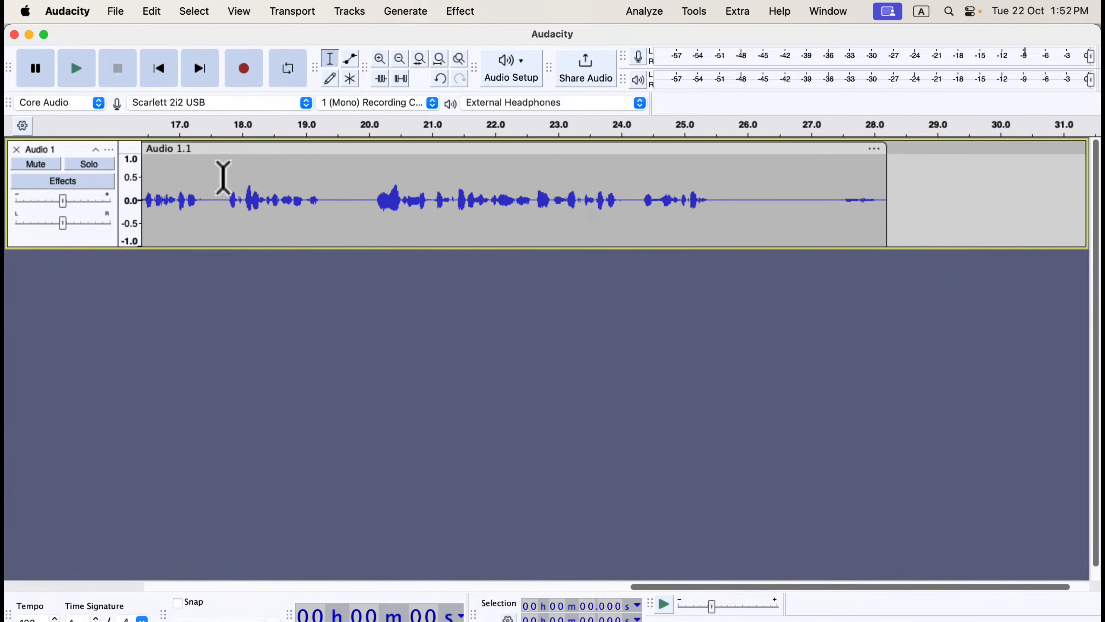
pyautogui.hscroll(-10, 223, 177)
pyautogui.hscroll(-8, 223, 176)
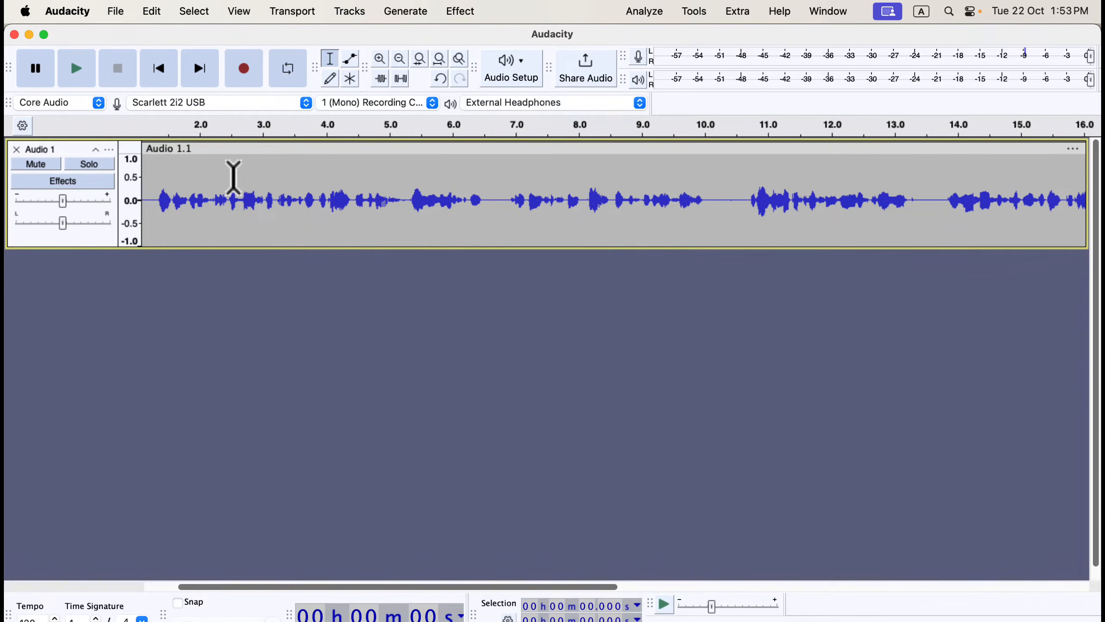
pyautogui.hscroll(-2, 234, 176)
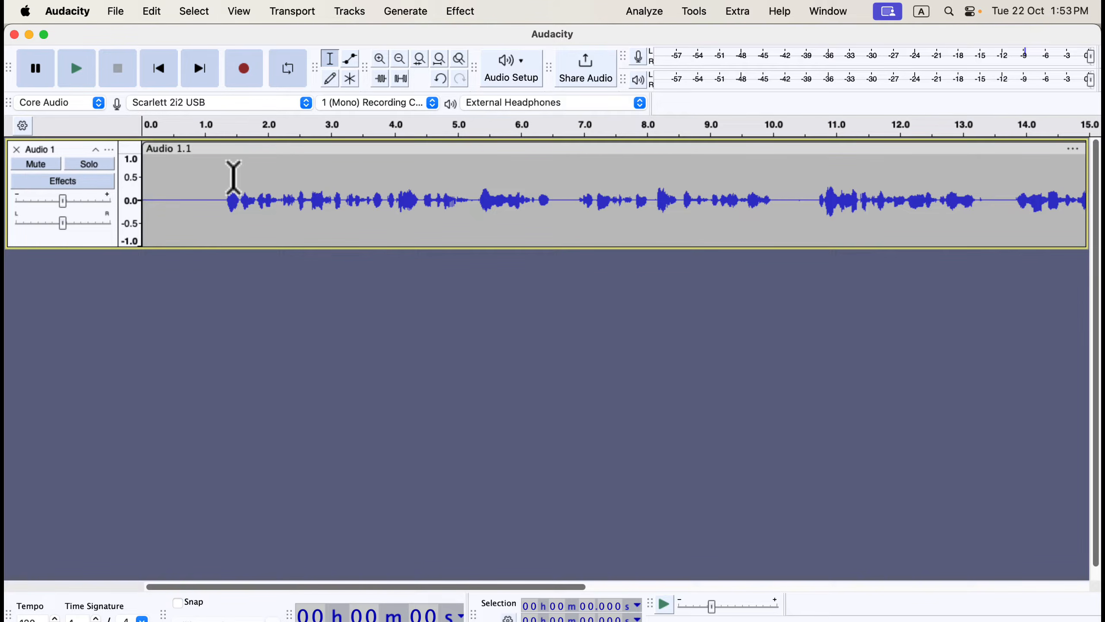
# Step: Save the project to the computer as 3.6.4 demo in the tutorial projects folder, using the AUP3 project file type
pyautogui.click(116, 13)
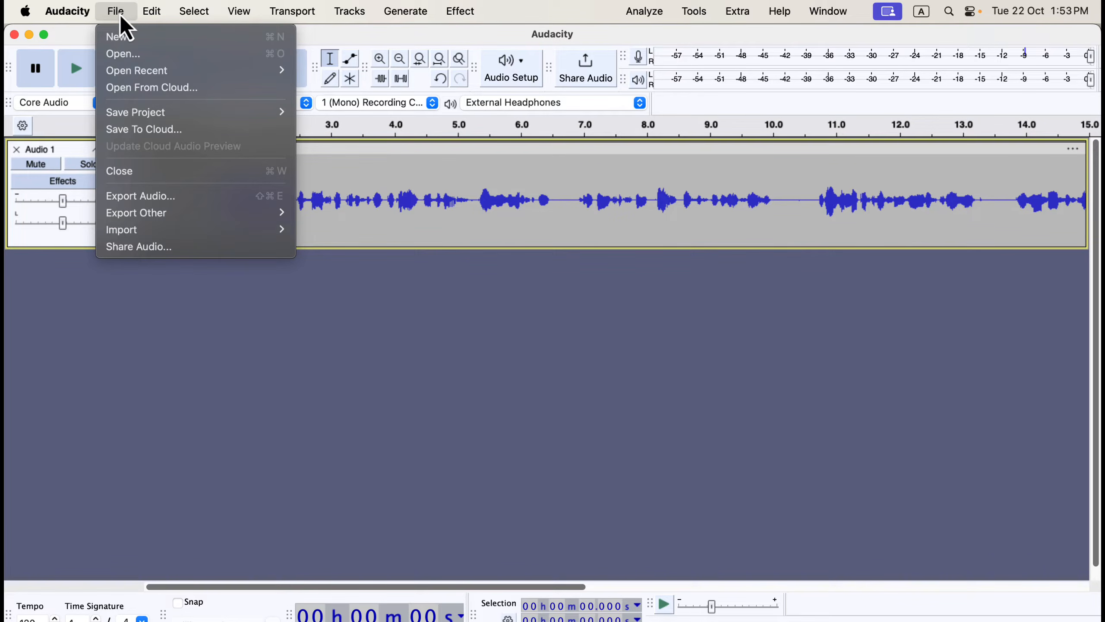
pyautogui.moveTo(124, 112)
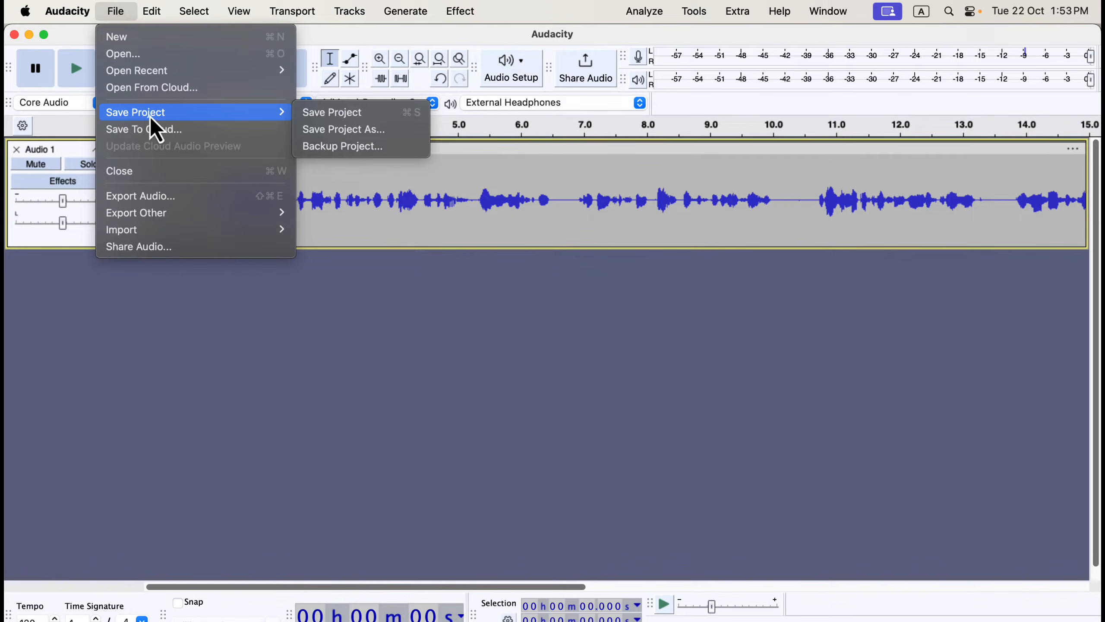
pyautogui.click(336, 114)
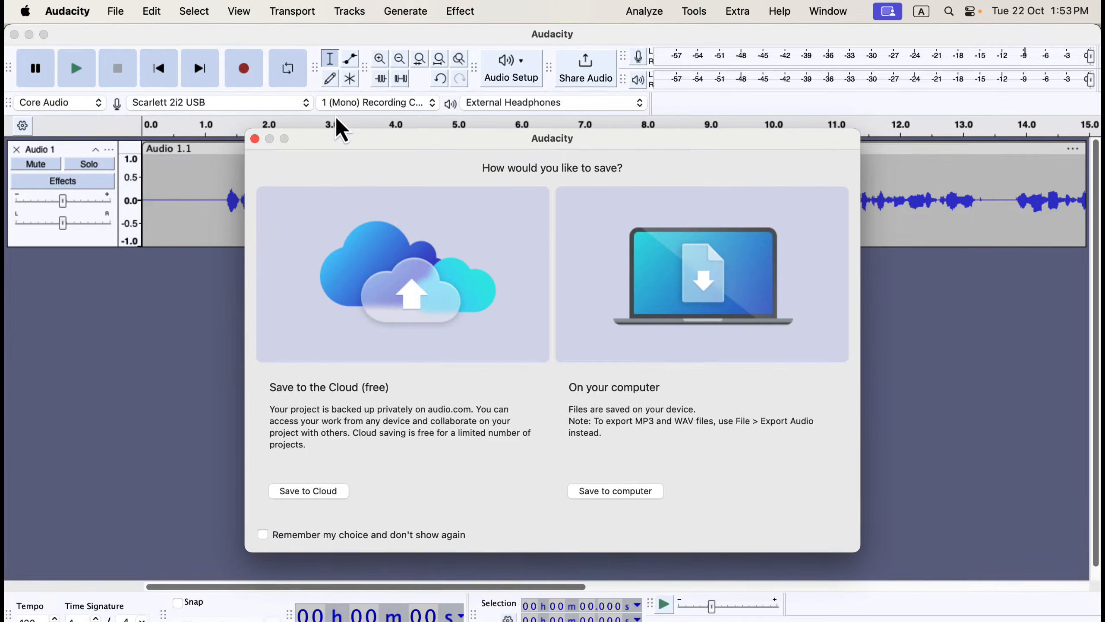
pyautogui.click(603, 492)
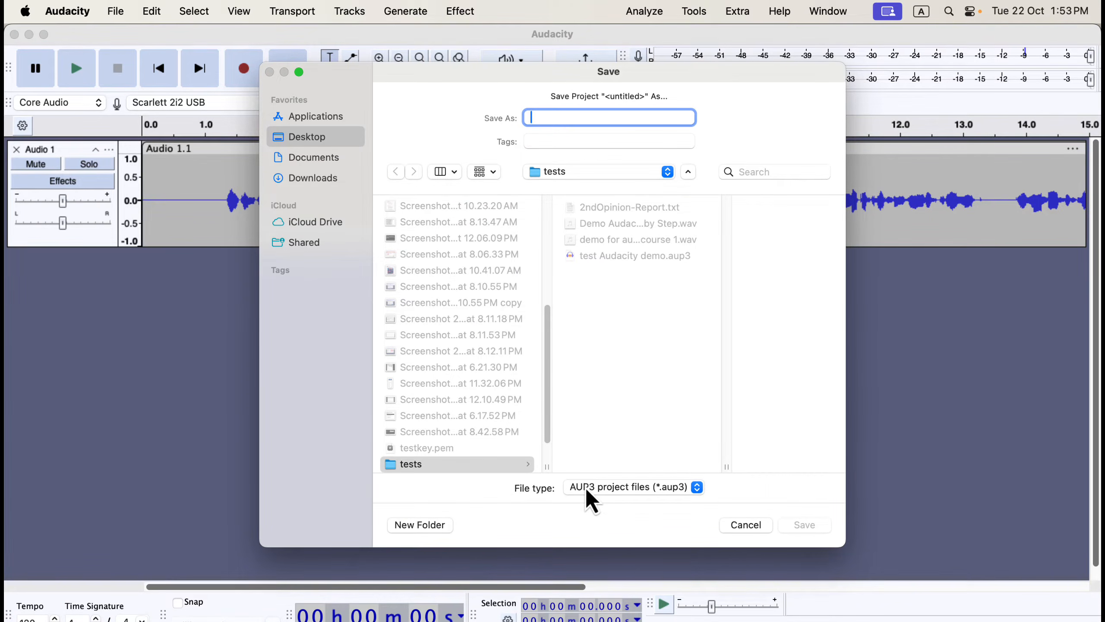
pyautogui.click(323, 146)
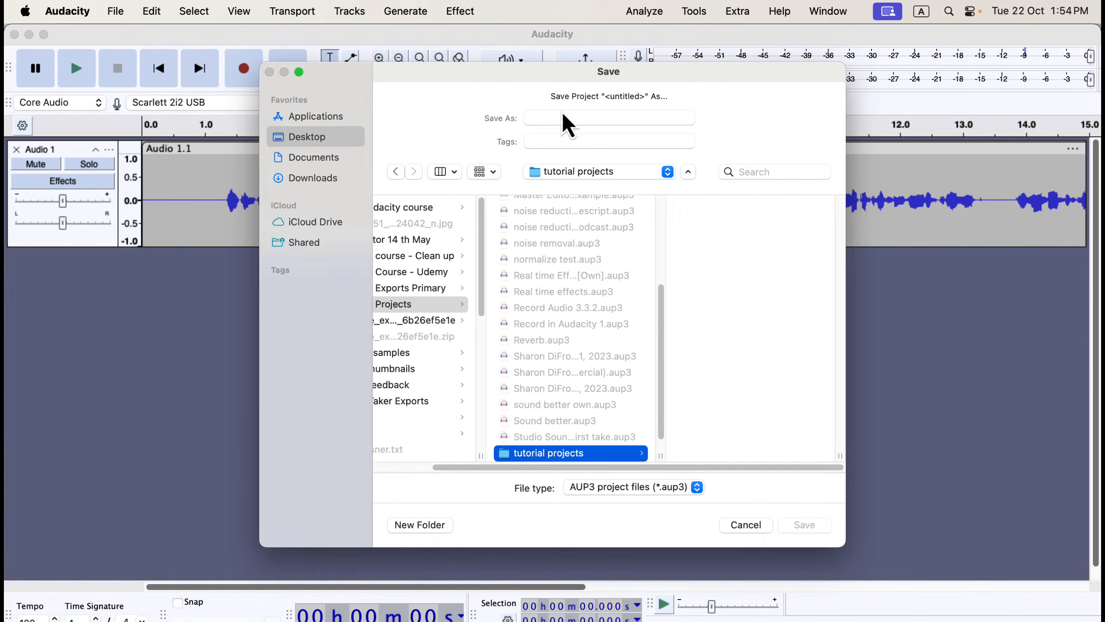
pyautogui.click(566, 118)
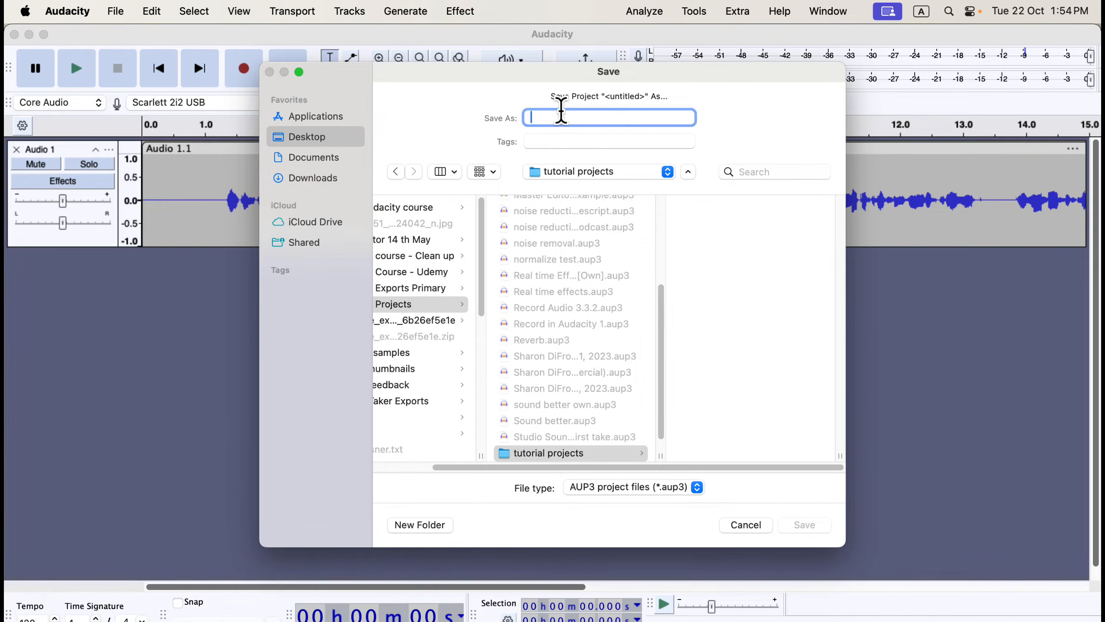
pyautogui.write('3.6.4 demo')
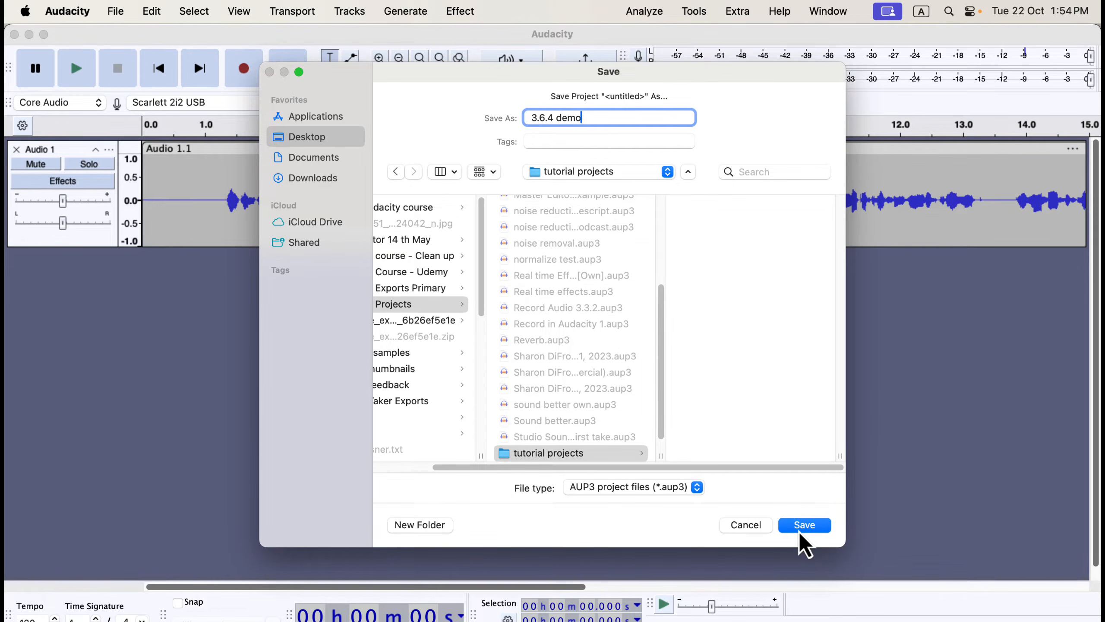
pyautogui.click(670, 492)
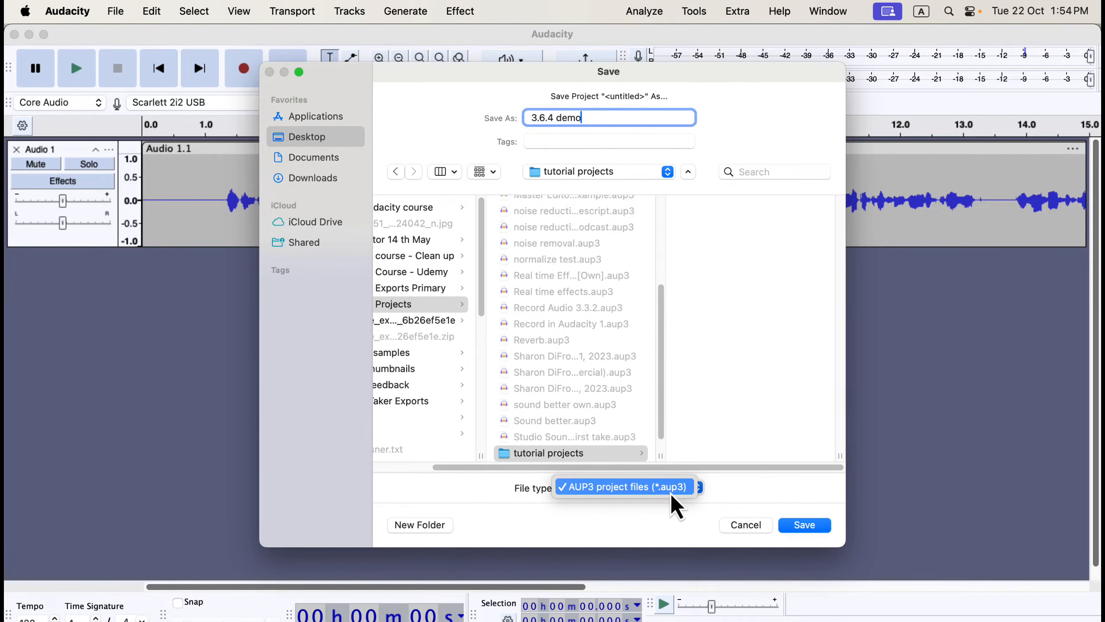
pyautogui.click(673, 497)
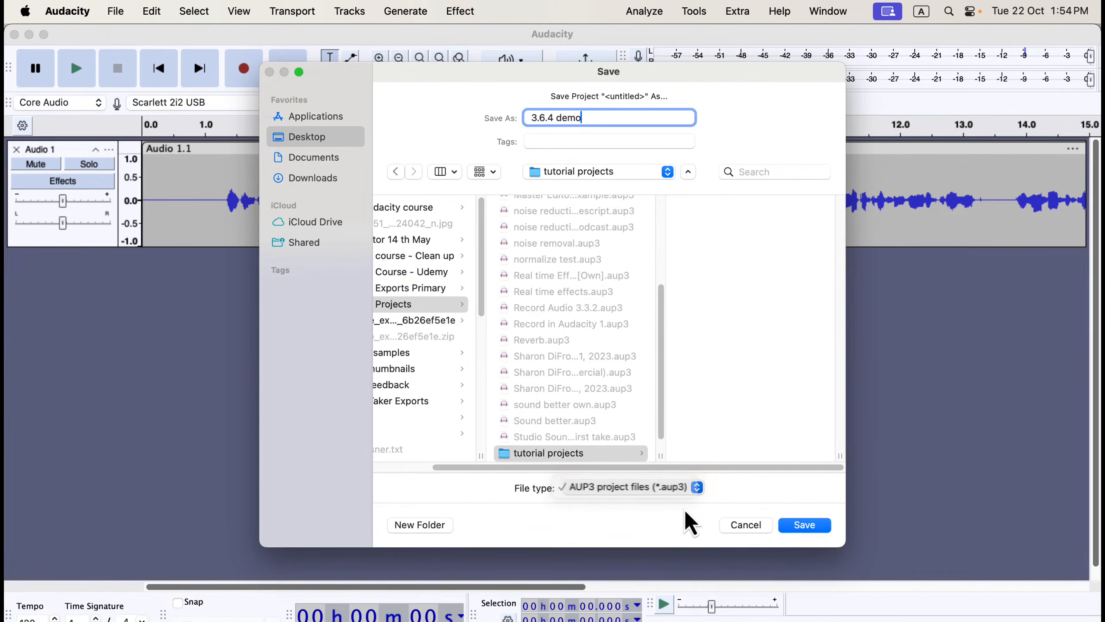
pyautogui.click(821, 527)
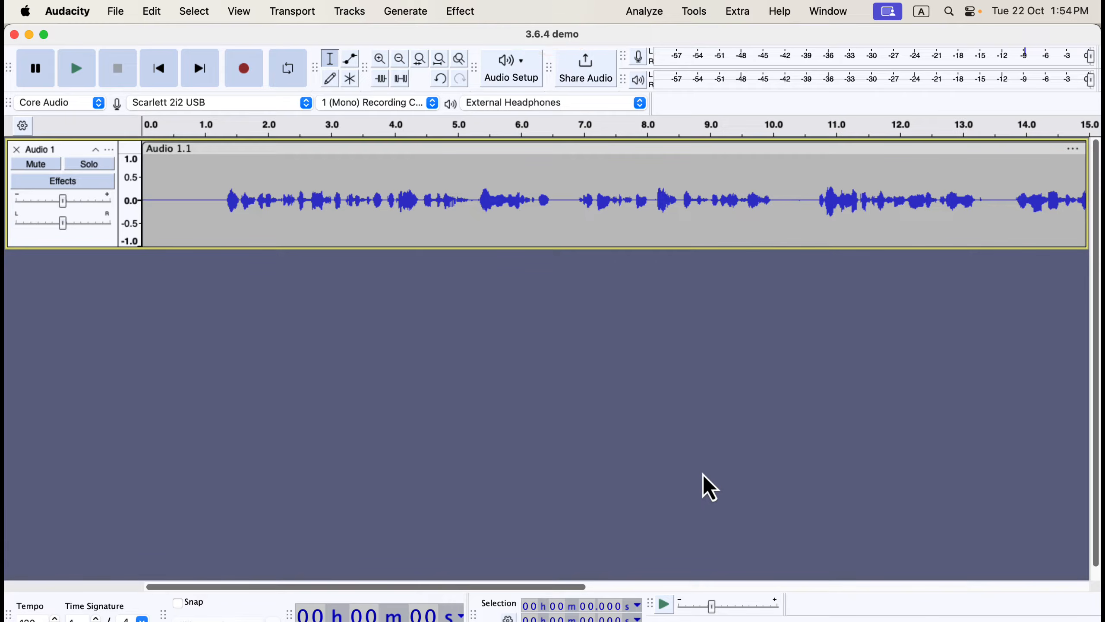
# Step: Switch to Finder and open the tutorial projects folder to check the saved 3.6.4 demo.aup3 file
pyautogui.press('super+Tab')
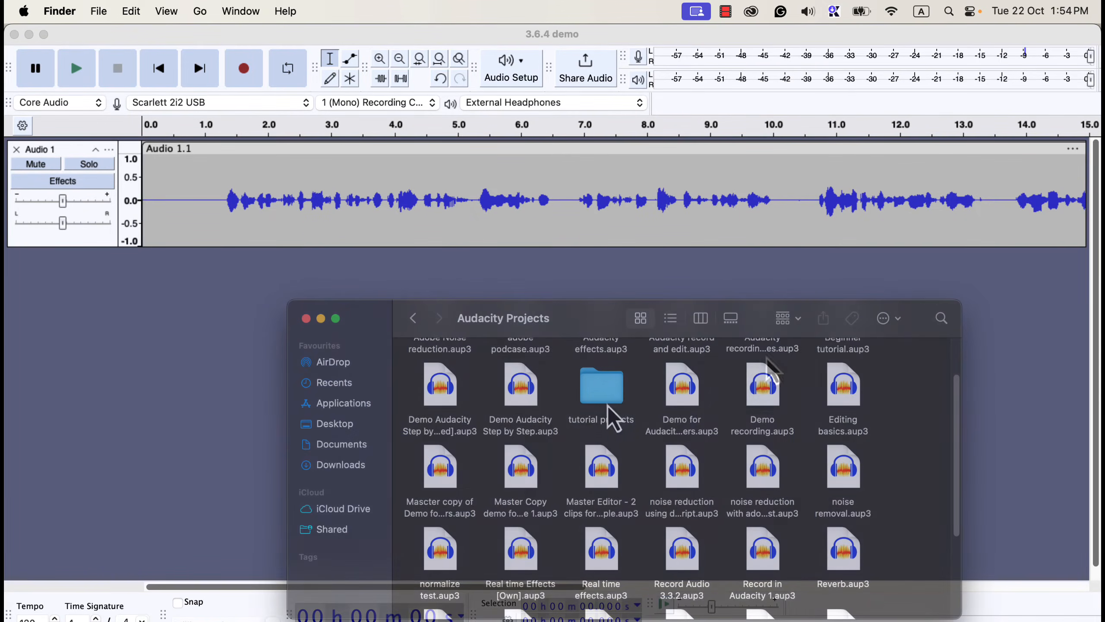
pyautogui.doubleClick(609, 406)
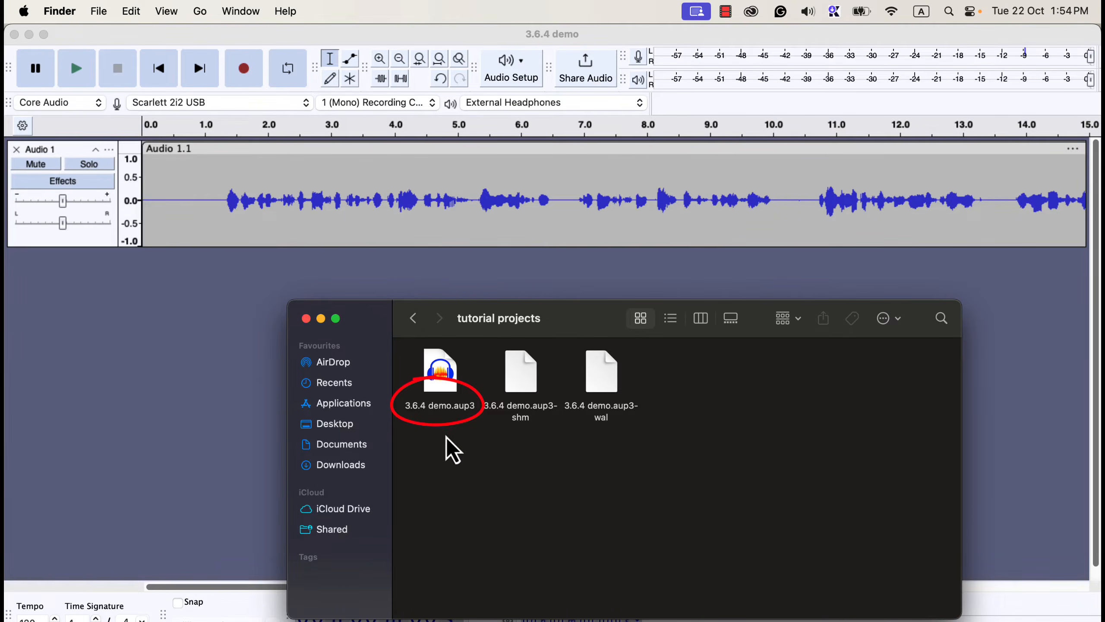
pyautogui.click(433, 375)
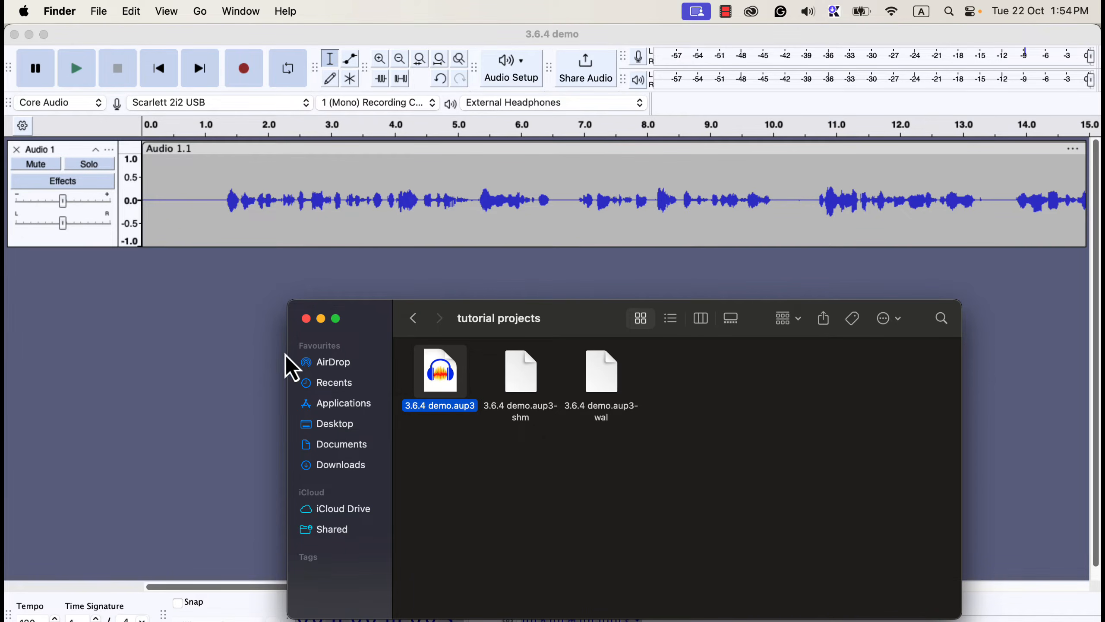
# Step: Return to Audacity, close the 3.6.4 demo project and reopen it from 3.6.4 demo.aup3 in Finder
pyautogui.click(263, 342)
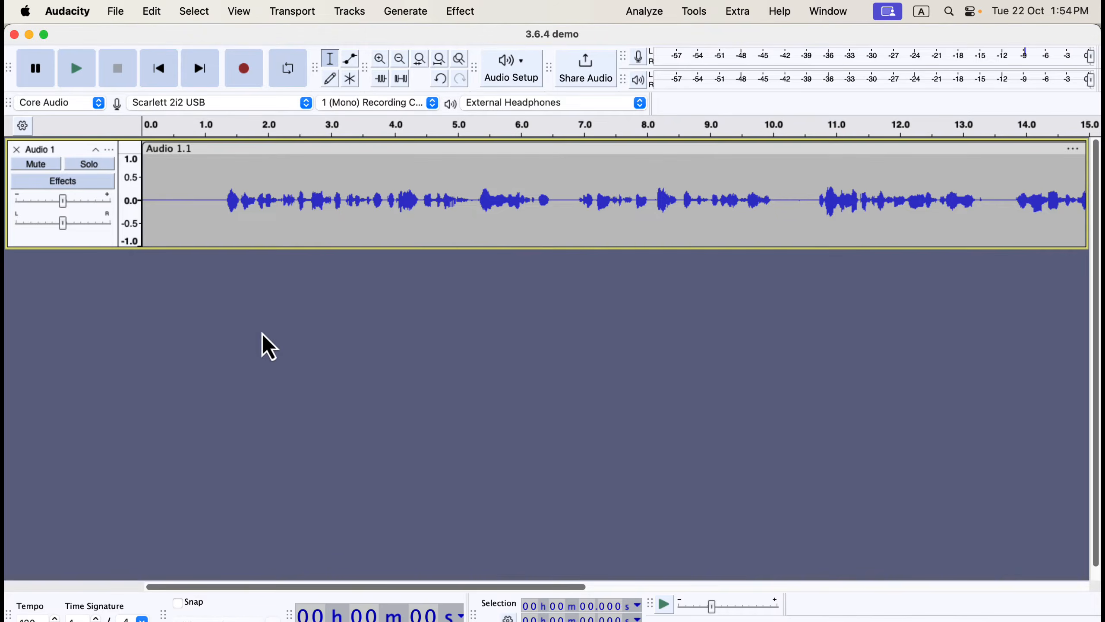
pyautogui.click(15, 35)
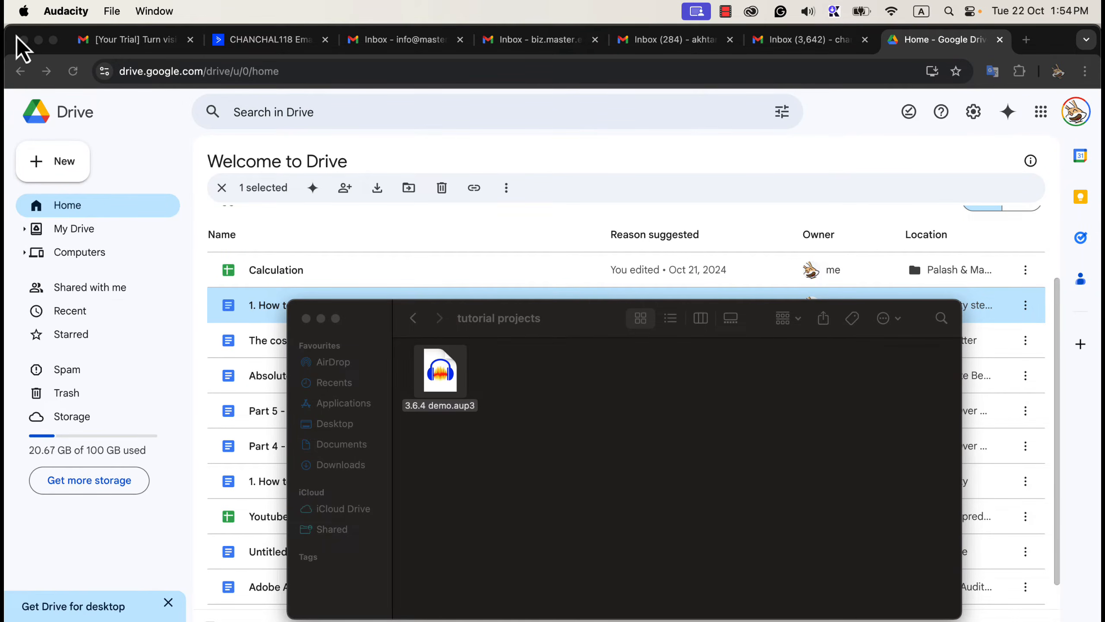
pyautogui.click(565, 379)
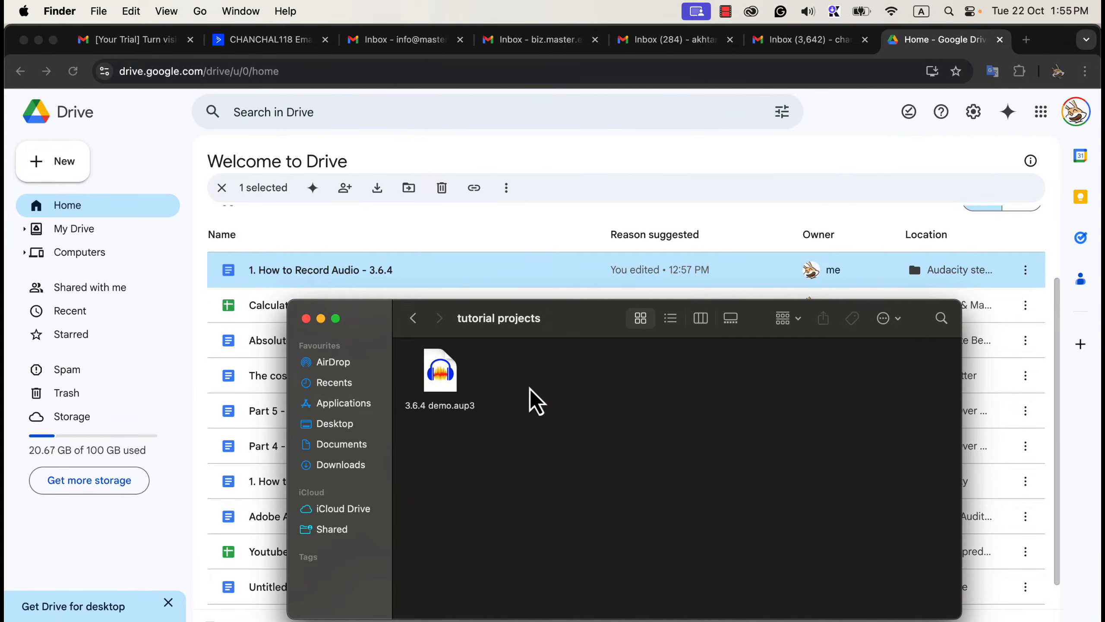
pyautogui.doubleClick(445, 385)
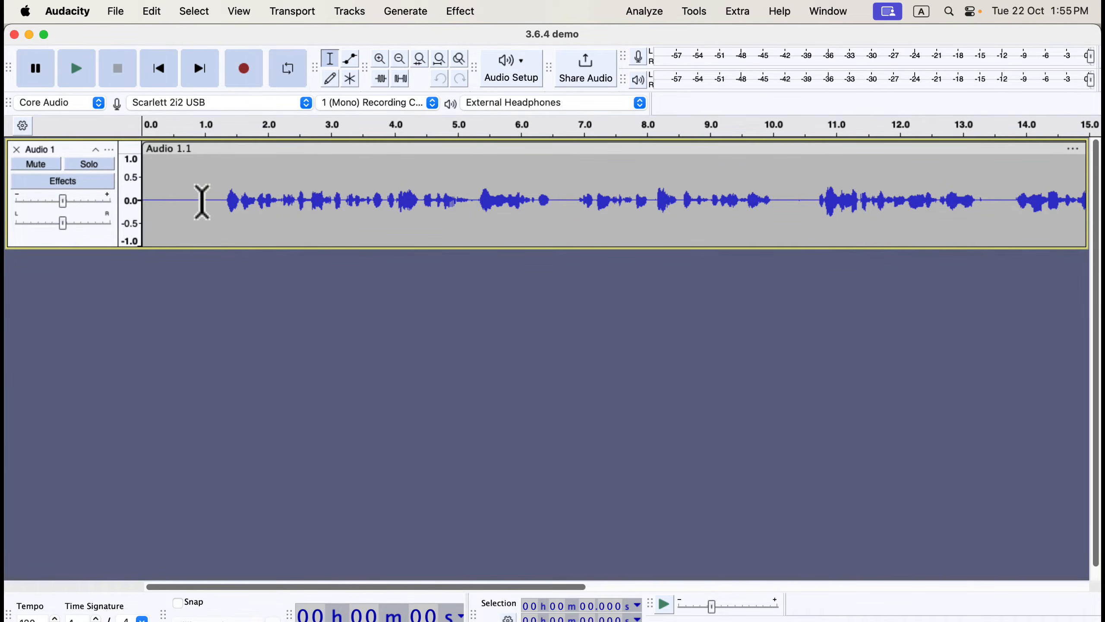
# Step: Play back the reopened voice recording from just before the 1-second mark
pyautogui.click(204, 201)
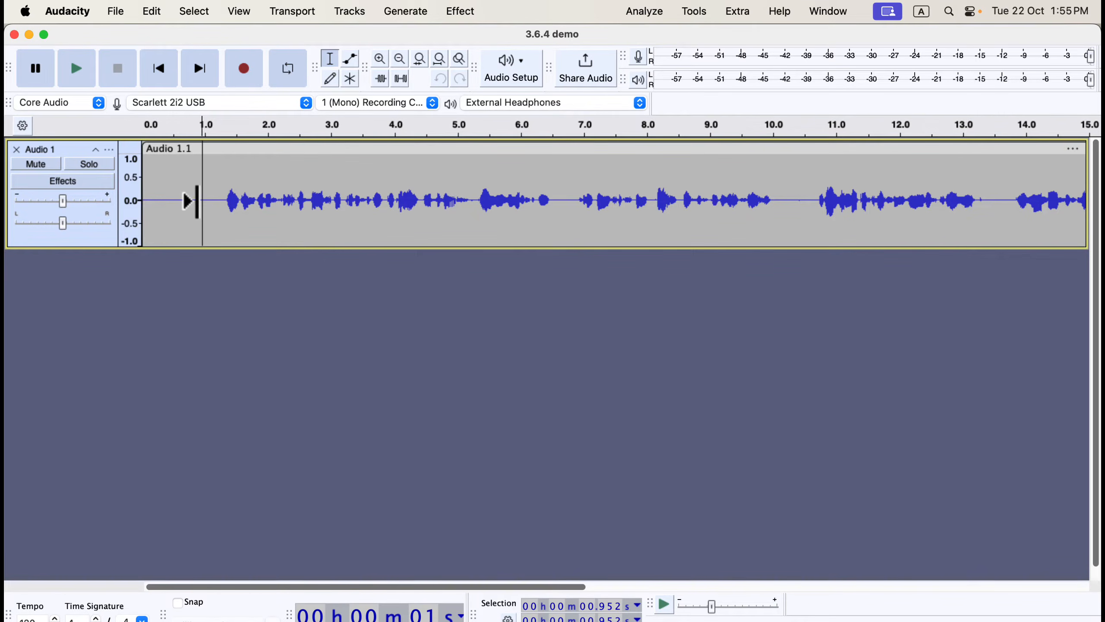
pyautogui.click(87, 71)
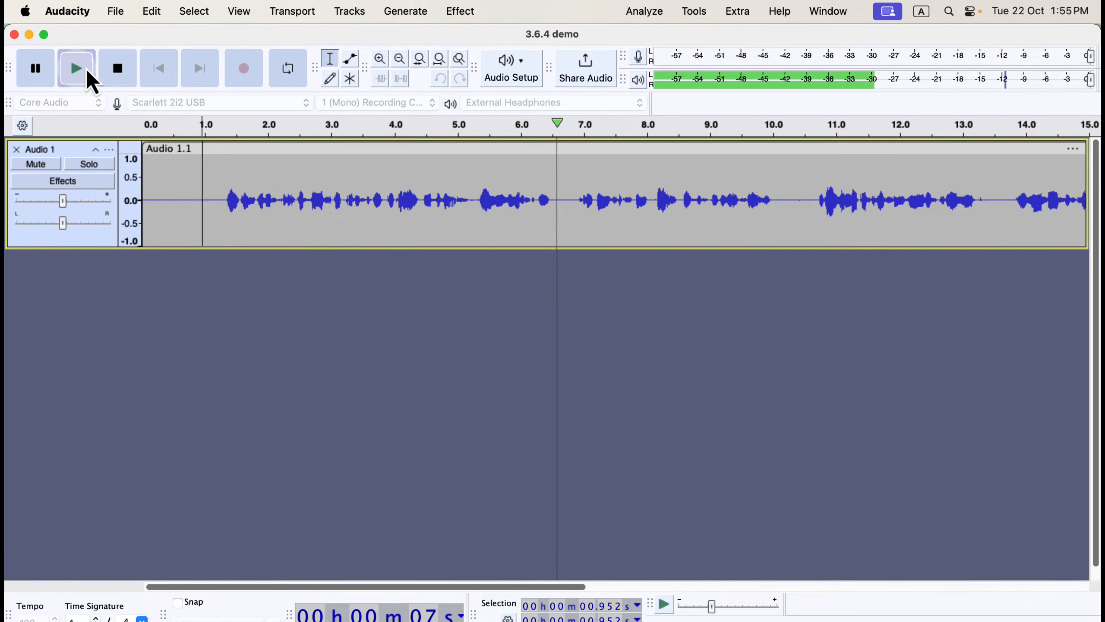
pyautogui.click(87, 71)
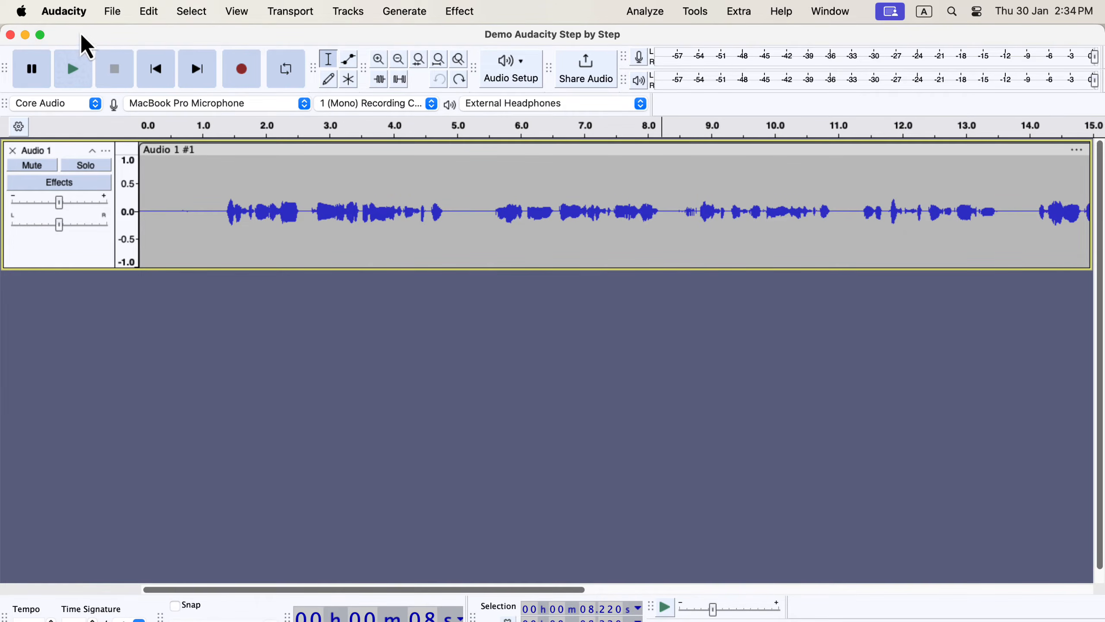
# Step: Review the available themes in the Interface preferences, leave Classic selected and cancel the preferences
pyautogui.click(65, 11)
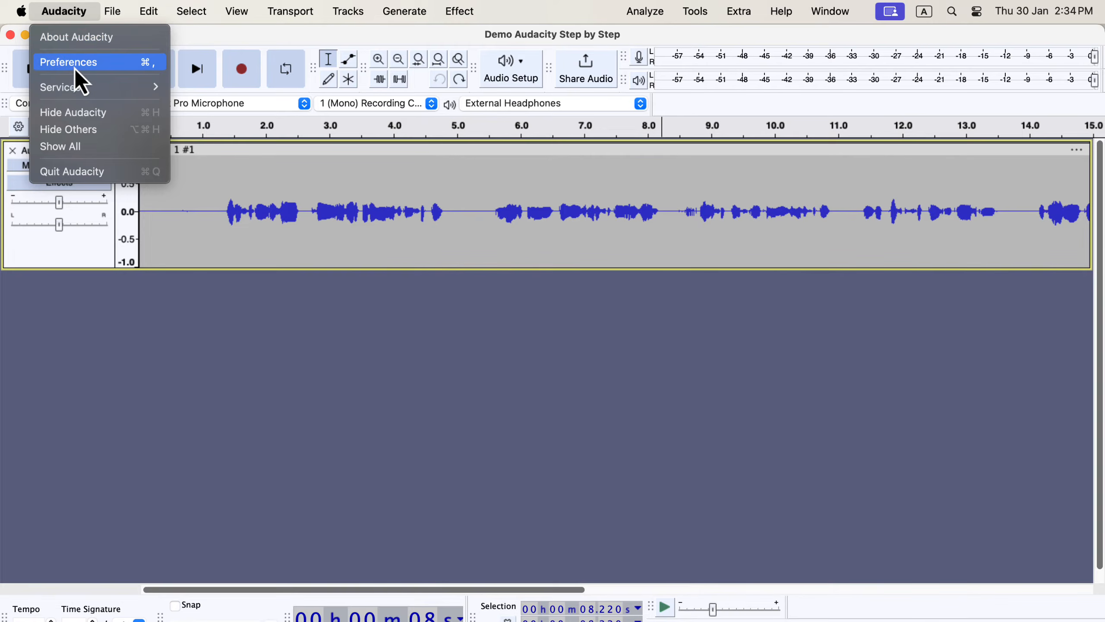
pyautogui.click(125, 70)
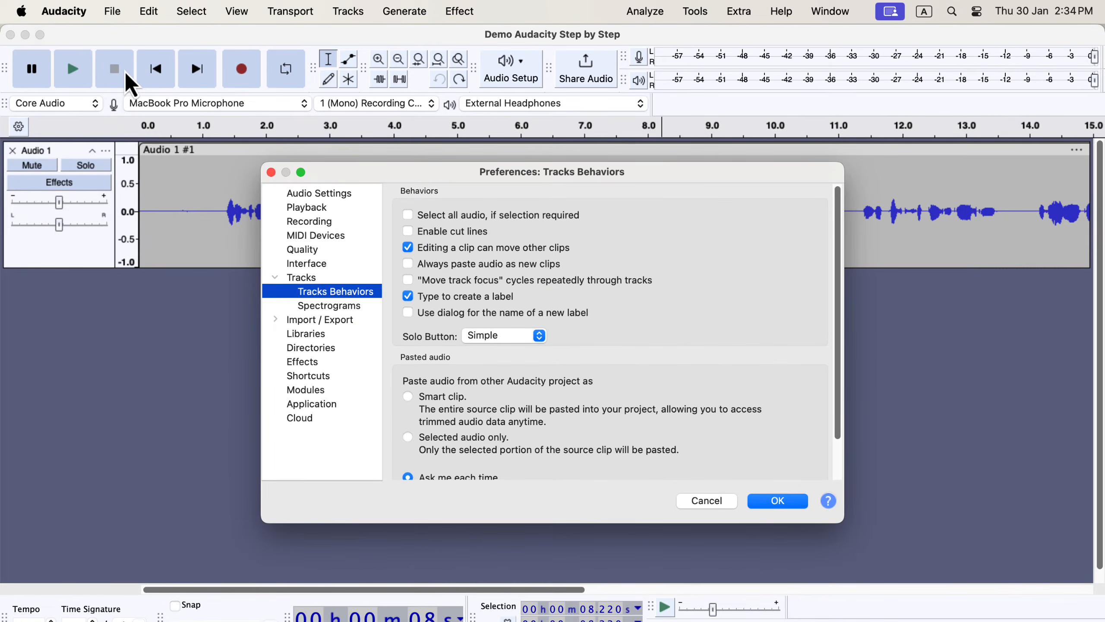
pyautogui.click(321, 264)
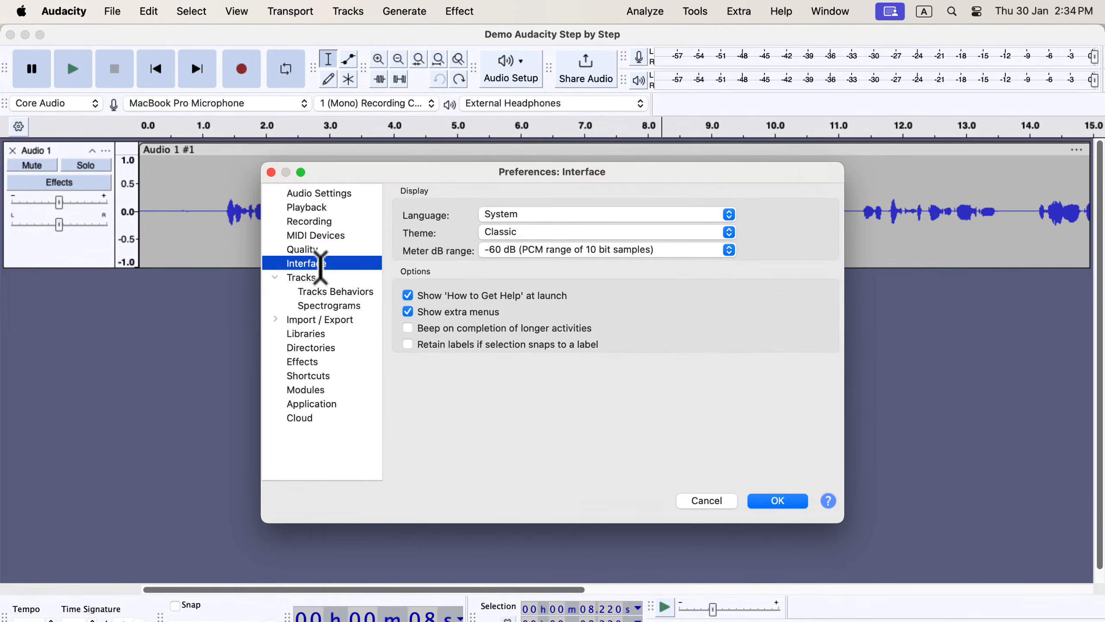
pyautogui.click(558, 235)
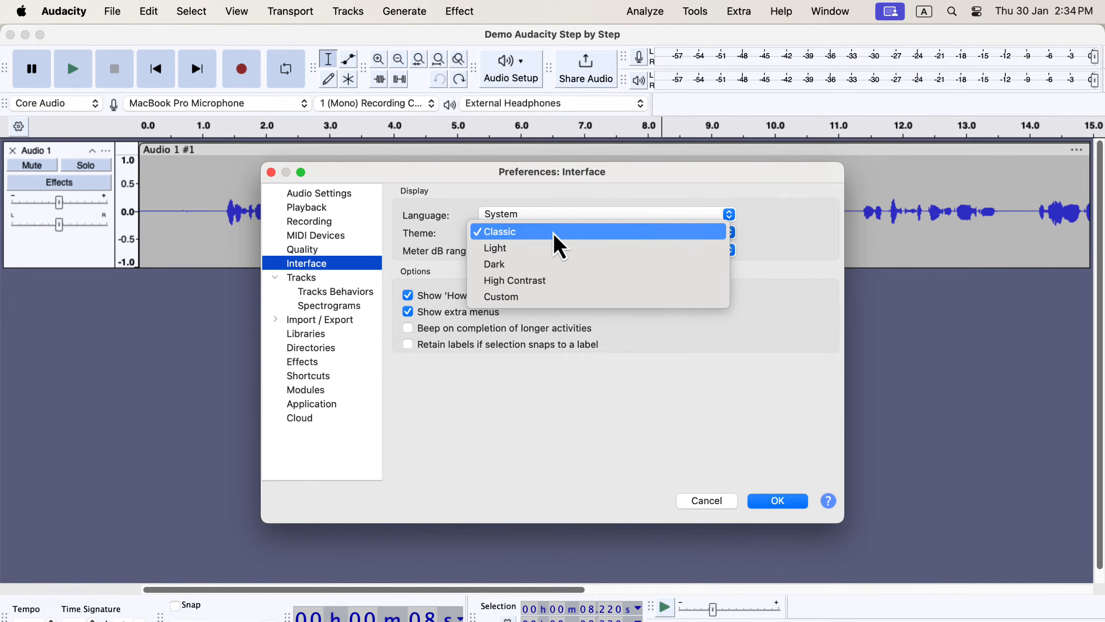
pyautogui.click(554, 234)
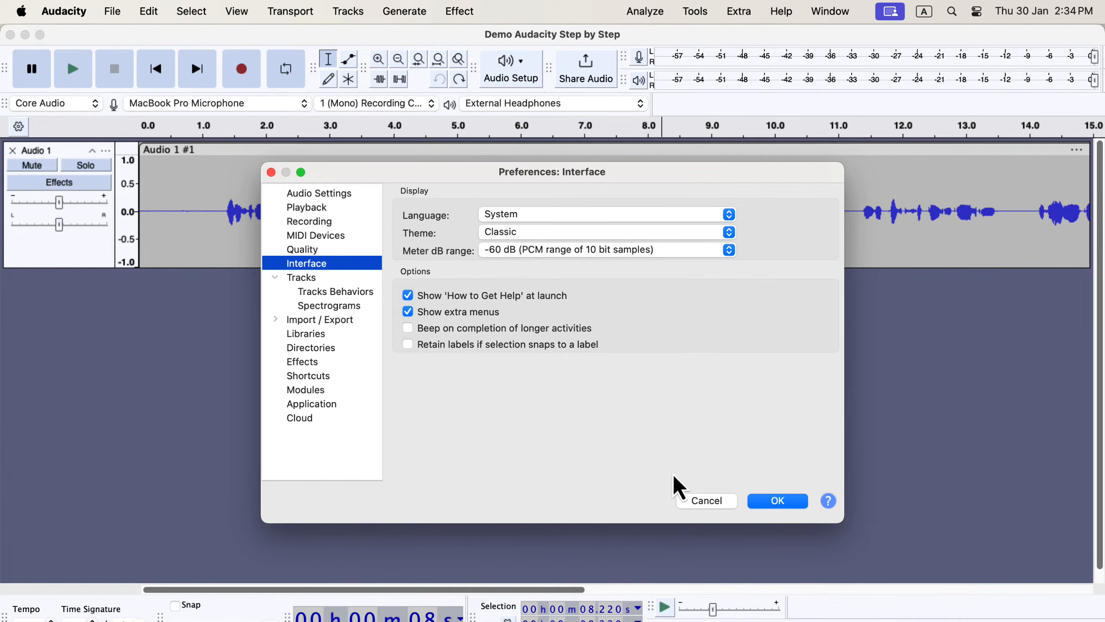
pyautogui.click(689, 501)
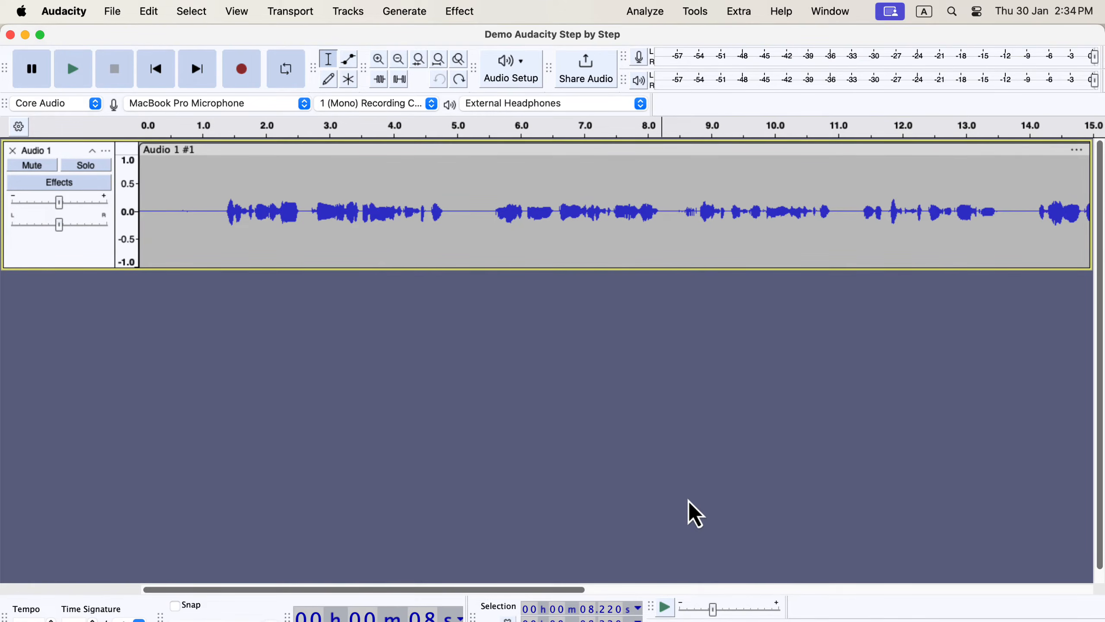
# Step: Review the sample rate options for the Audio 1 track and dismiss them without choosing another rate
pyautogui.rightClick(89, 250)
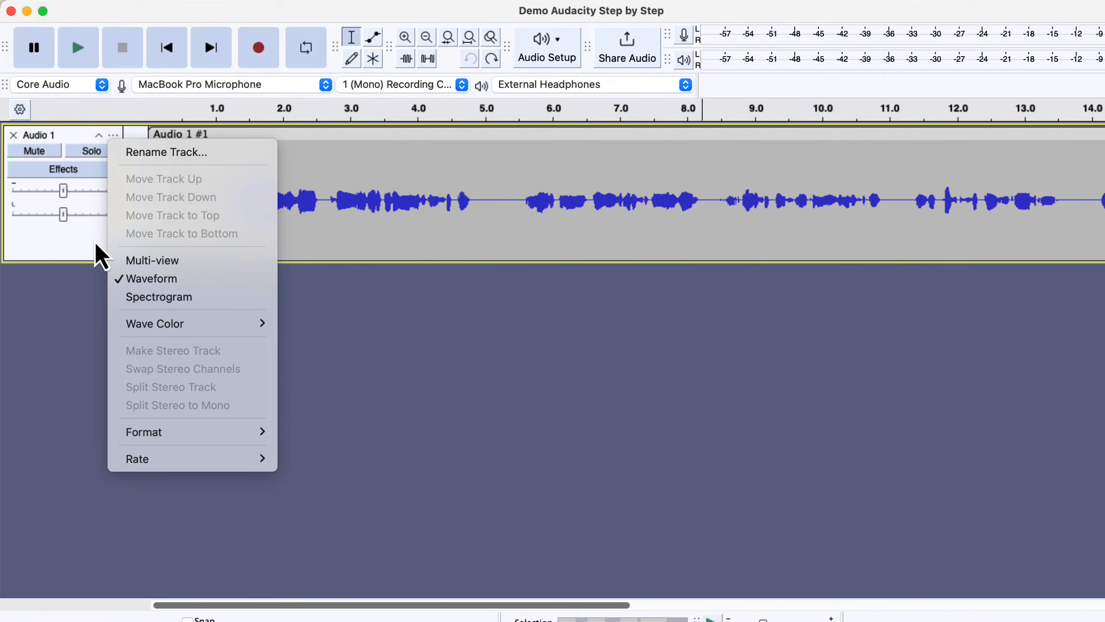
pyautogui.moveTo(223, 438)
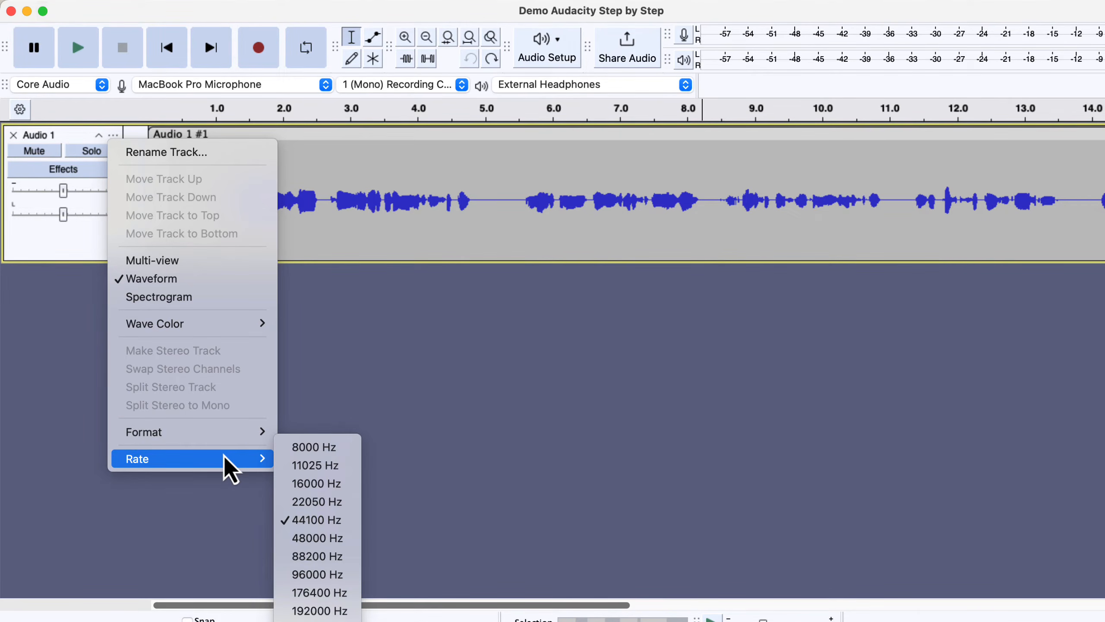
pyautogui.click(306, 315)
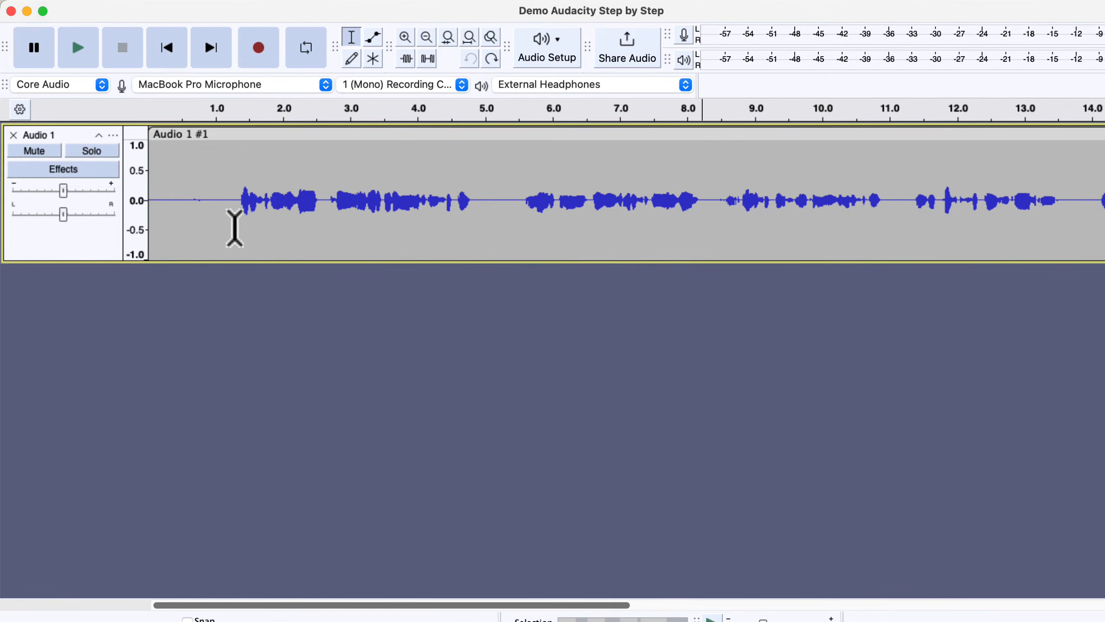
# Step: Play short passages of the recording from about 1 second and from about 8.3 seconds, stopping playback each time
pyautogui.click(221, 202)
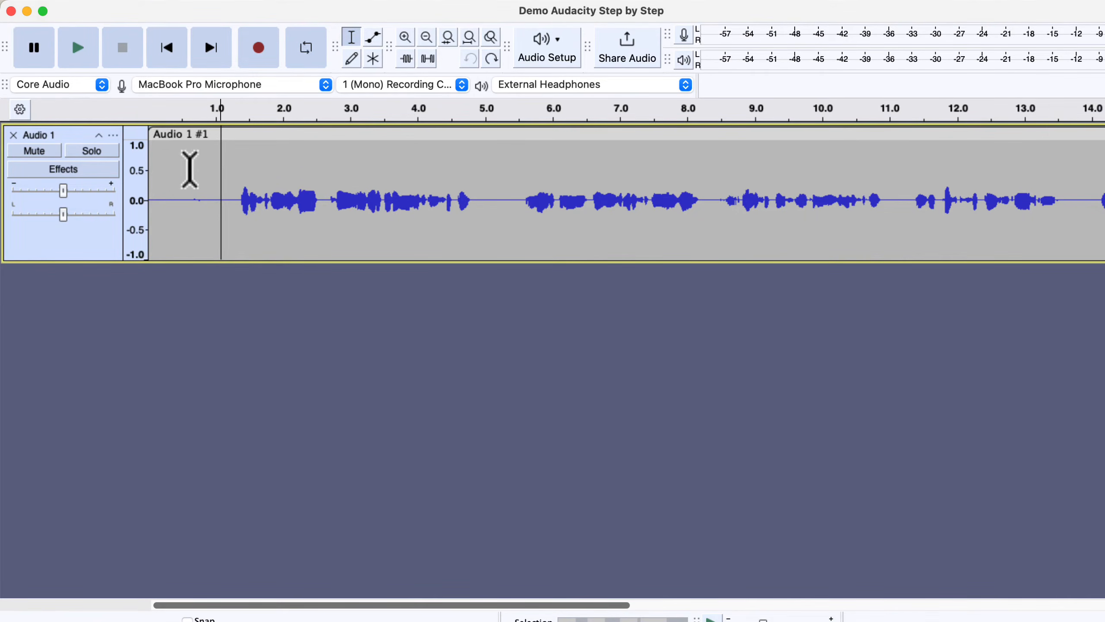
pyautogui.click(69, 52)
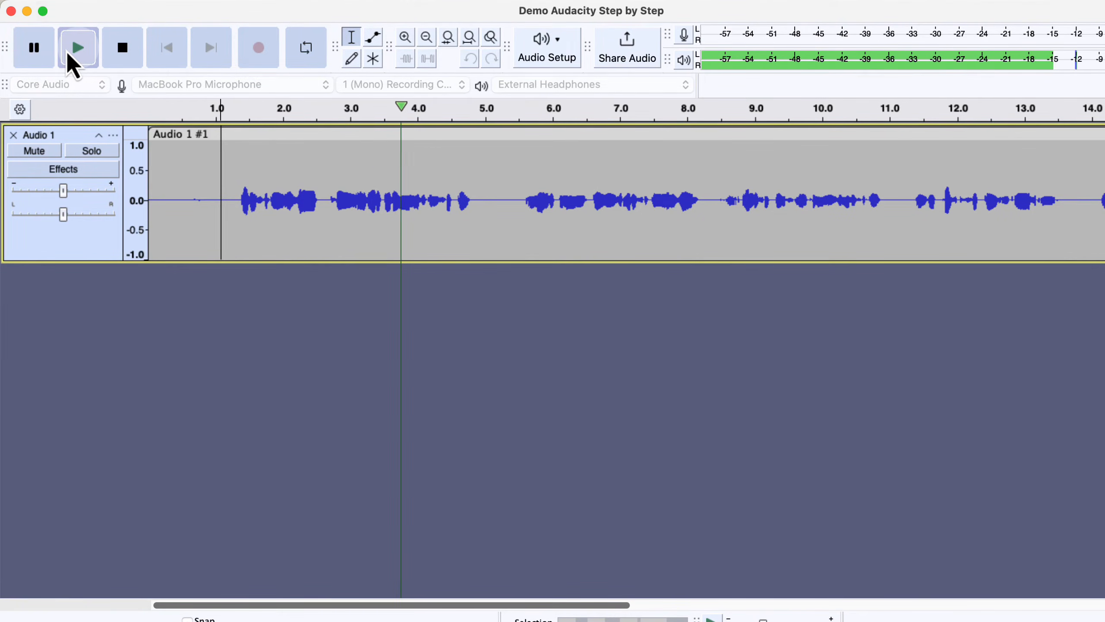
pyautogui.click(117, 64)
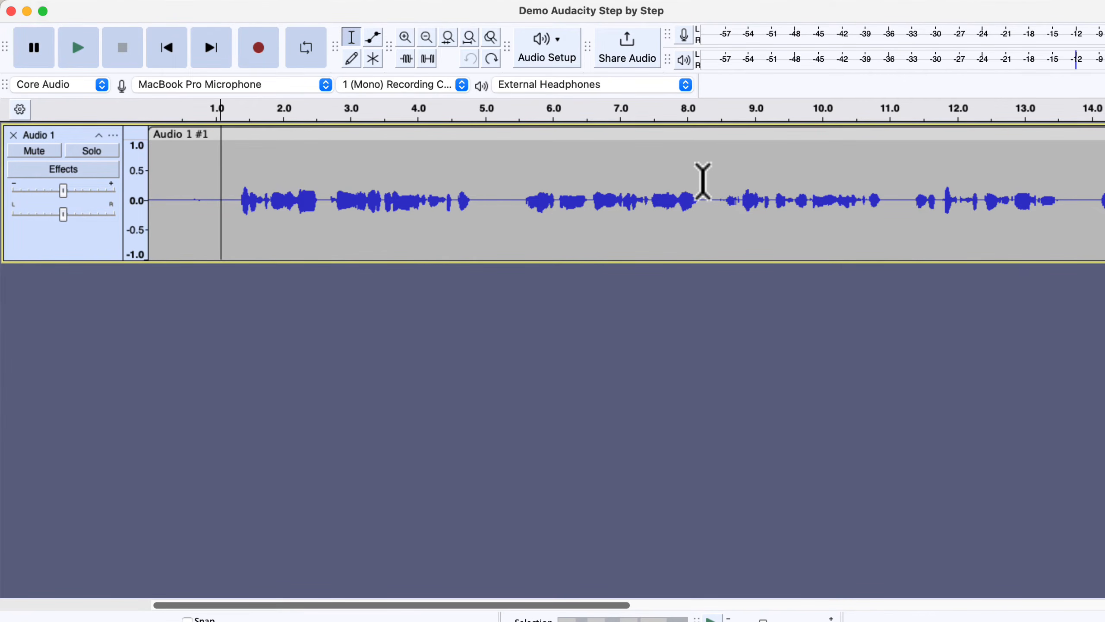
pyautogui.click(711, 178)
pyautogui.press('space')
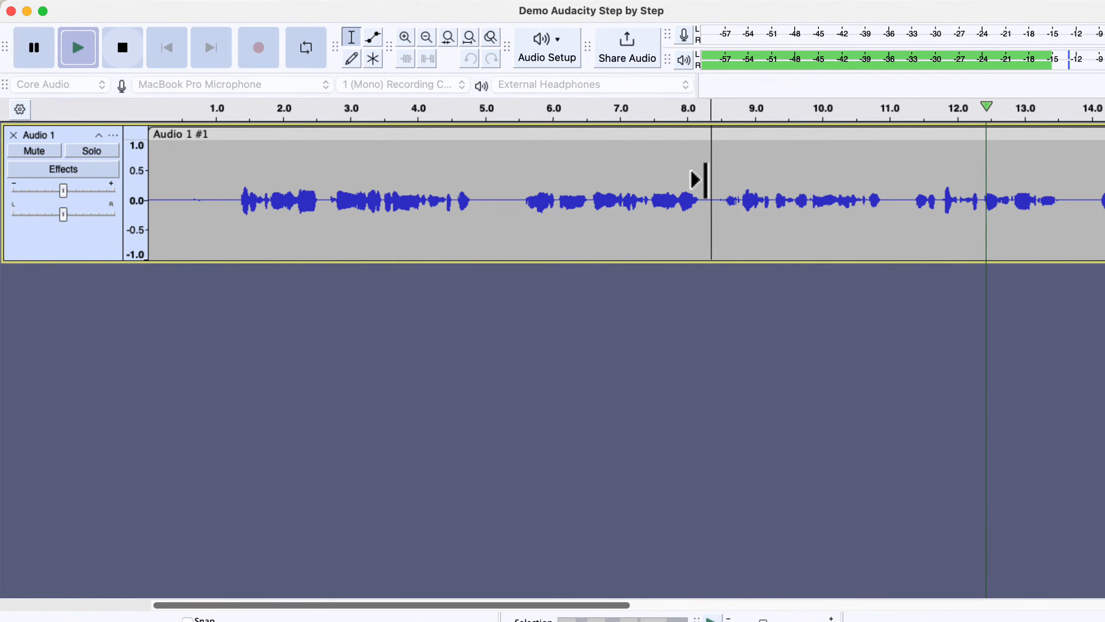
pyautogui.press('space')
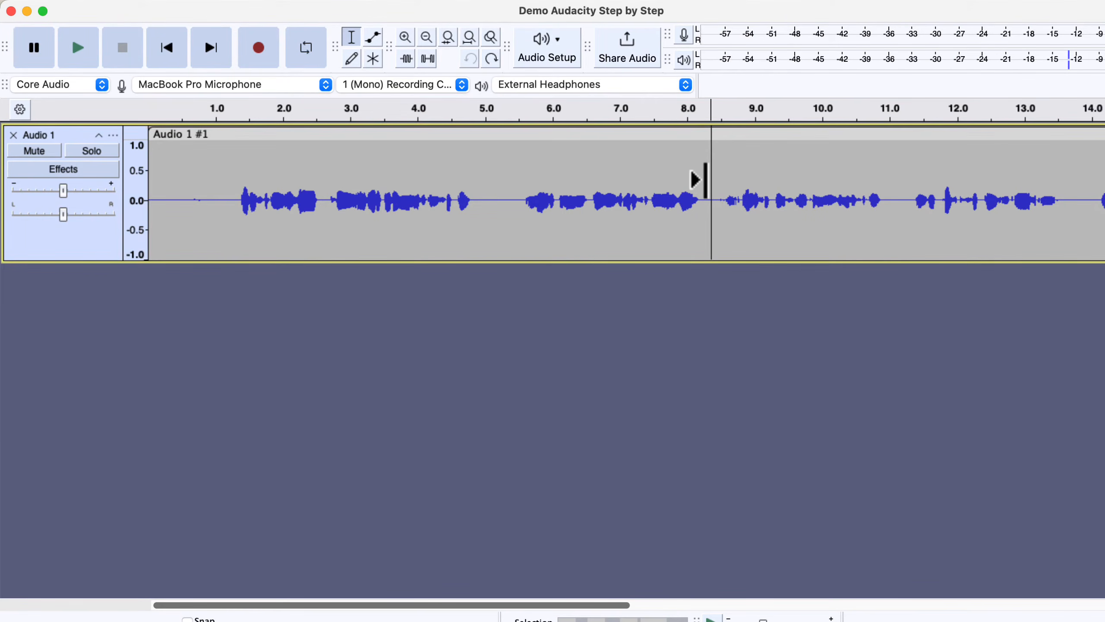
# Step: Play short passages of the recording from about 19 seconds and from about 2 seconds, stopping playback each time
pyautogui.hscroll(5, 711, 180)
pyautogui.hscroll(15, 711, 180)
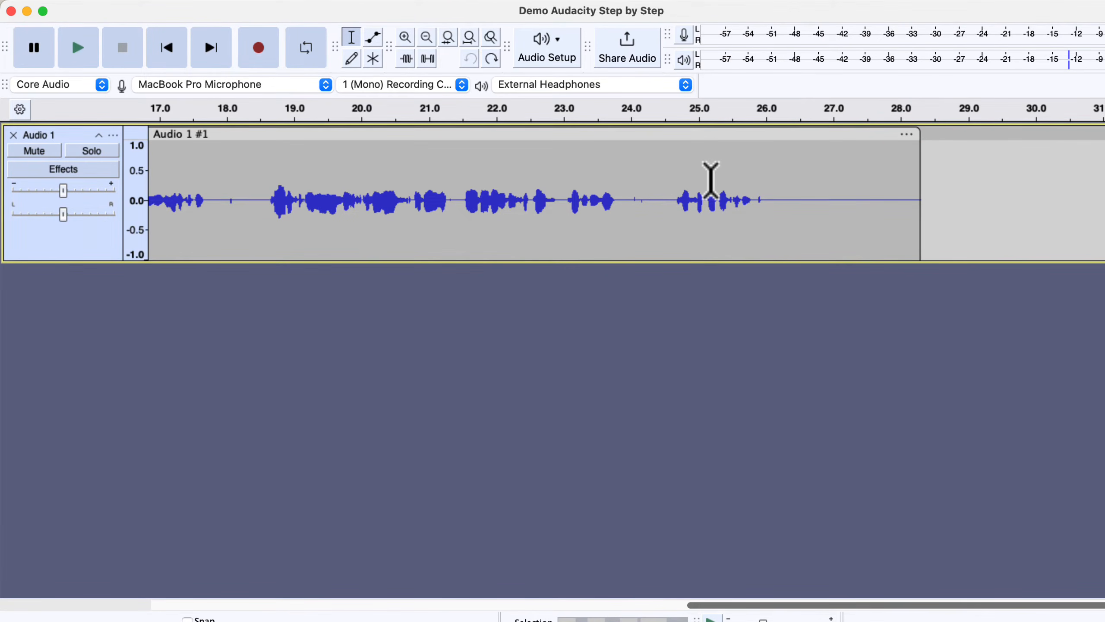
pyautogui.click(291, 114)
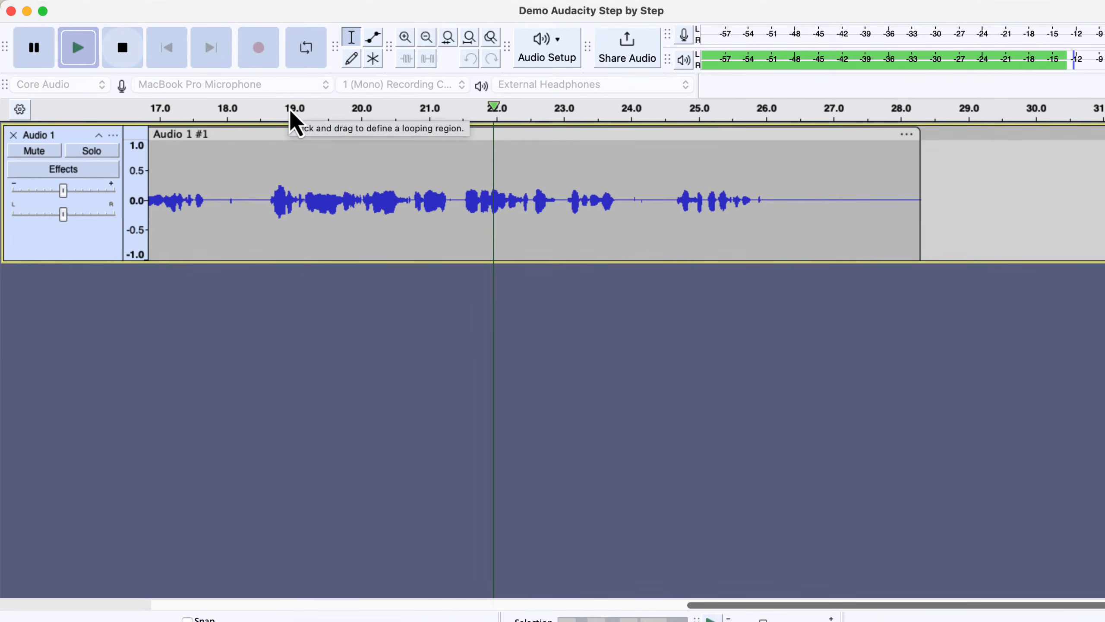
pyautogui.press('space')
pyautogui.hscroll(-10, 303, 180)
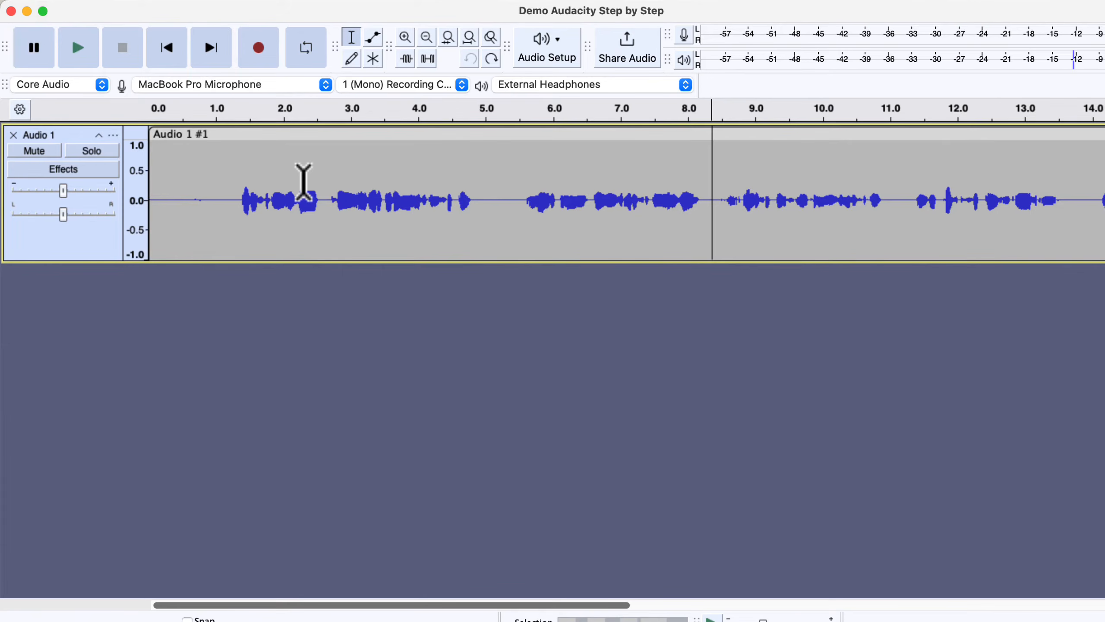
pyautogui.click(283, 112)
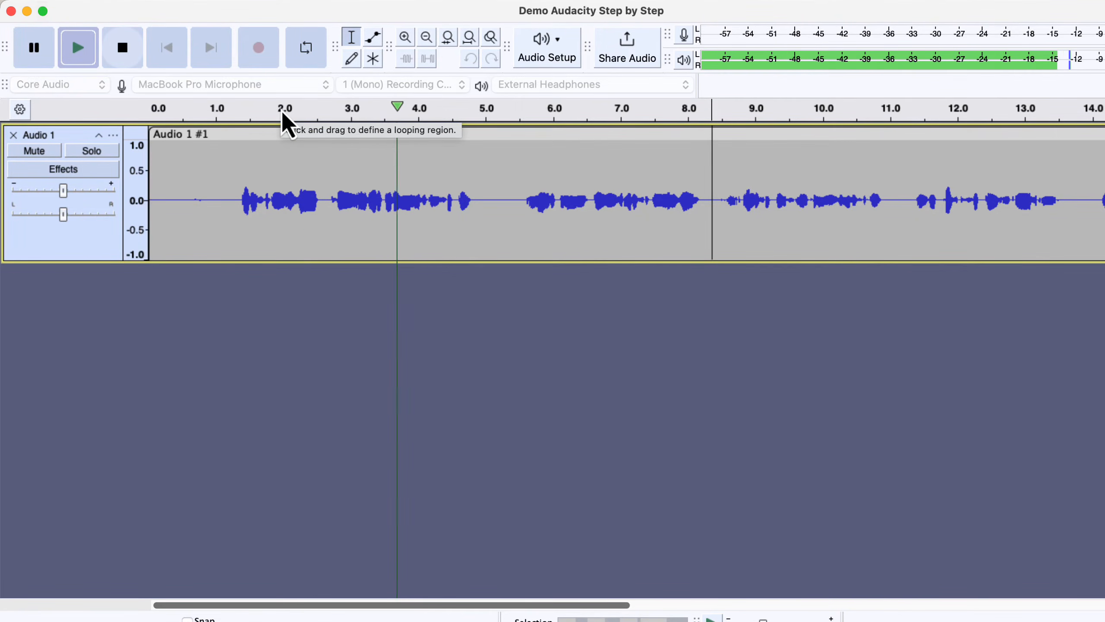
pyautogui.press('space')
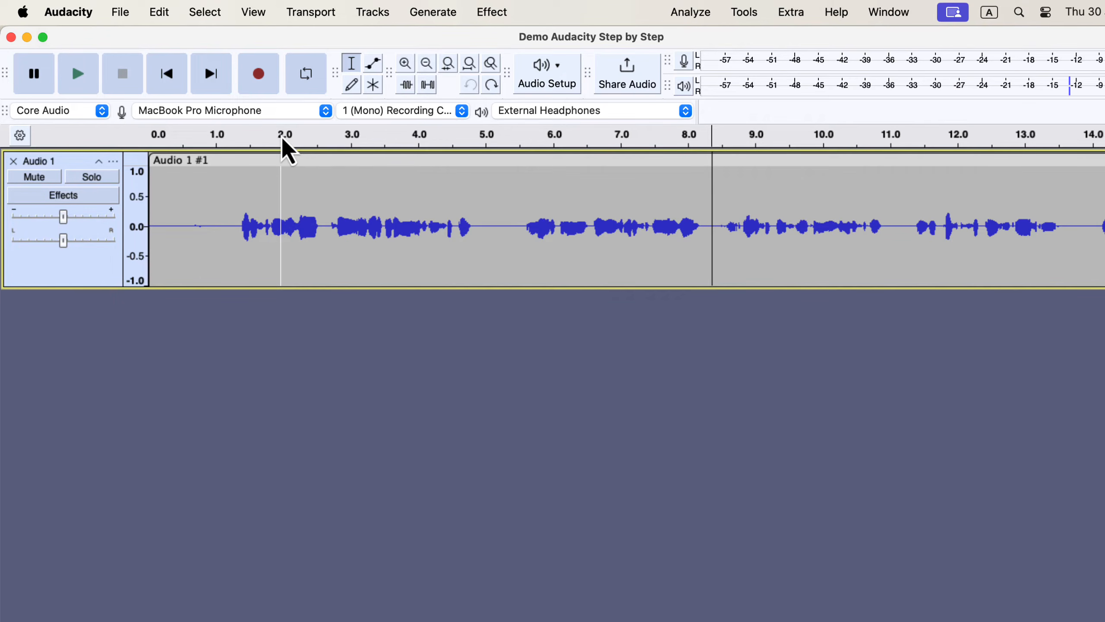
# Step: Delete the silent stretch from about 0.4 to 1.0 seconds near the start of the recording
pyautogui.moveTo(176, 218); pyautogui.dragTo(218, 220)
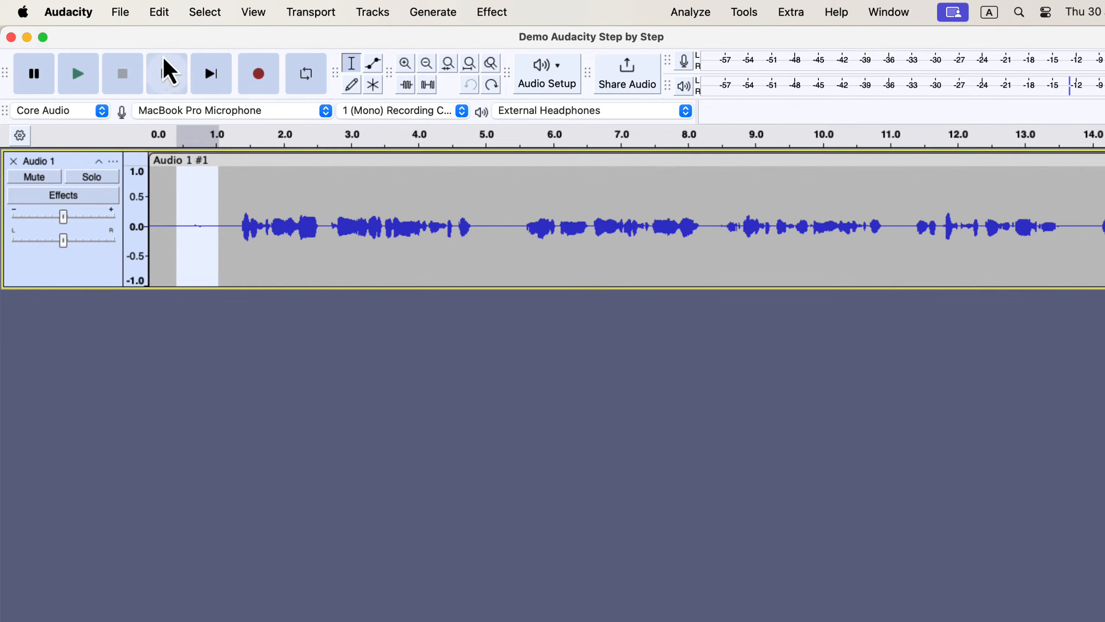
pyautogui.click(159, 12)
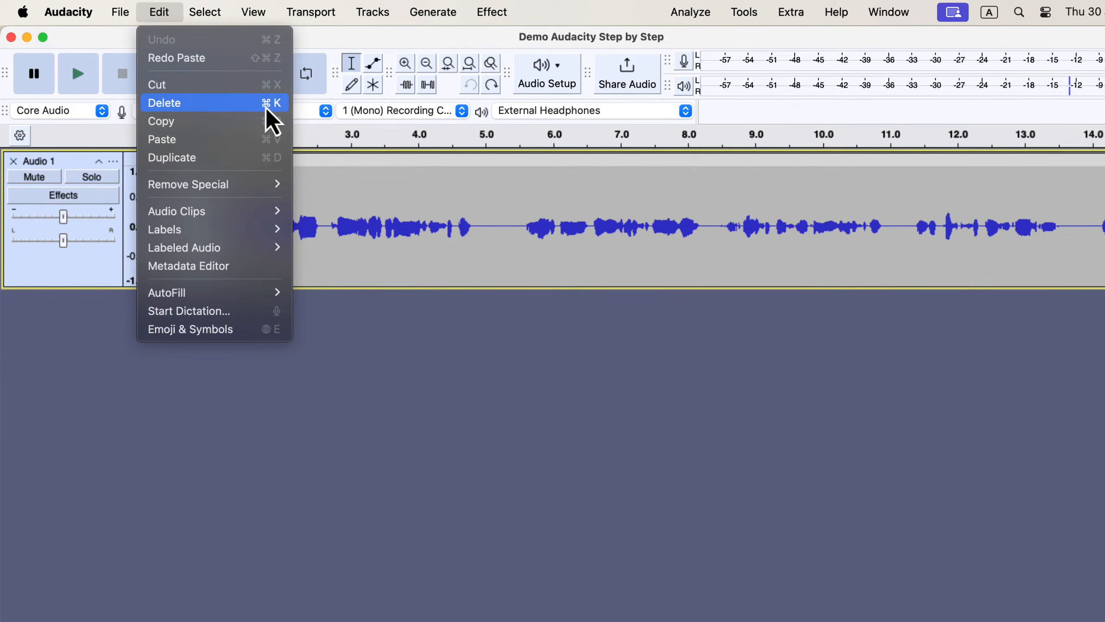
pyautogui.click(238, 104)
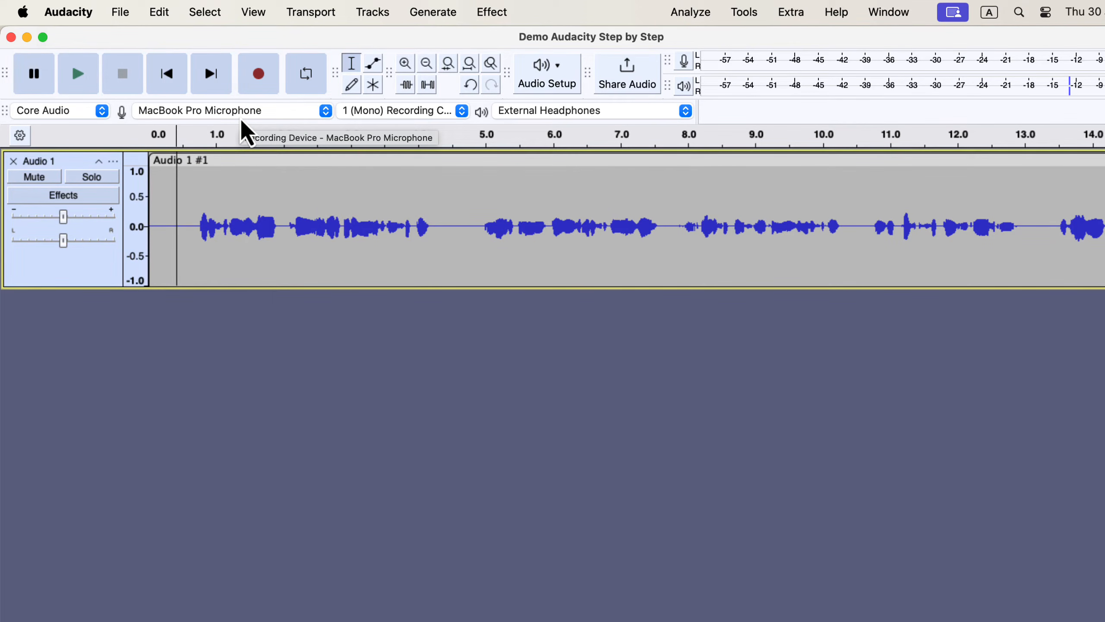
# Step: Copy the phrase from about 4.9 to 7.6 seconds and paste it at about 0.2 seconds
pyautogui.moveTo(478, 215); pyautogui.dragTo(663, 220)
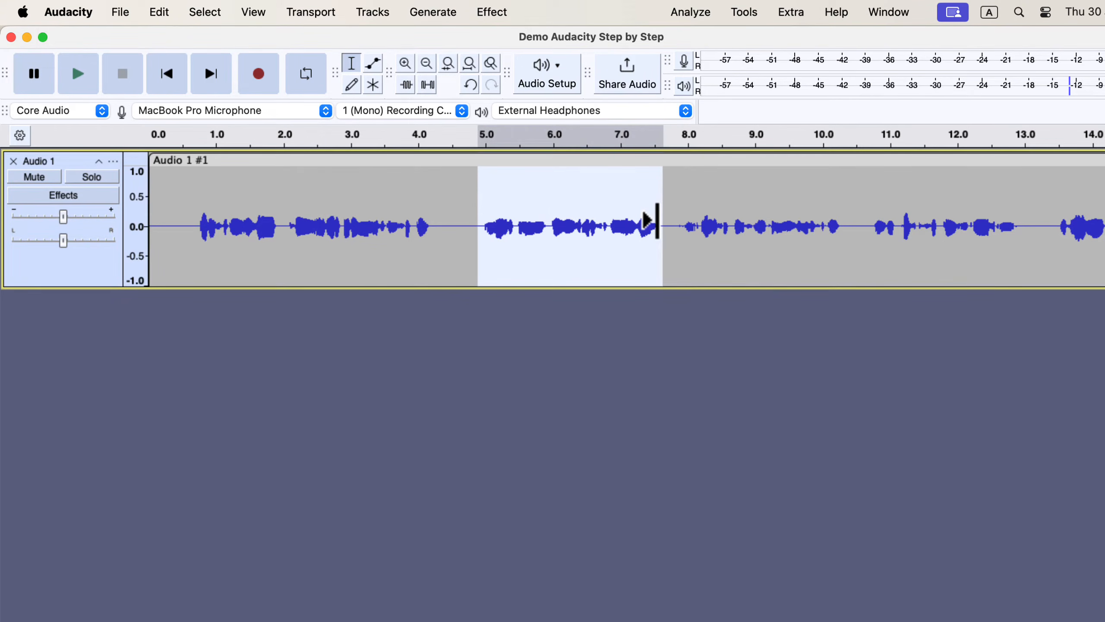
pyautogui.rightClick(598, 203)
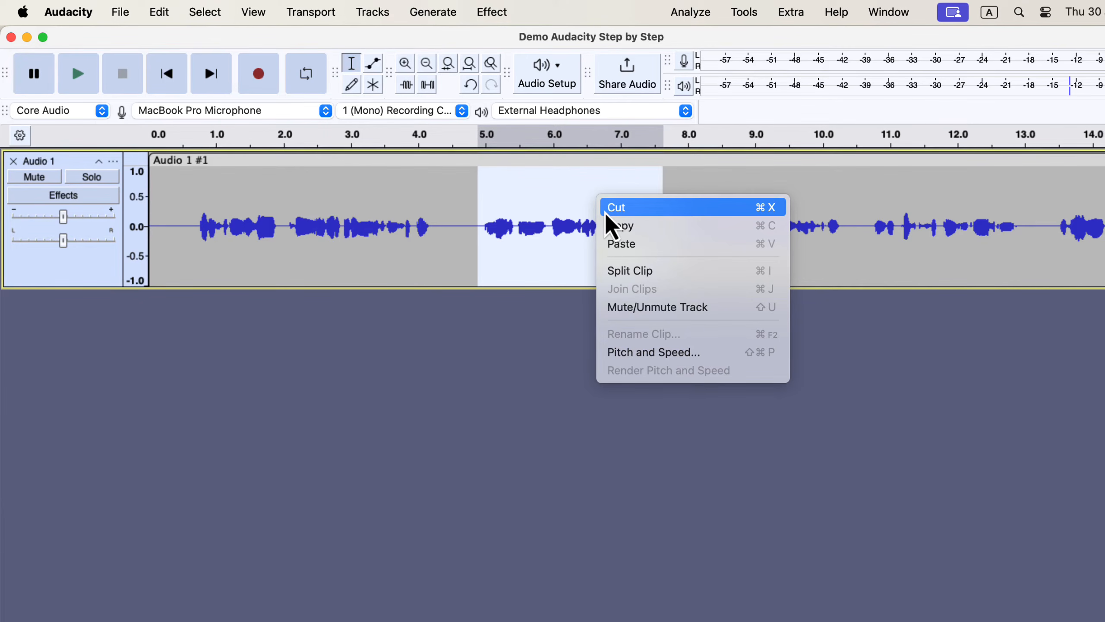
pyautogui.click(680, 226)
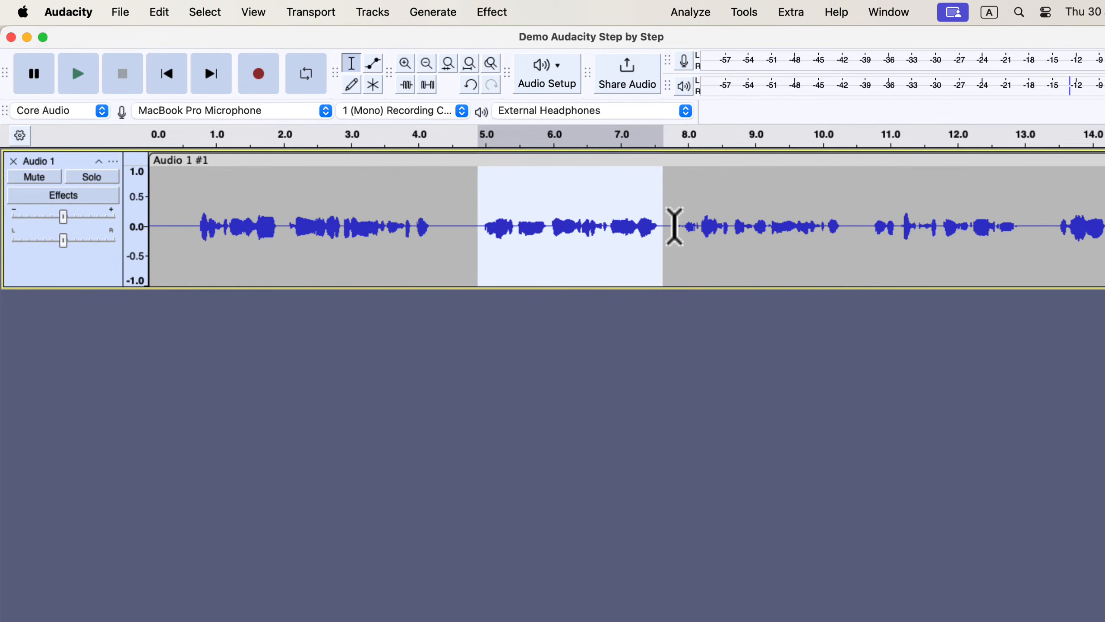
pyautogui.click(163, 218)
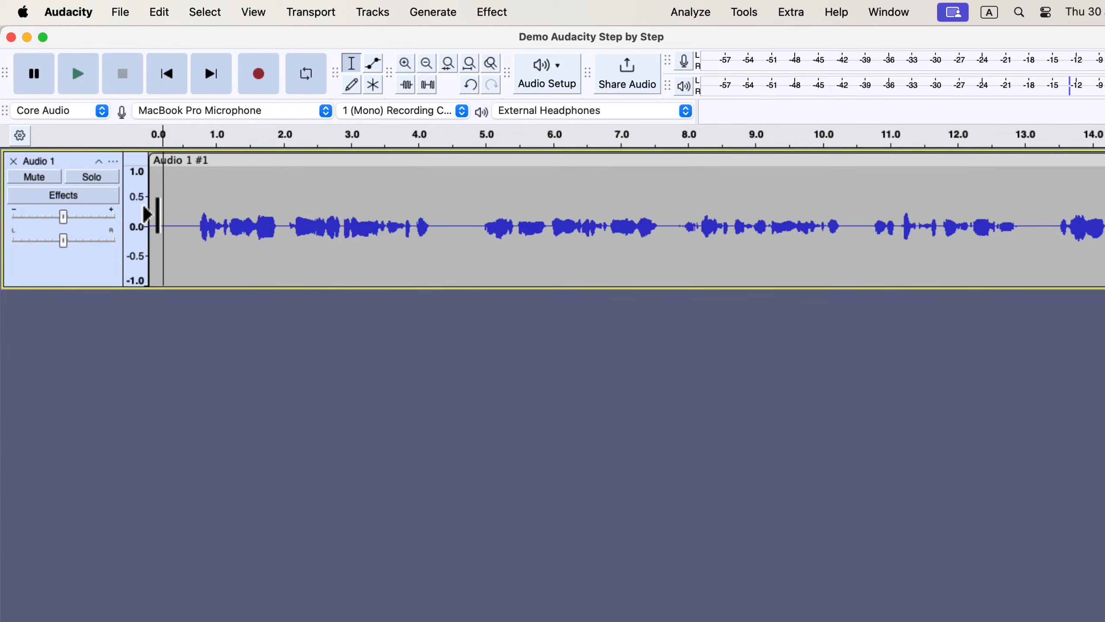
pyautogui.rightClick(165, 218)
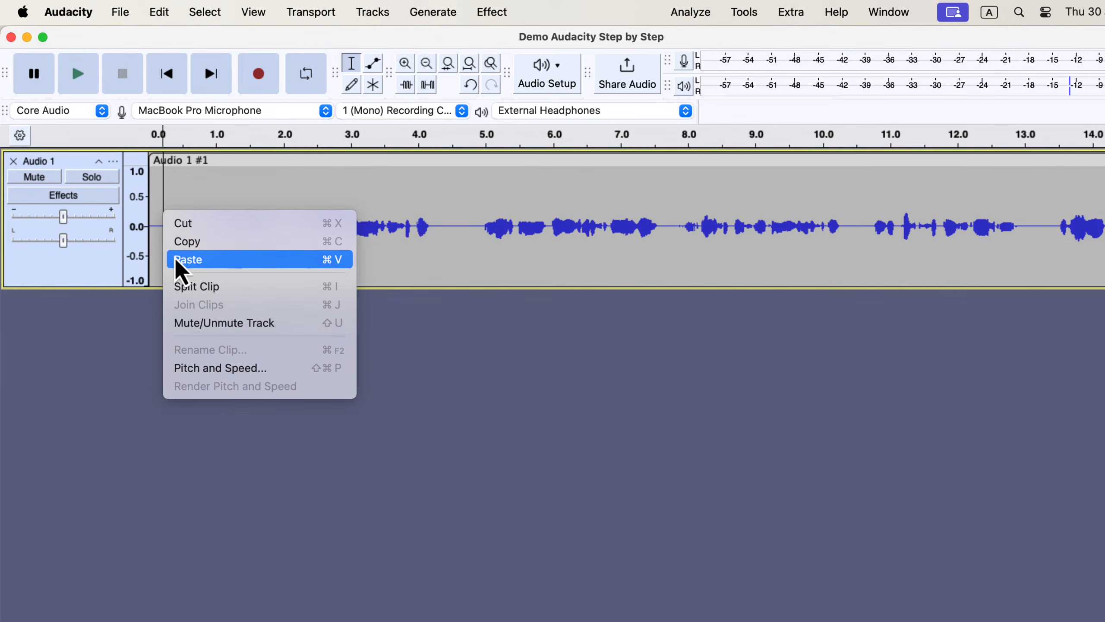
pyautogui.click(268, 260)
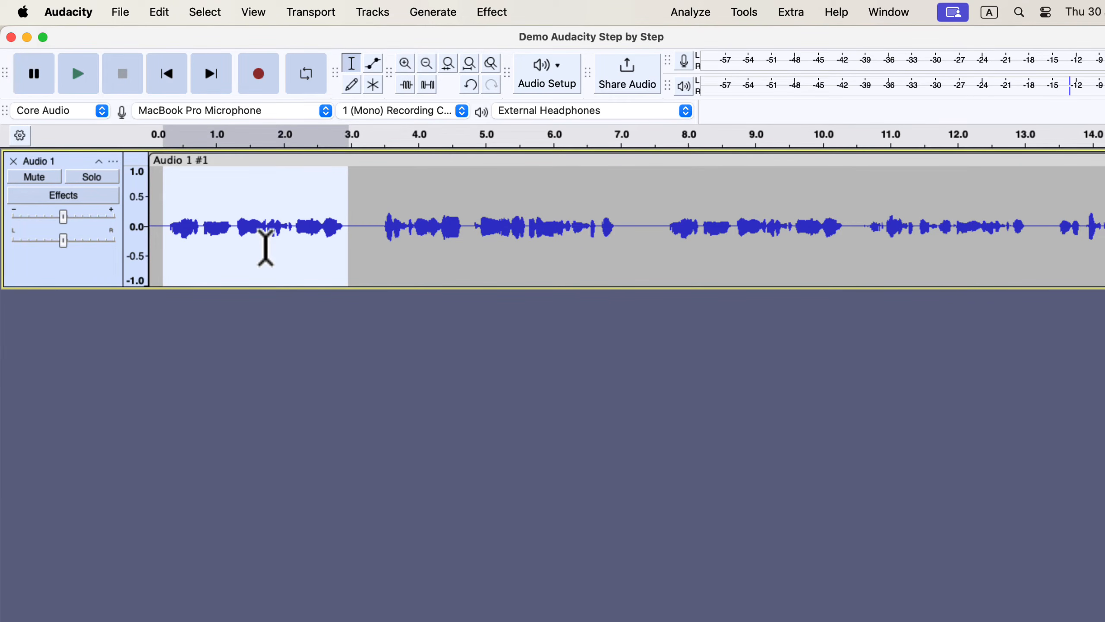
# Step: Search the Shortcuts preferences for "copy" and "paste", and cancel the preferences without changing anything
pyautogui.click(73, 13)
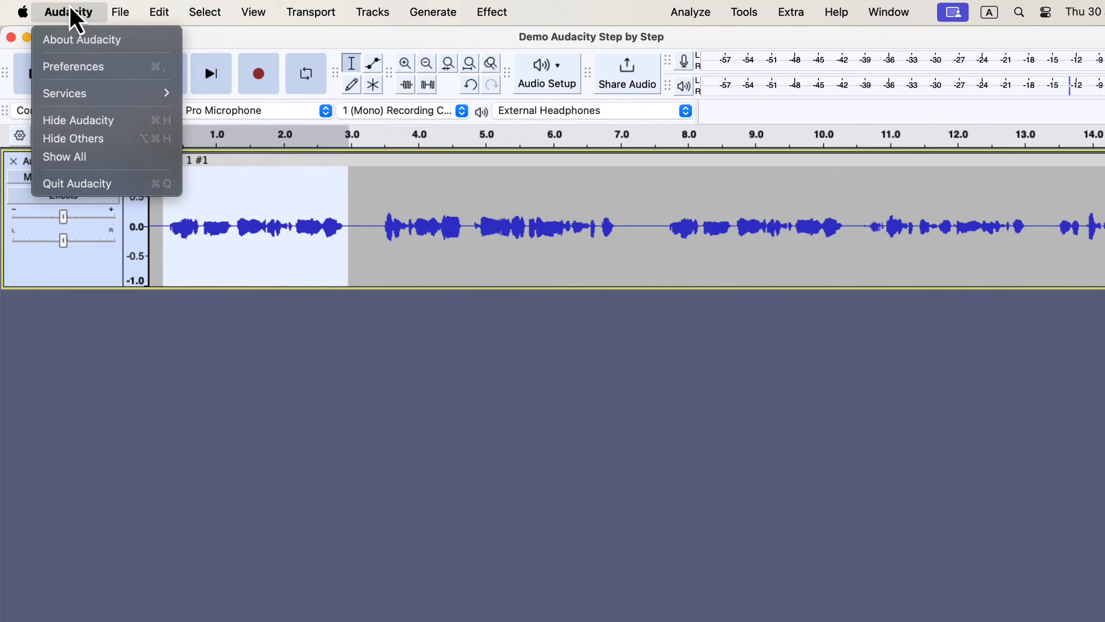
pyautogui.click(72, 67)
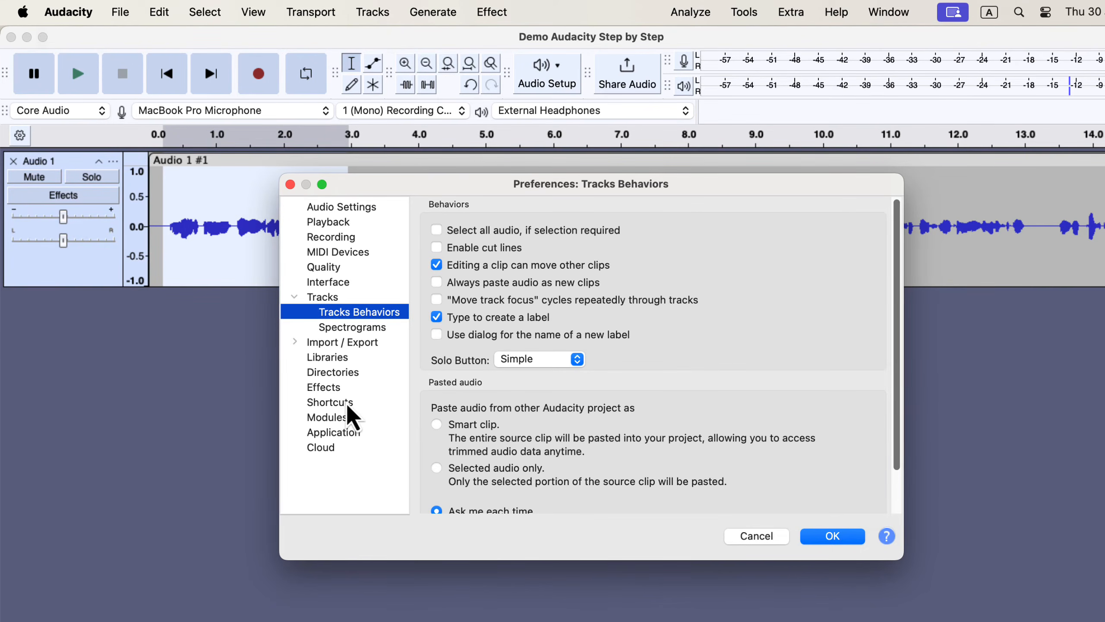
pyautogui.click(347, 403)
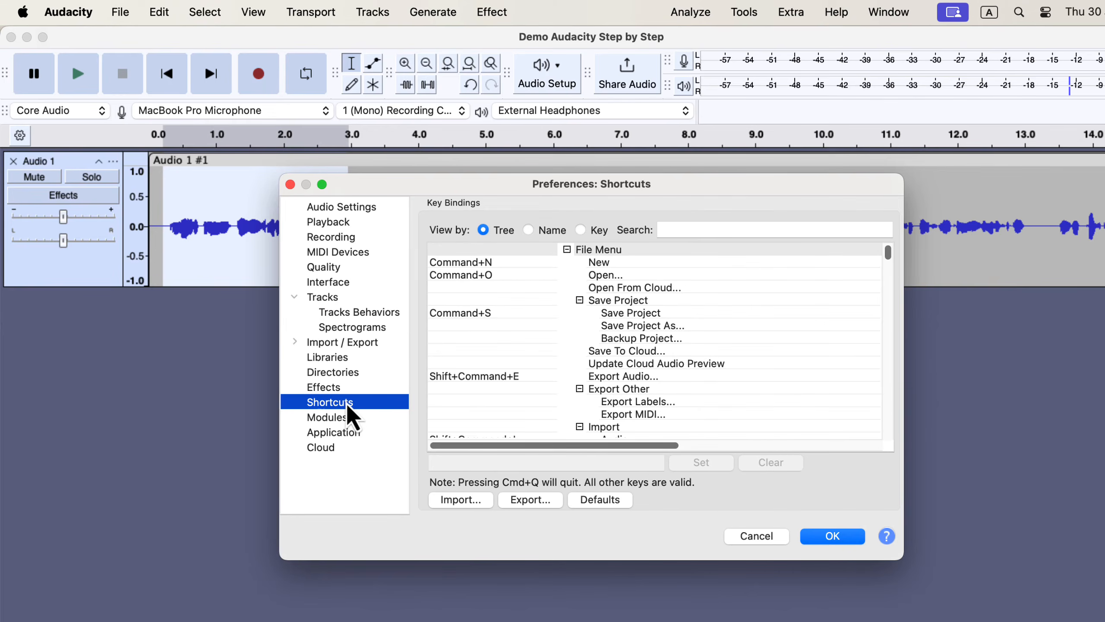
pyautogui.click(687, 227)
pyautogui.write('copy')
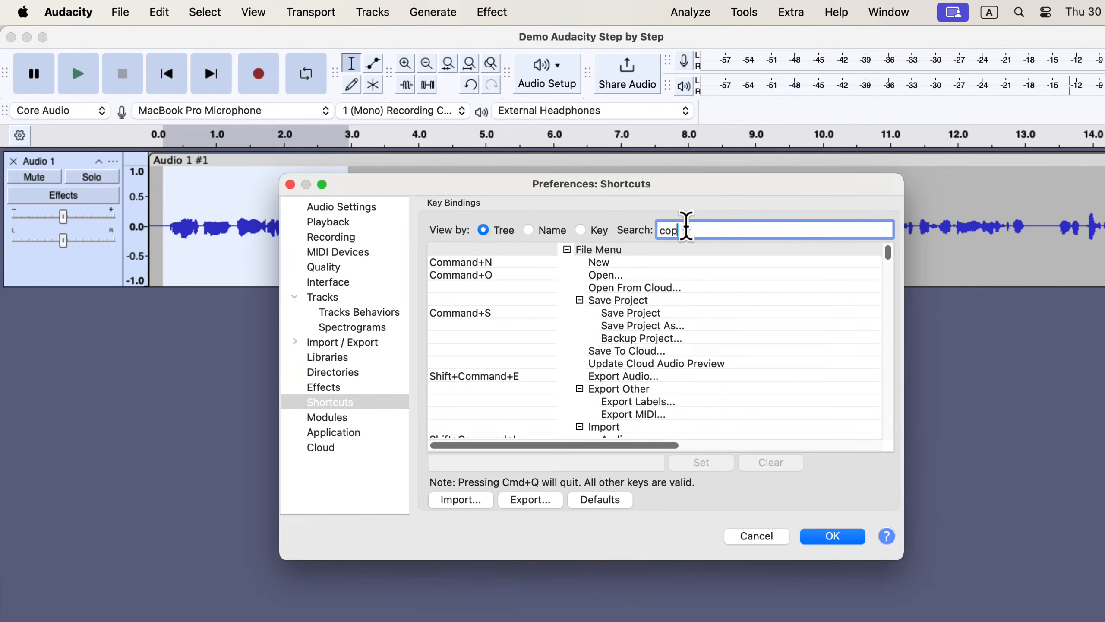
pyautogui.press('BackSpace')
pyautogui.press('BackSpace')
pyautogui.press('BackSpace')
pyautogui.press('BackSpace')
pyautogui.write('paste')
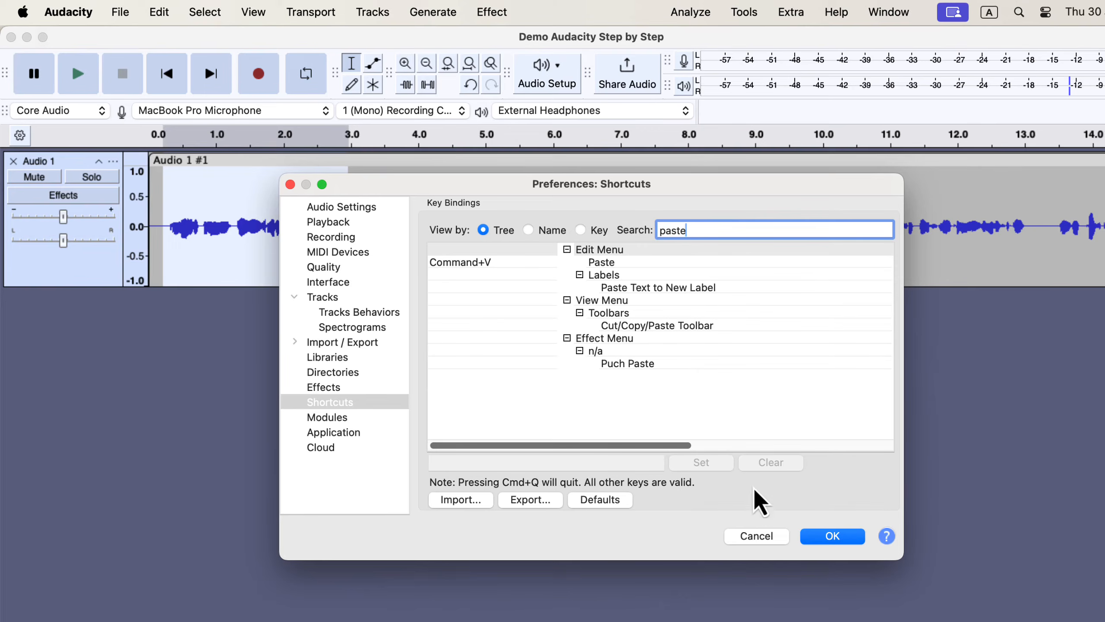
pyautogui.click(762, 540)
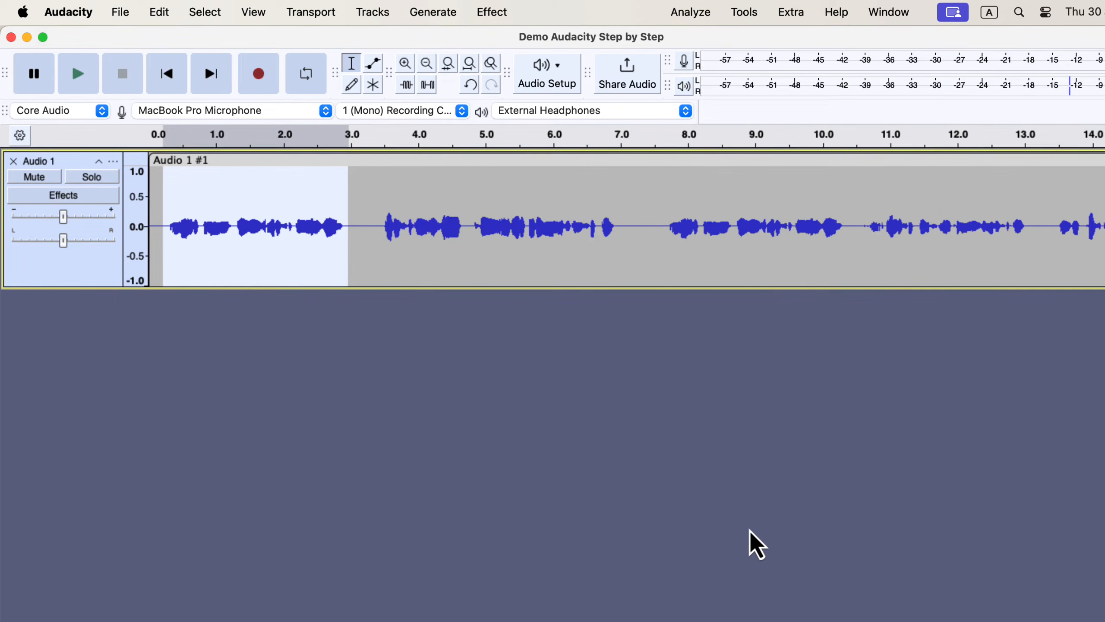
# Step: Paste the copied phrase again at about 7.2 seconds and clear the selection
pyautogui.click(637, 236)
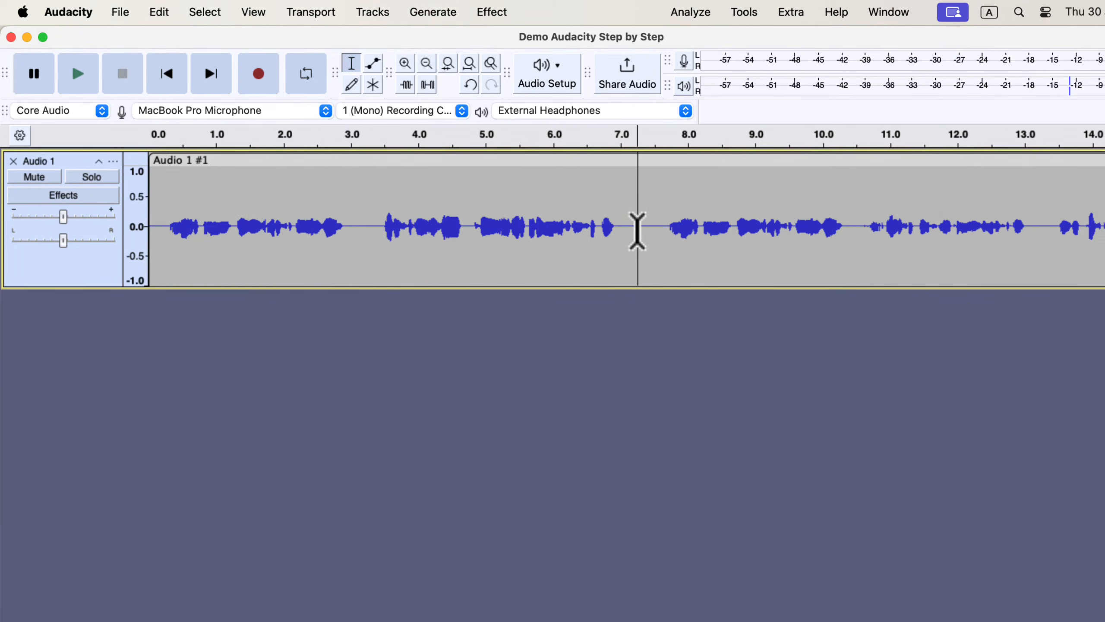
pyautogui.press('super+v')
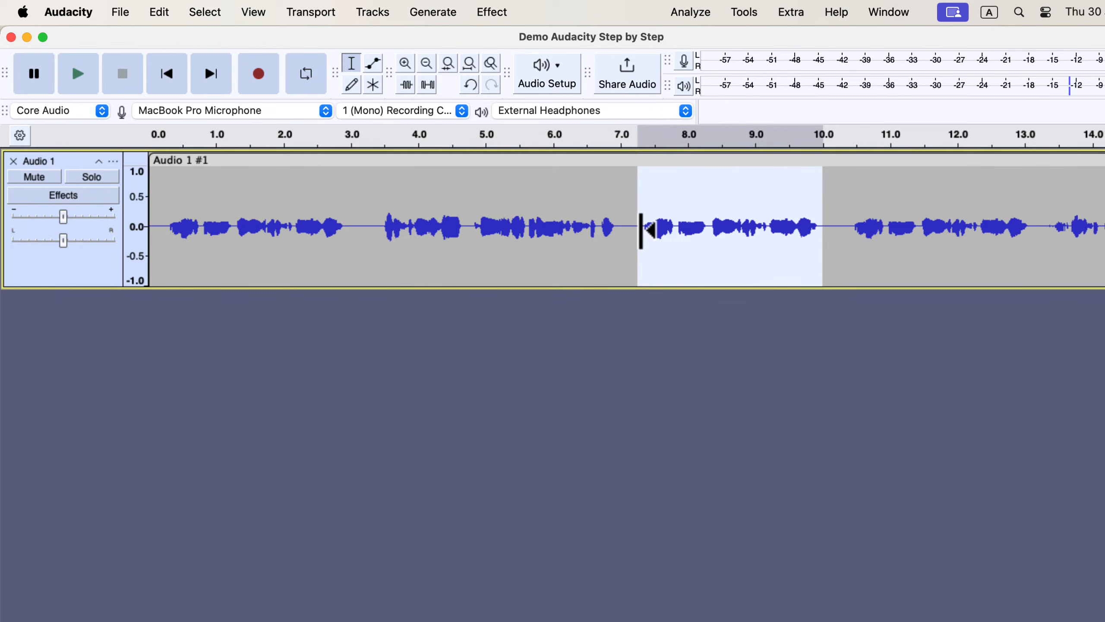
pyautogui.click(617, 250)
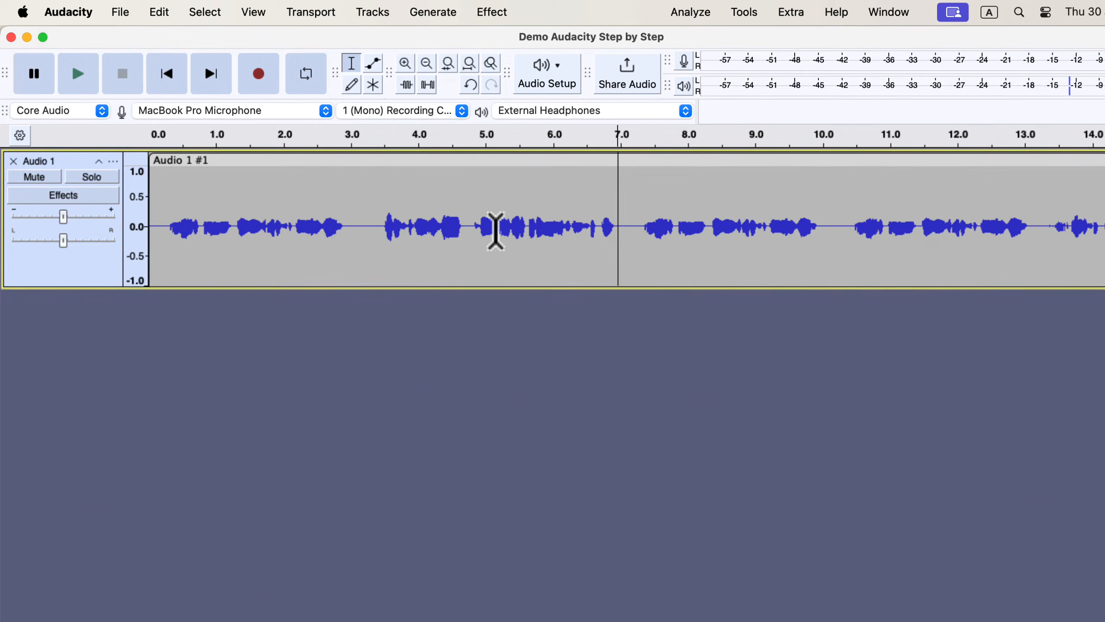
# Step: Enable "Always paste audio as new clips" in the Tracks Behaviors preferences and paste the copied phrase at about 3.1 seconds
pyautogui.click(76, 15)
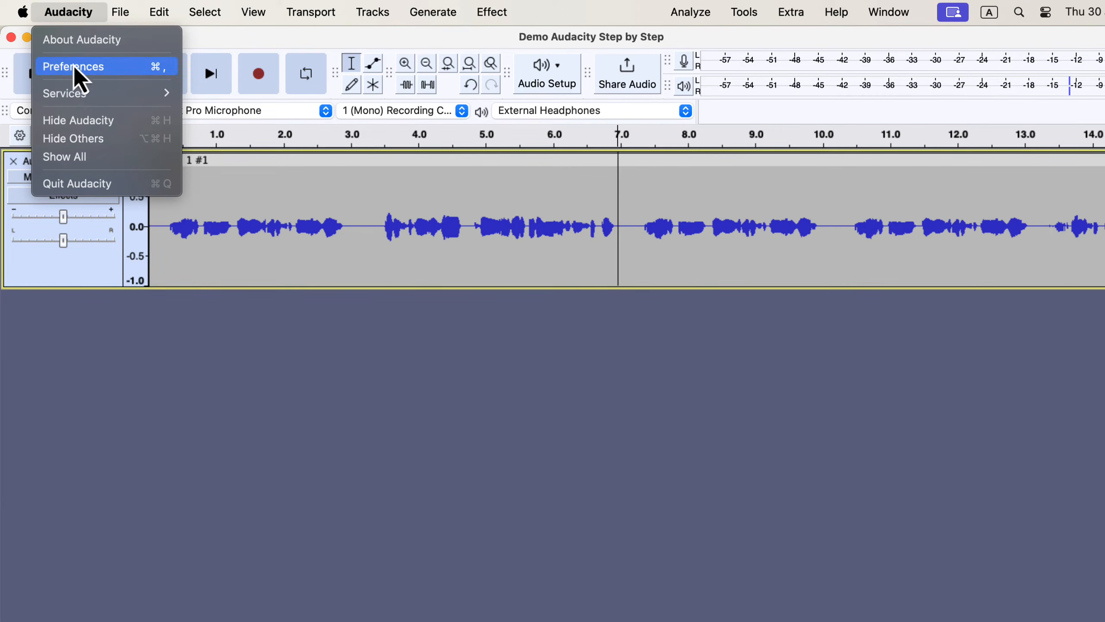
pyautogui.click(130, 69)
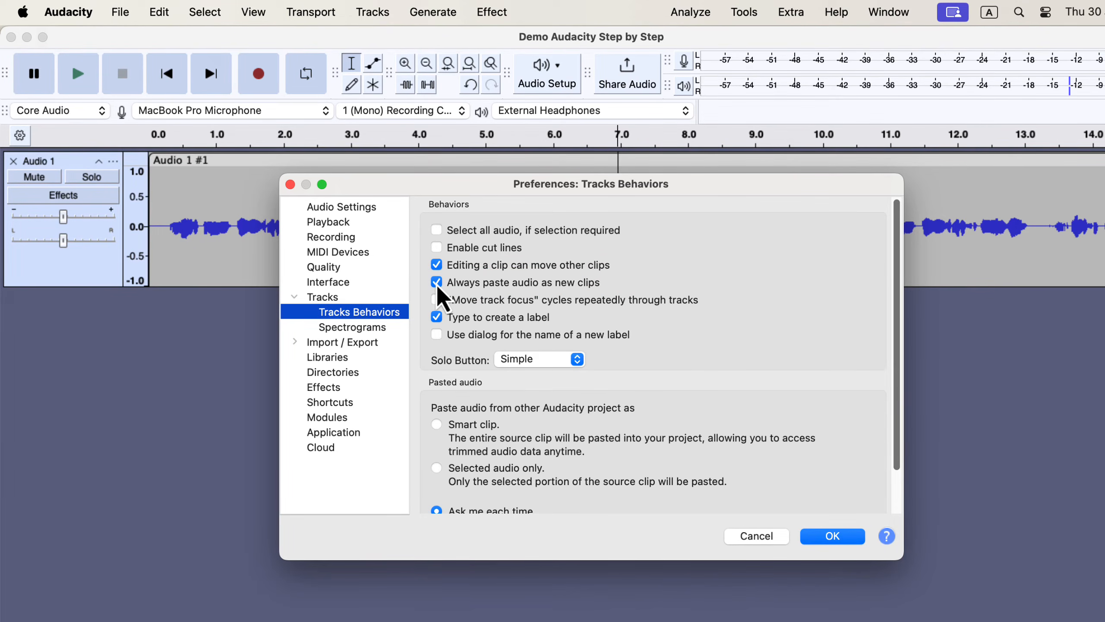
pyautogui.click(824, 537)
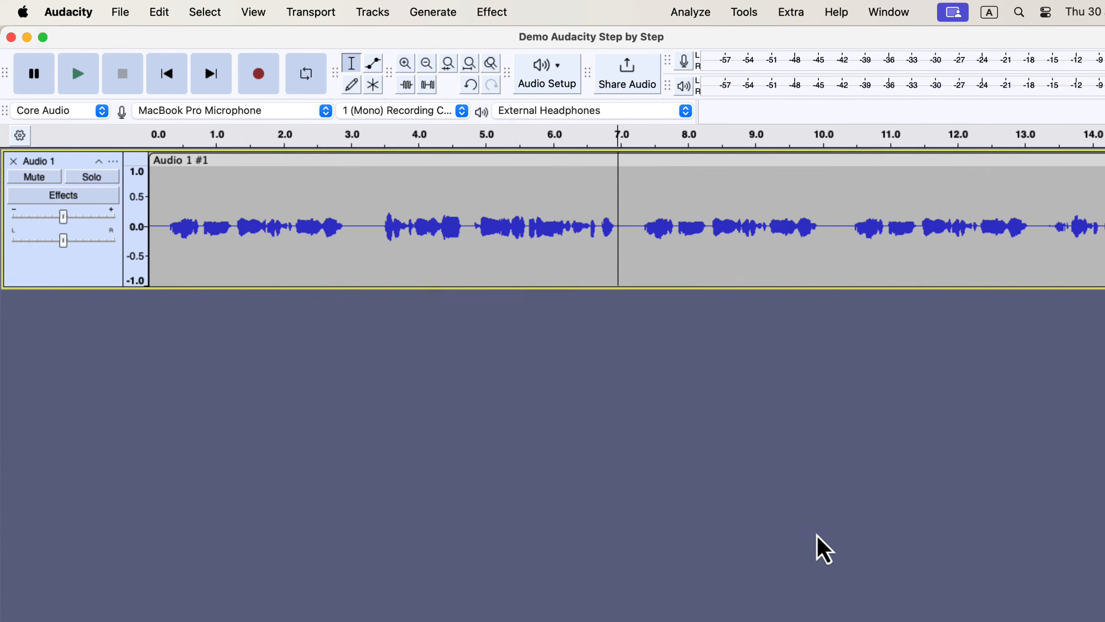
pyautogui.click(357, 222)
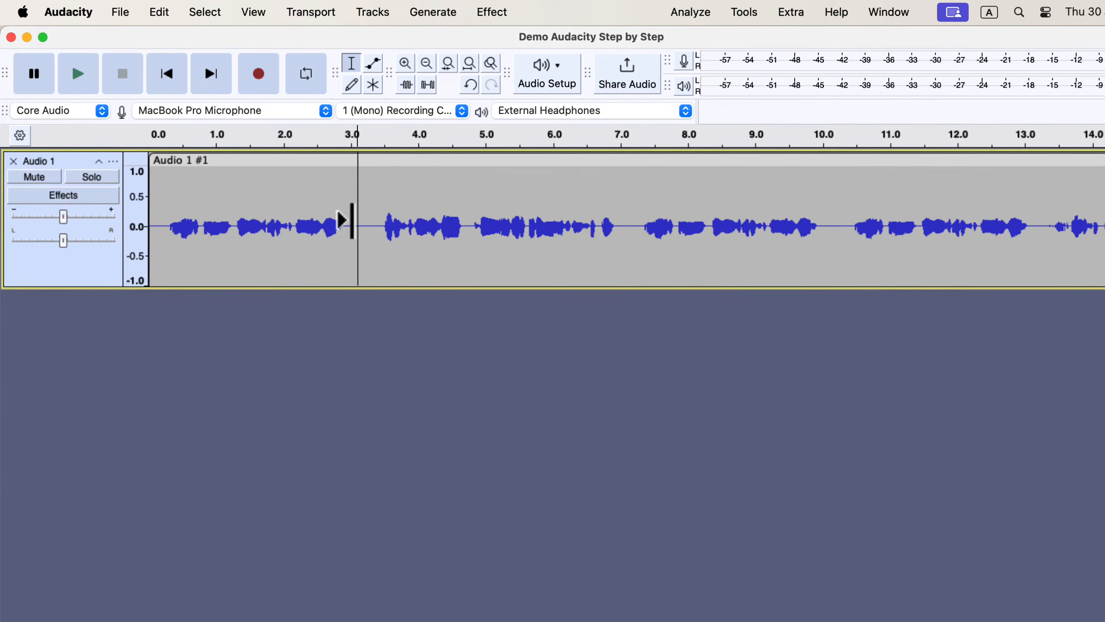
pyautogui.press('super+v')
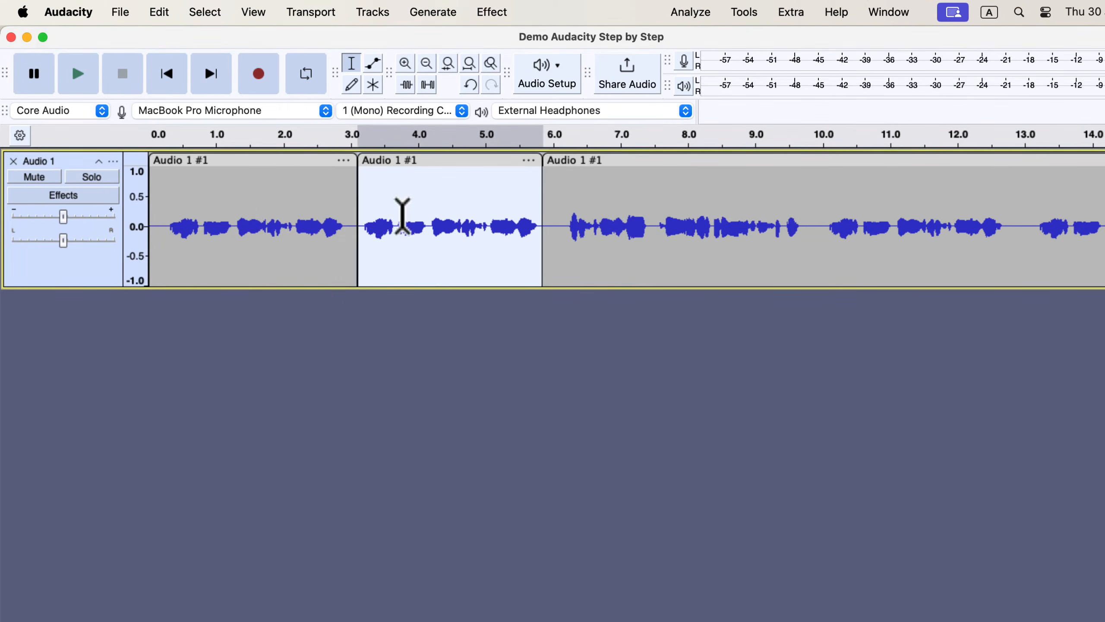
# Step: Space the clips apart, moving the pasted clip to start at about 3.4 seconds and the last clip at about 6.3 seconds
pyautogui.moveTo(605, 160); pyautogui.dragTo(670, 162)
pyautogui.moveTo(456, 161)
pyautogui.mouseDown()
pyautogui.moveTo(518, 165)
pyautogui.moveTo(474, 163)
pyautogui.mouseUp()
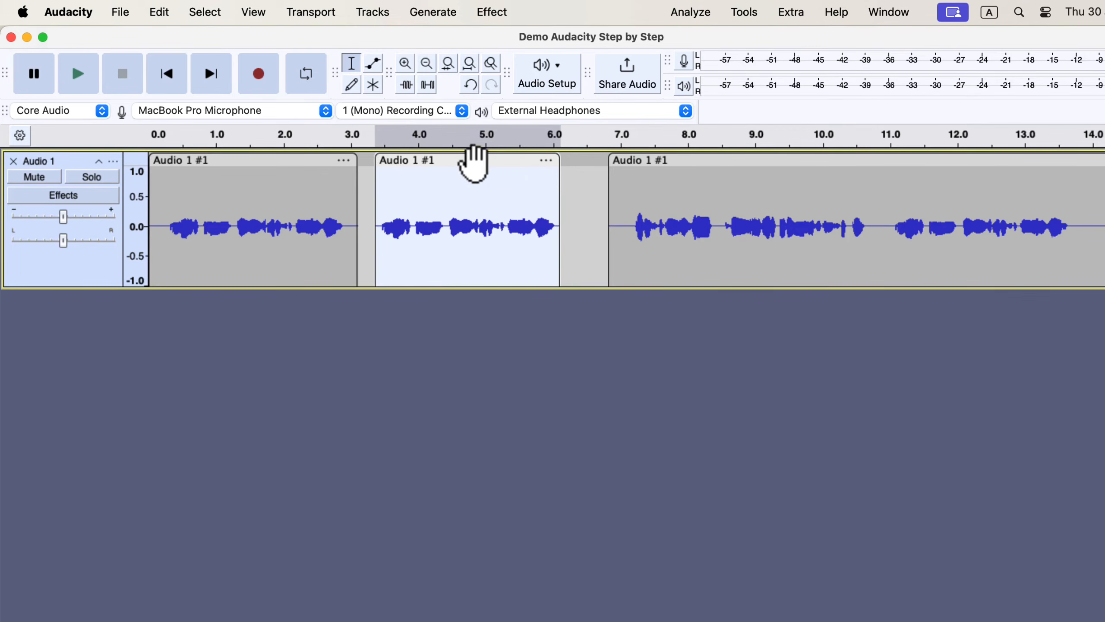
pyautogui.moveTo(657, 163); pyautogui.dragTo(614, 167)
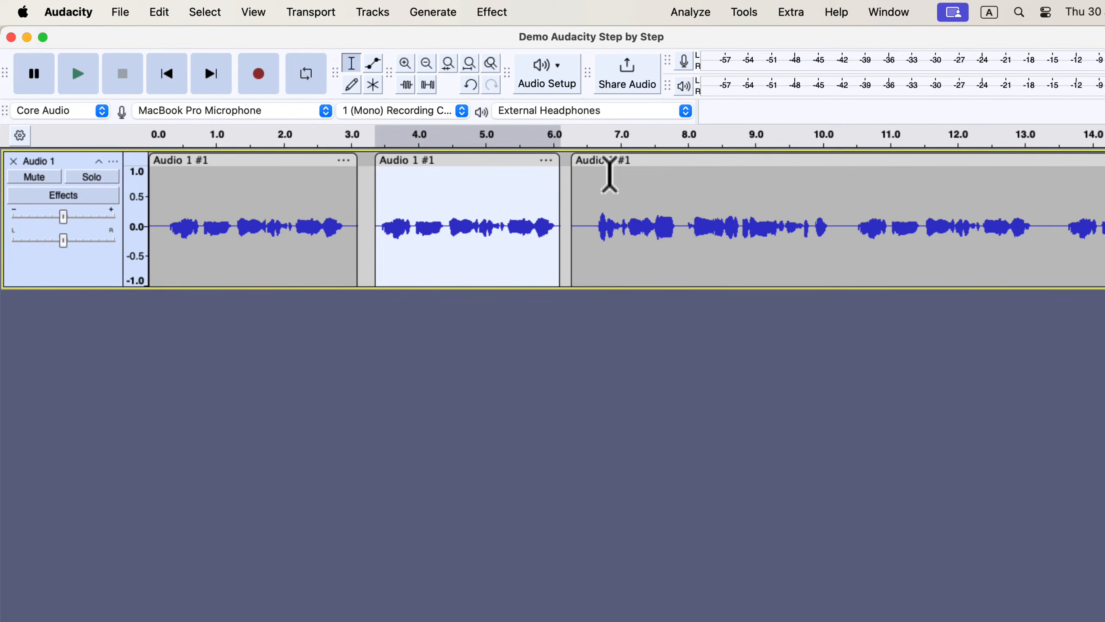
# Step: Extend the first clip's end to about 3.3 seconds and adjust the middle clip's edges to about 3.7 and 6.2 seconds
pyautogui.moveTo(559, 194)
pyautogui.mouseDown()
pyautogui.moveTo(476, 194)
pyautogui.moveTo(565, 195)
pyautogui.mouseUp()
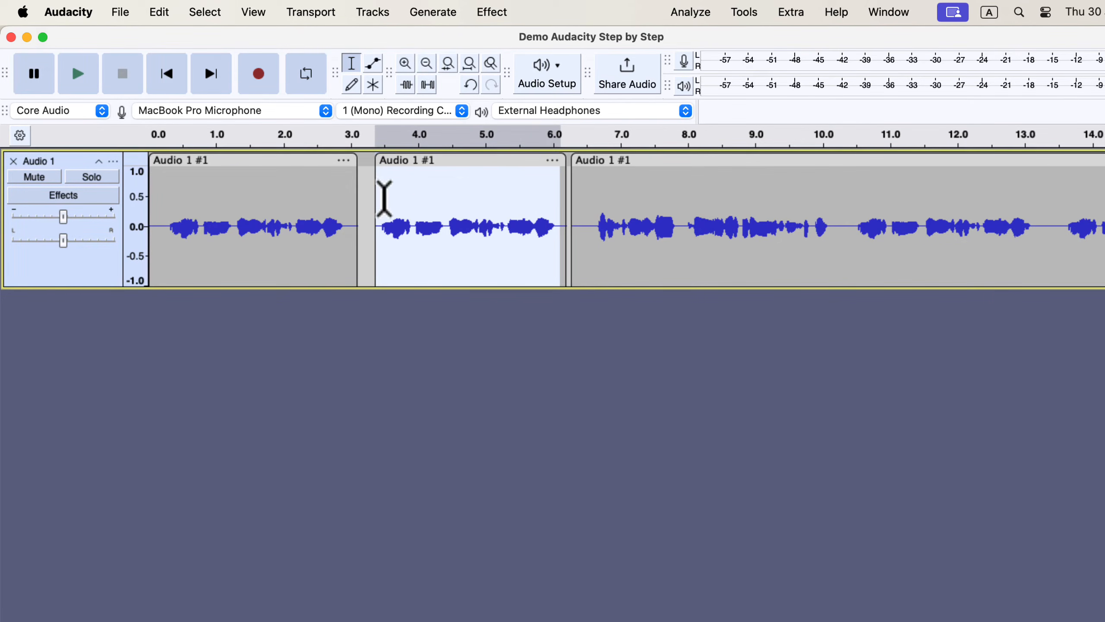
pyautogui.moveTo(370, 196)
pyautogui.mouseDown()
pyautogui.moveTo(476, 198)
pyautogui.moveTo(274, 193)
pyautogui.moveTo(369, 193)
pyautogui.mouseUp()
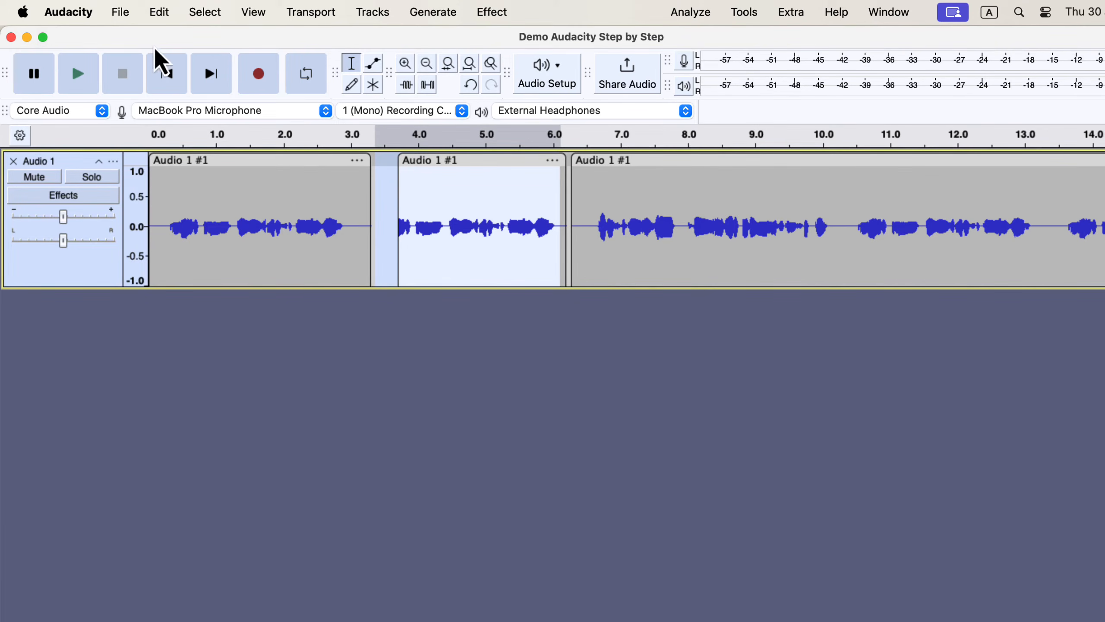
# Step: Disable "Editing a clip can move other clips" in the Tracks Behaviors preferences
pyautogui.click(86, 19)
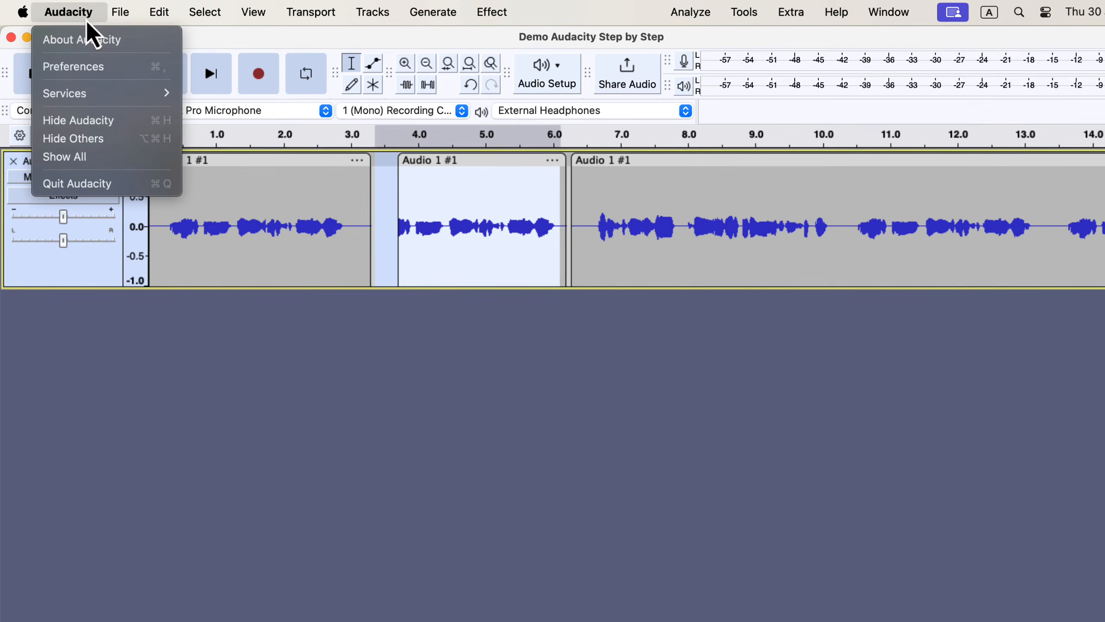
pyautogui.click(87, 69)
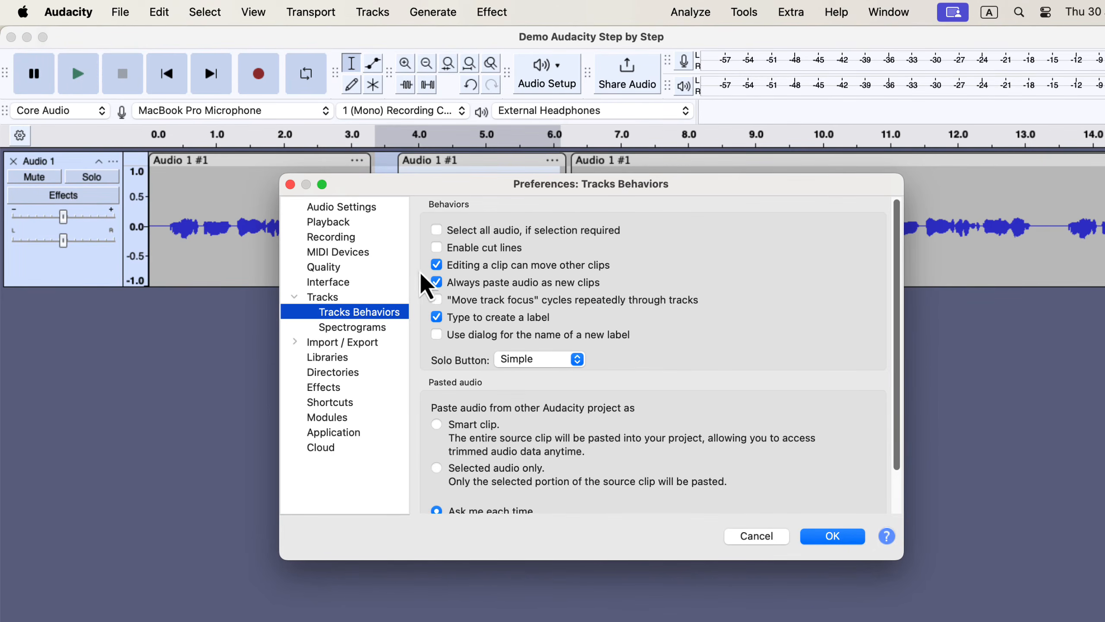
pyautogui.click(437, 264)
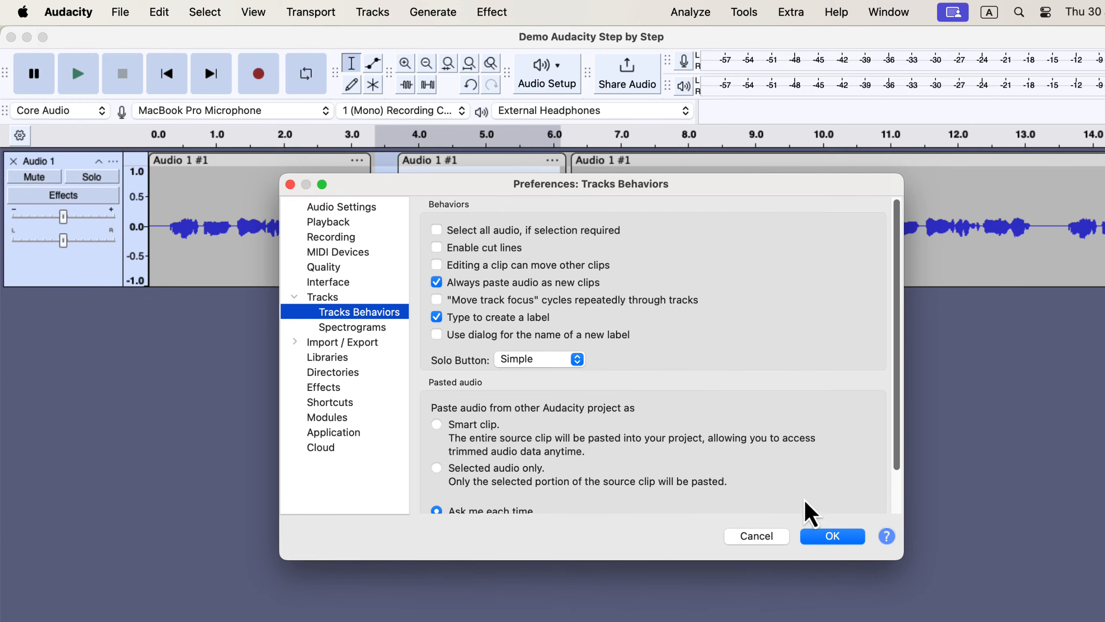
pyautogui.click(834, 538)
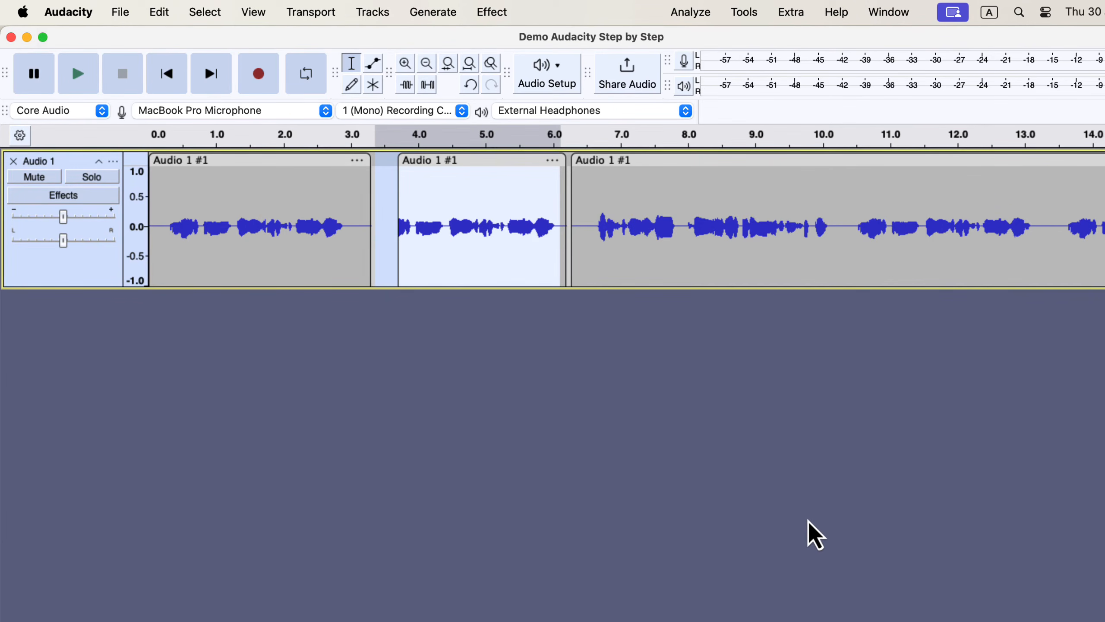
# Step: Try to paste the copied phrase inside the first clip at about 3.0 seconds
pyautogui.click(352, 232)
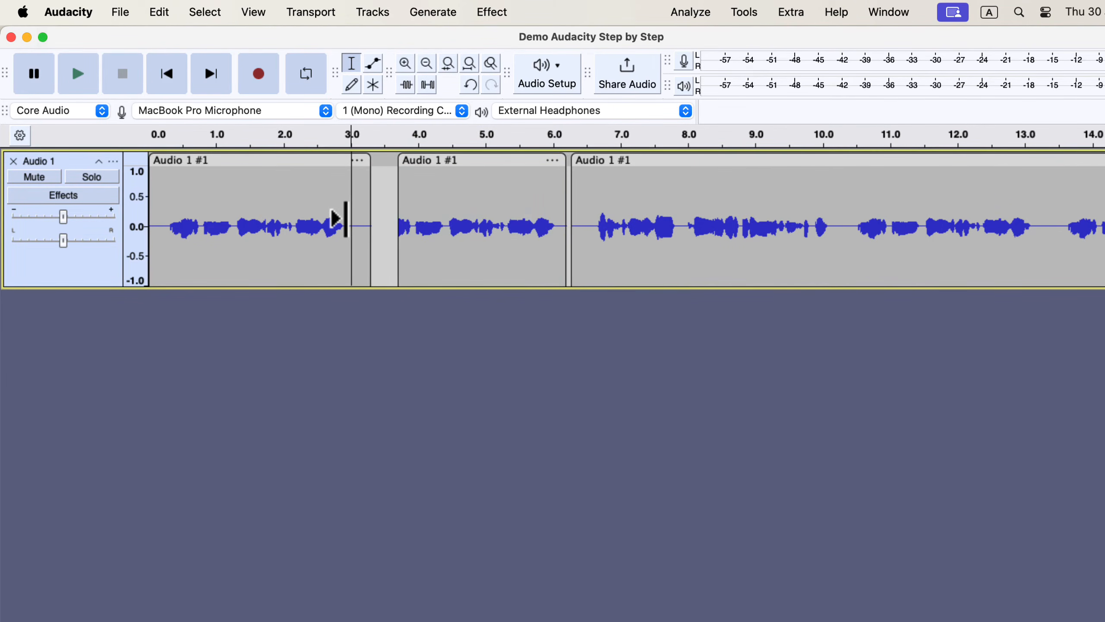
pyautogui.press('super+v')
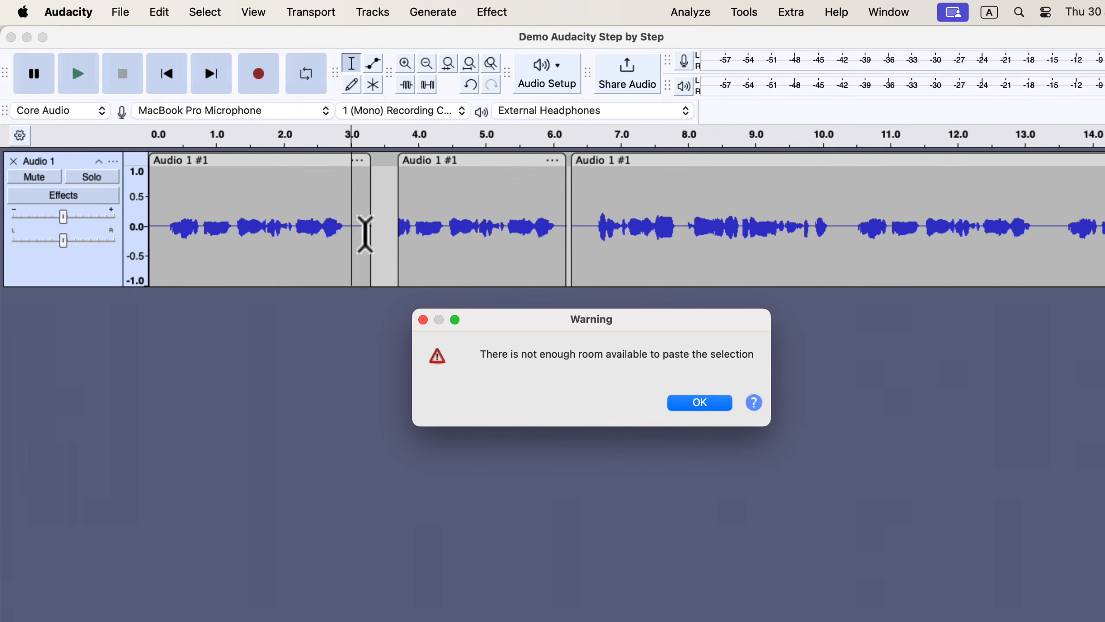
pyautogui.click(687, 404)
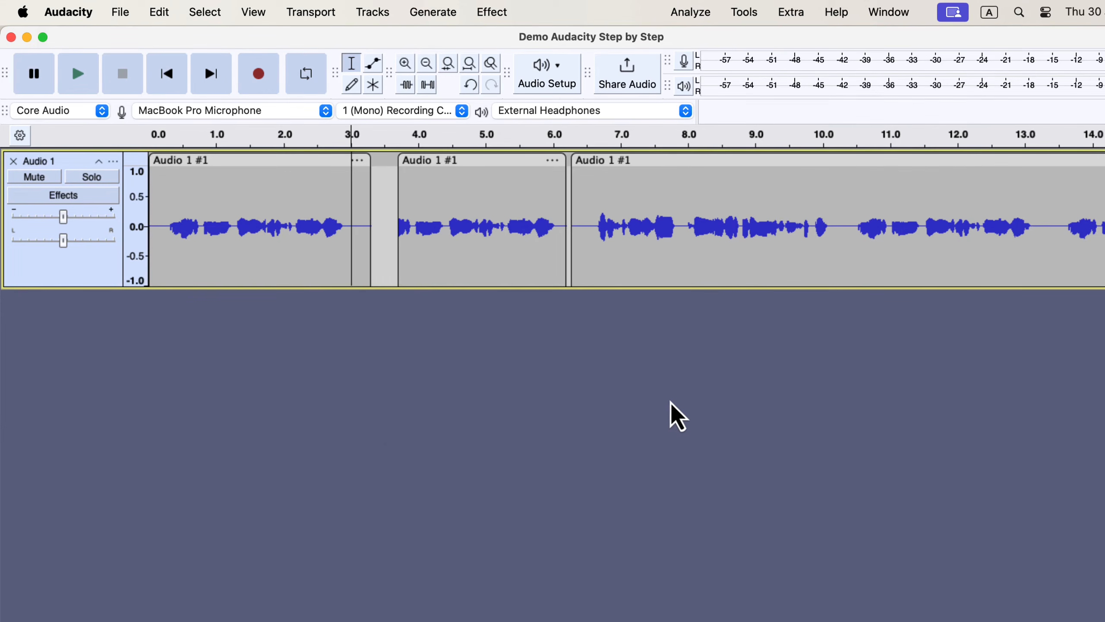
# Step: Enable "Editing a clip can move other clips" and disable "Always paste audio as new clips" in the Tracks Behaviors preferences
pyautogui.click(86, 16)
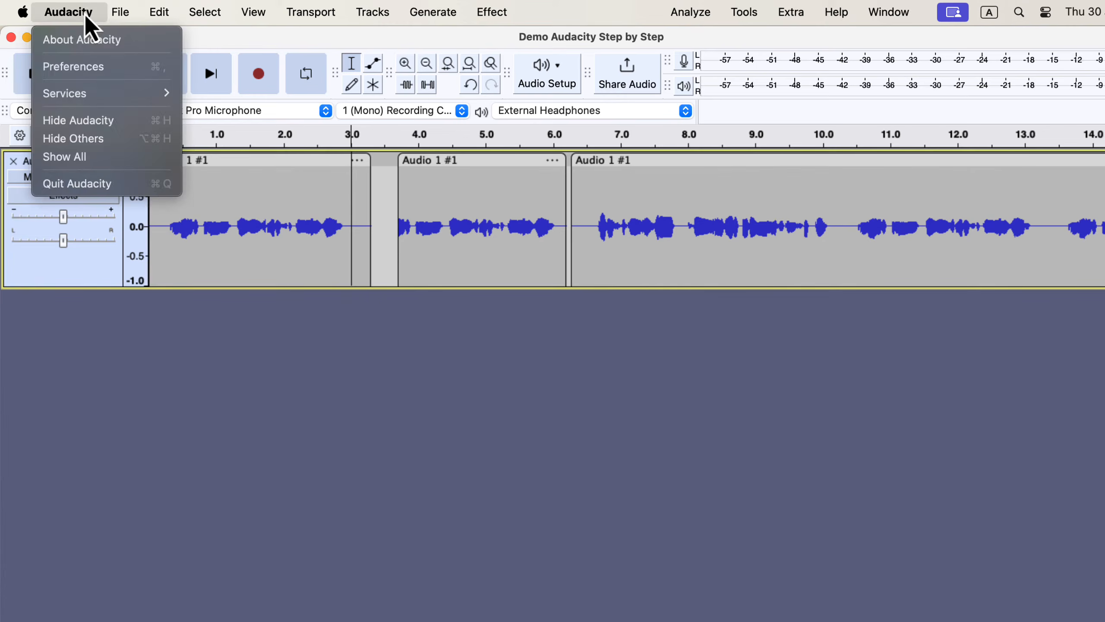
pyautogui.click(88, 73)
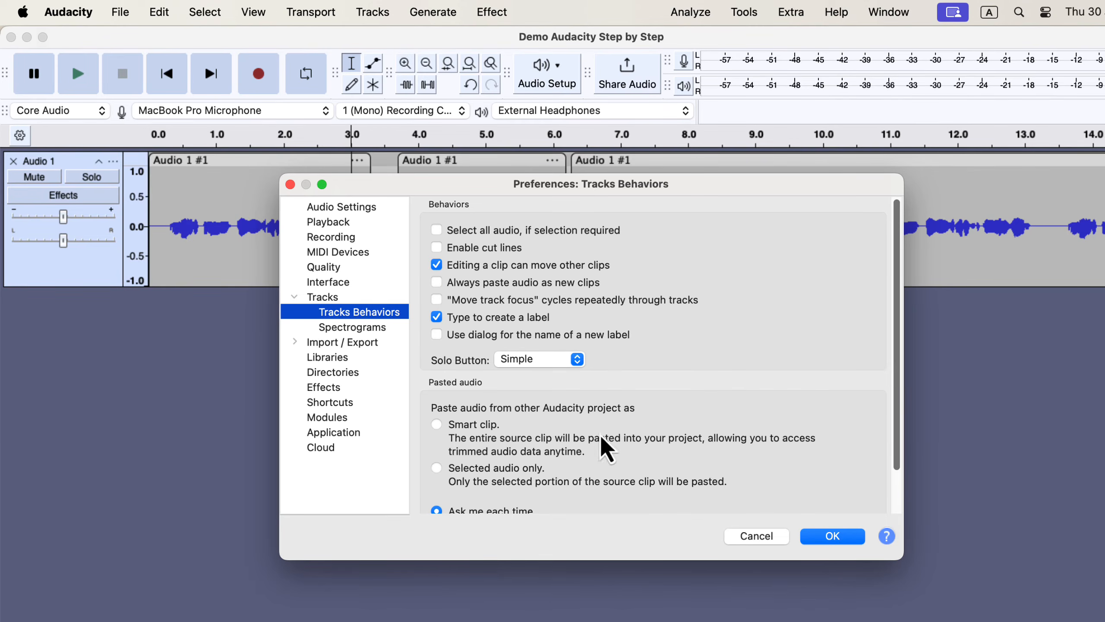
pyautogui.click(813, 536)
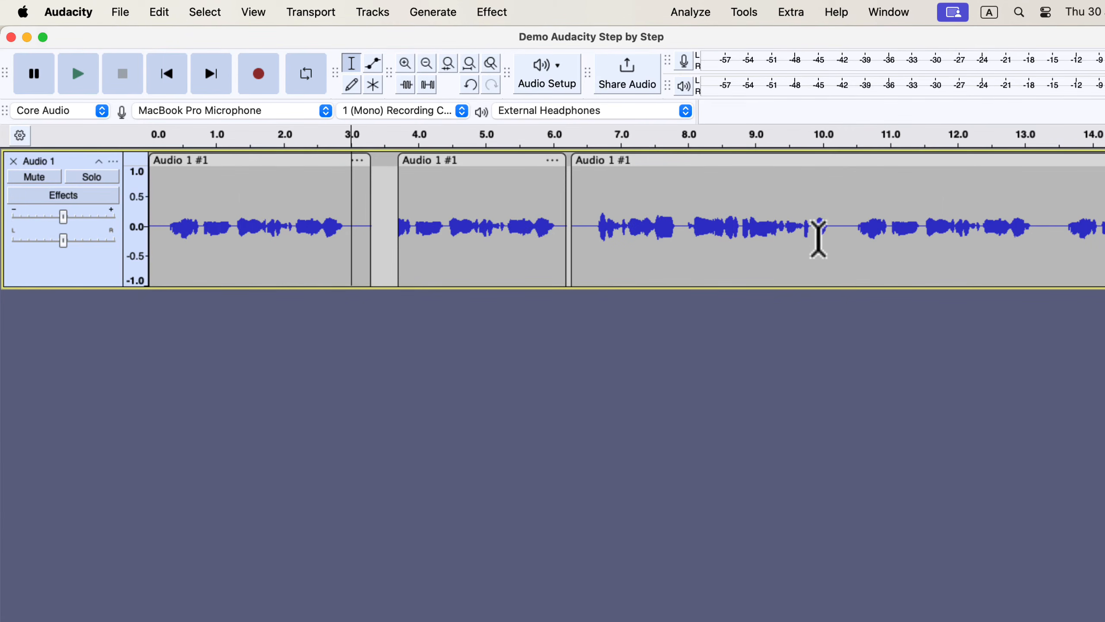
# Step: Paste the copied phrase into the last clip at about 10.2 seconds and clear the selection
pyautogui.click(834, 206)
pyautogui.press('super+v')
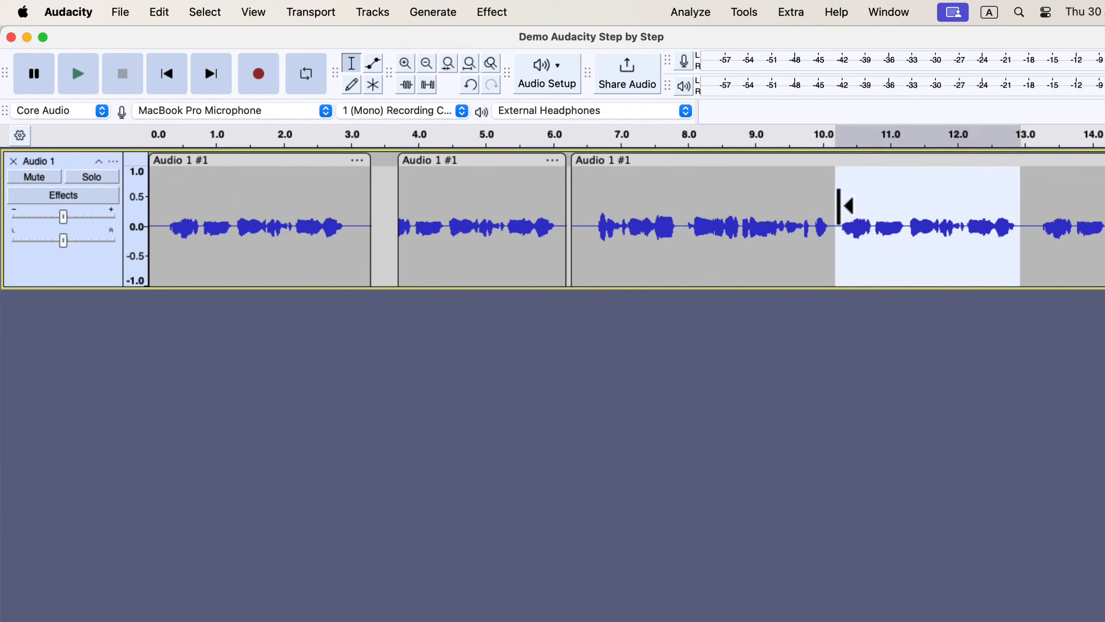
pyautogui.click(816, 218)
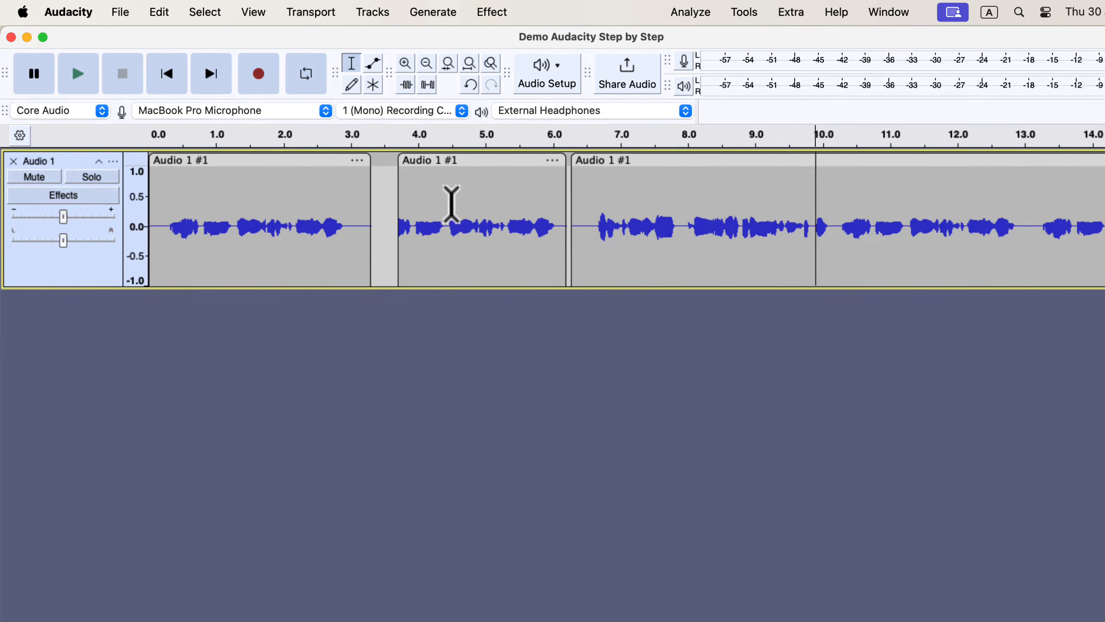
# Step: Undo the last paste and the last two clip trims
pyautogui.click(157, 12)
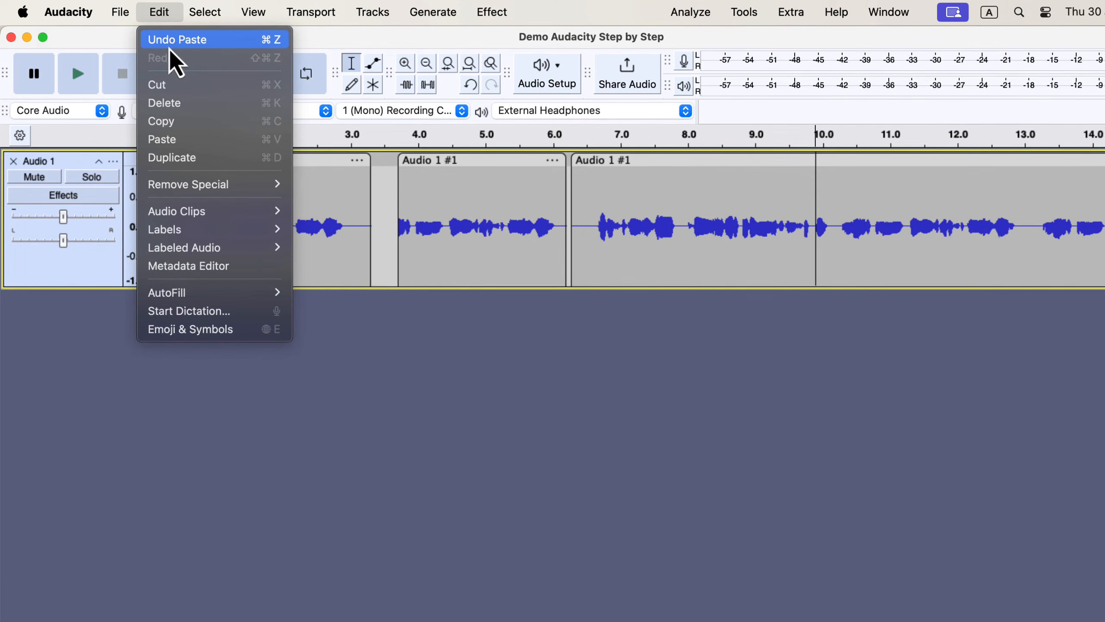
pyautogui.click(240, 43)
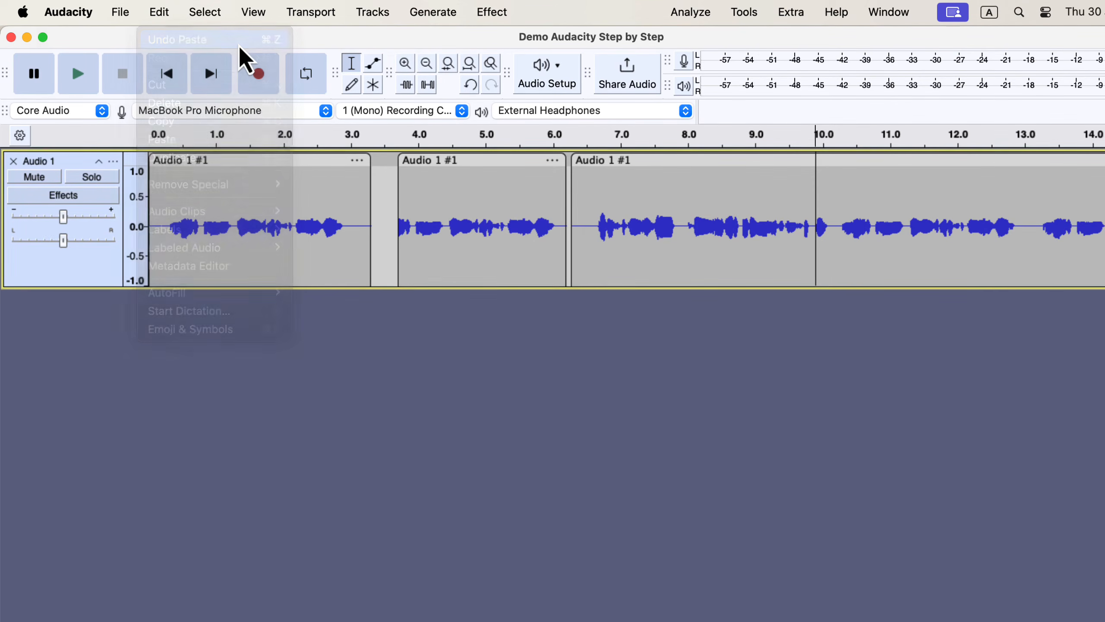
pyautogui.click(159, 12)
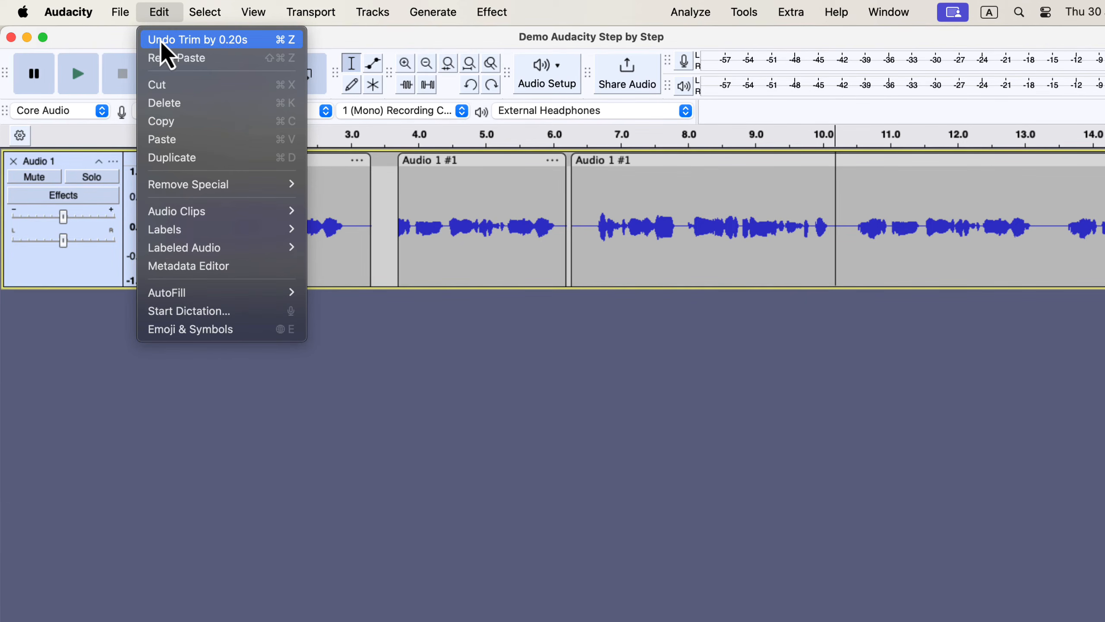
pyautogui.click(252, 41)
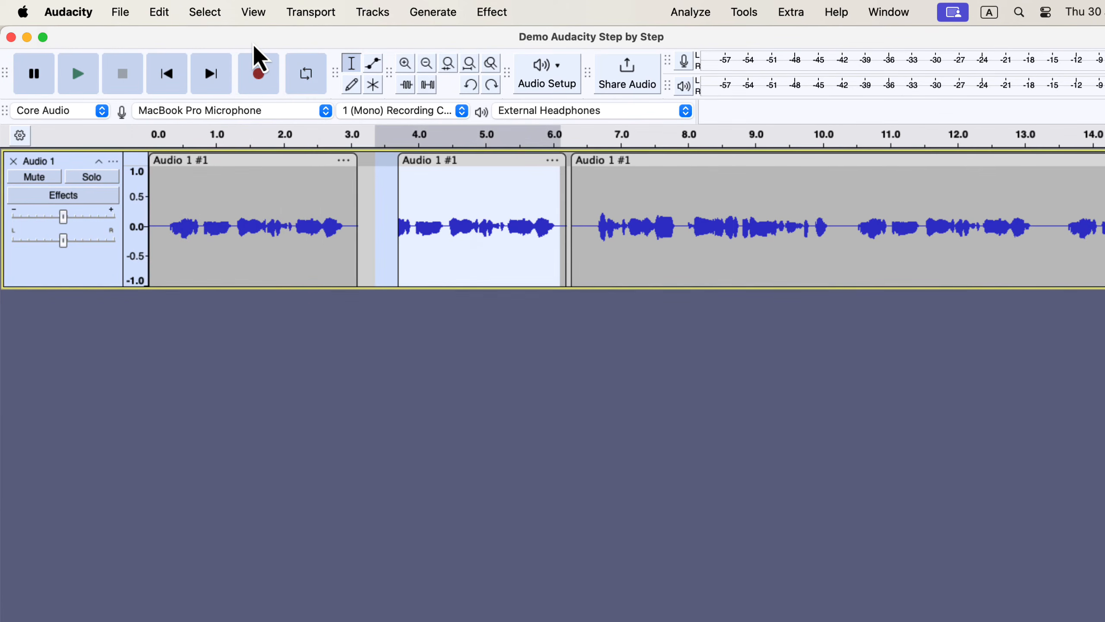
pyautogui.click(159, 13)
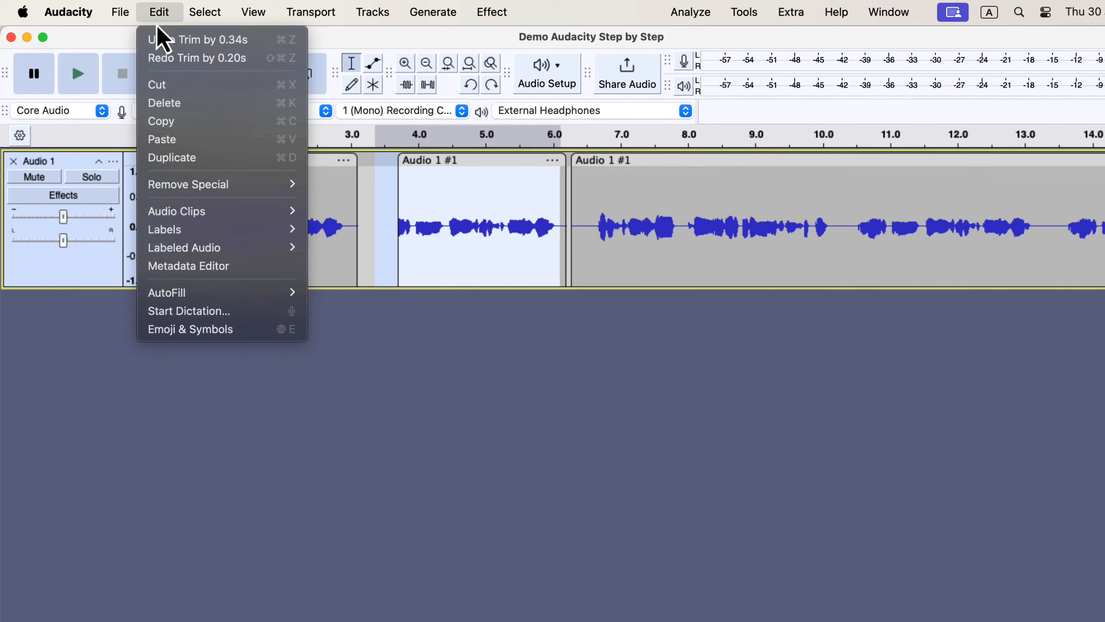
pyautogui.click(165, 41)
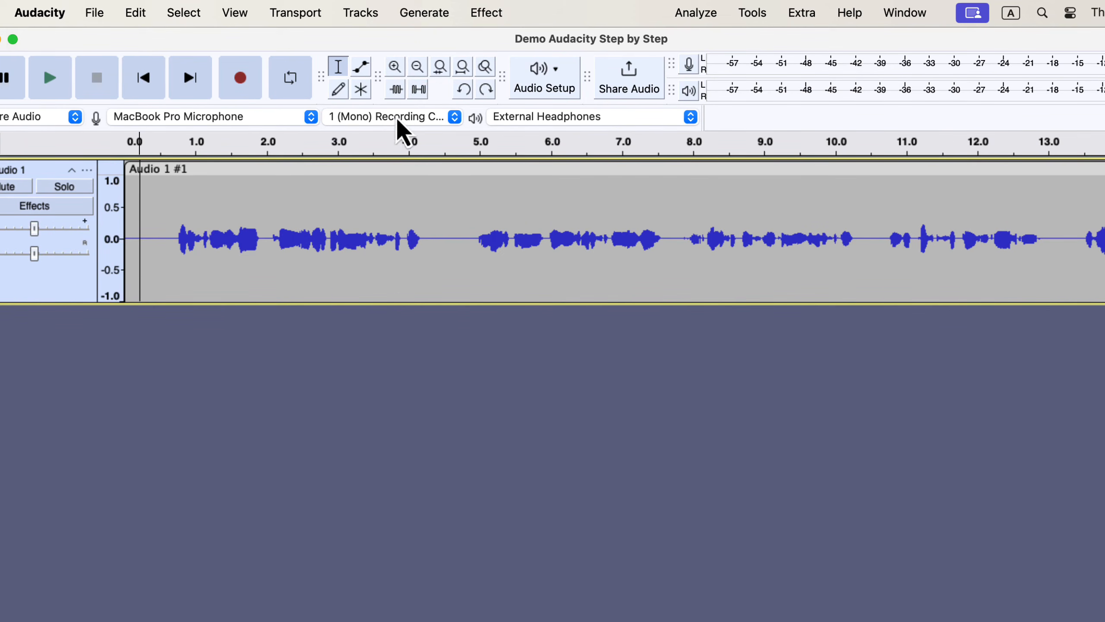
# Step: Zoom in on the waveform by several levels and zoom back out to the earlier time scale
pyautogui.click(395, 66)
pyautogui.click(395, 66)
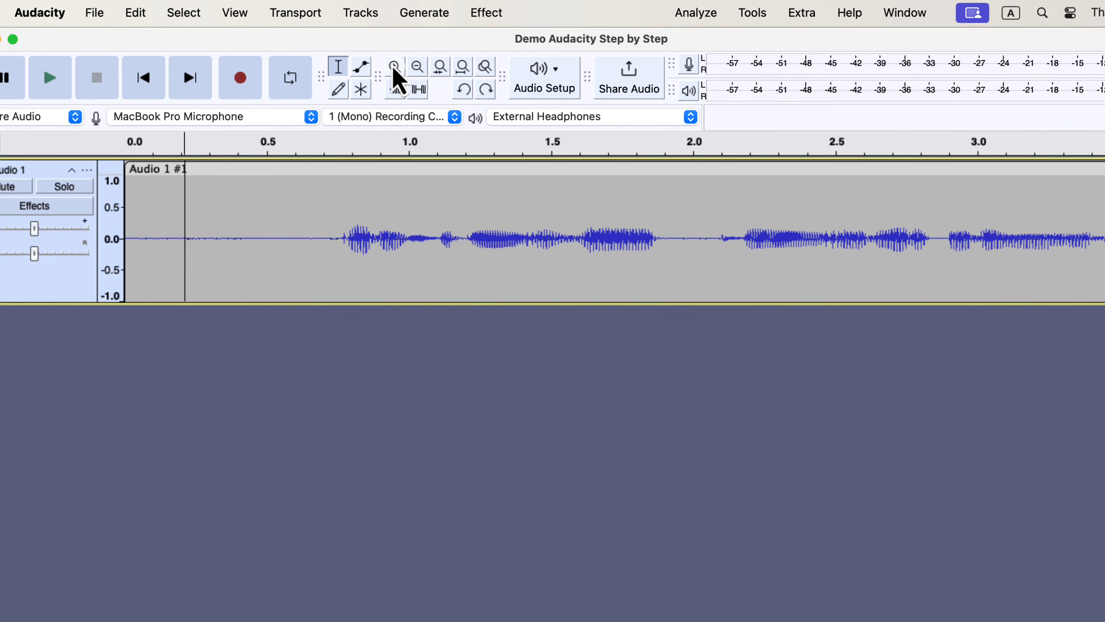
pyautogui.click(395, 67)
pyautogui.click(395, 66)
pyautogui.click(395, 66)
pyautogui.click(418, 67)
pyautogui.click(418, 68)
pyautogui.click(418, 67)
pyautogui.click(418, 68)
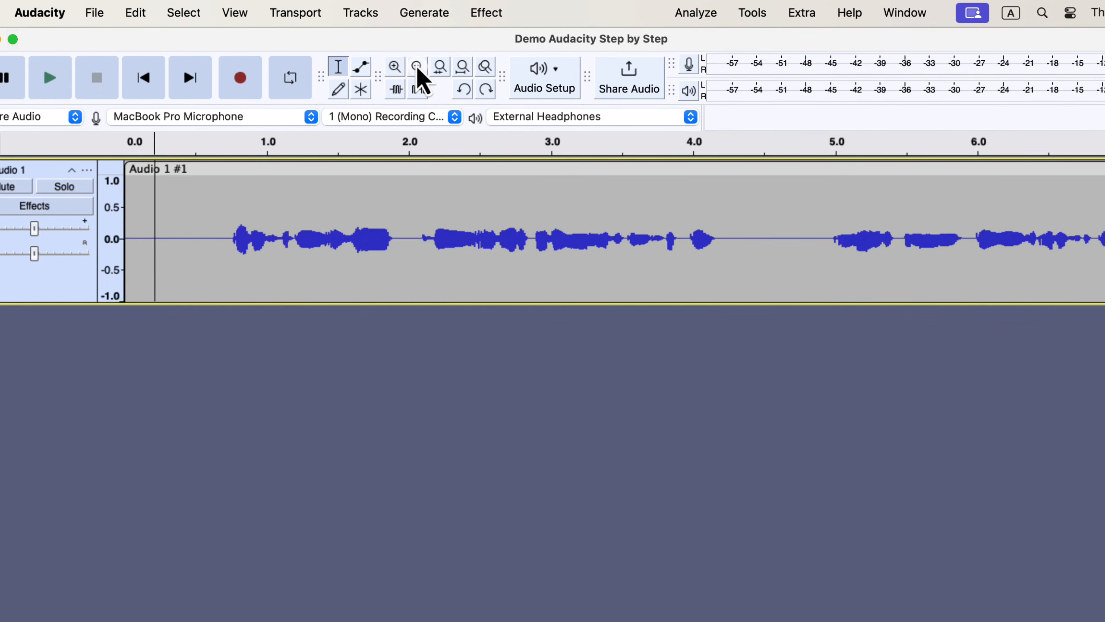
pyautogui.click(418, 67)
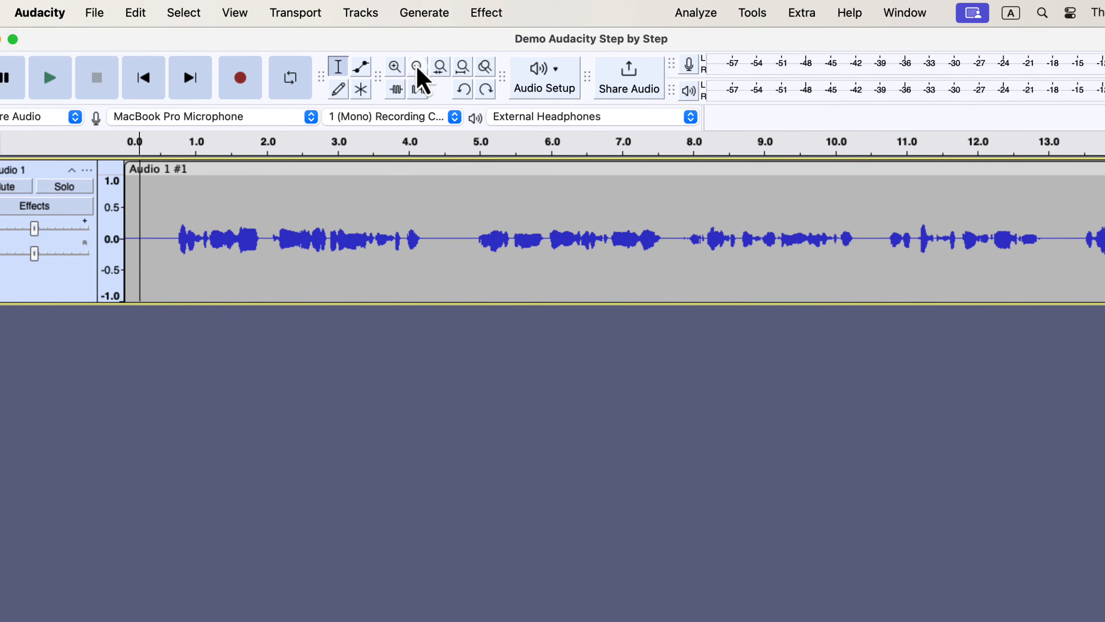
# Step: Try Zoom to Selection with no audio selected and fit the whole project to the window width
pyautogui.click(443, 70)
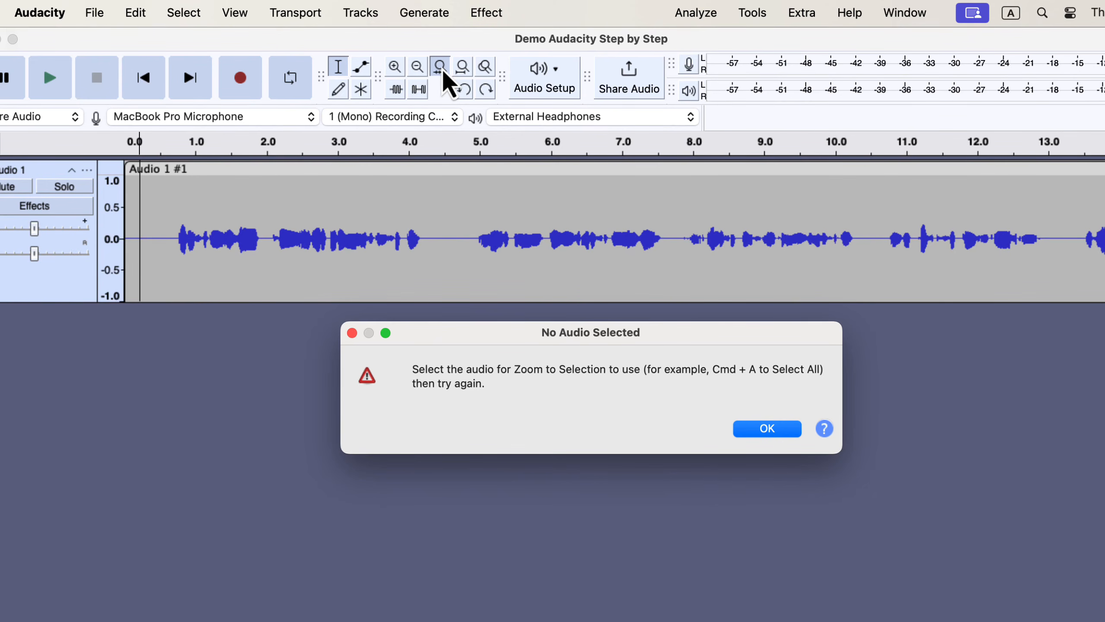
pyautogui.click(757, 429)
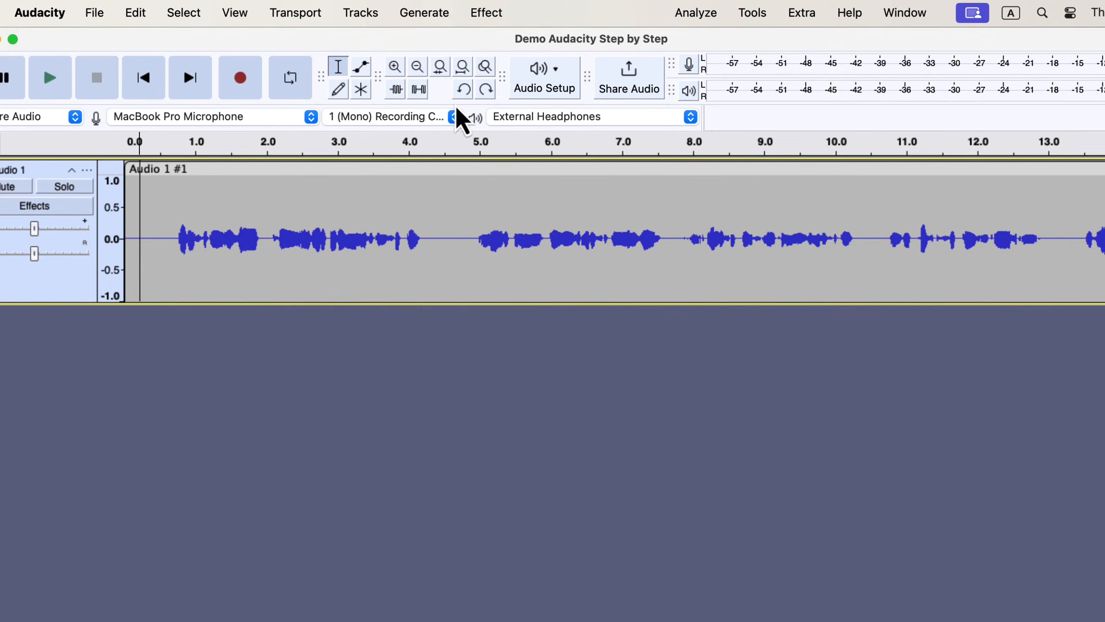
pyautogui.click(459, 73)
pyautogui.click(446, 73)
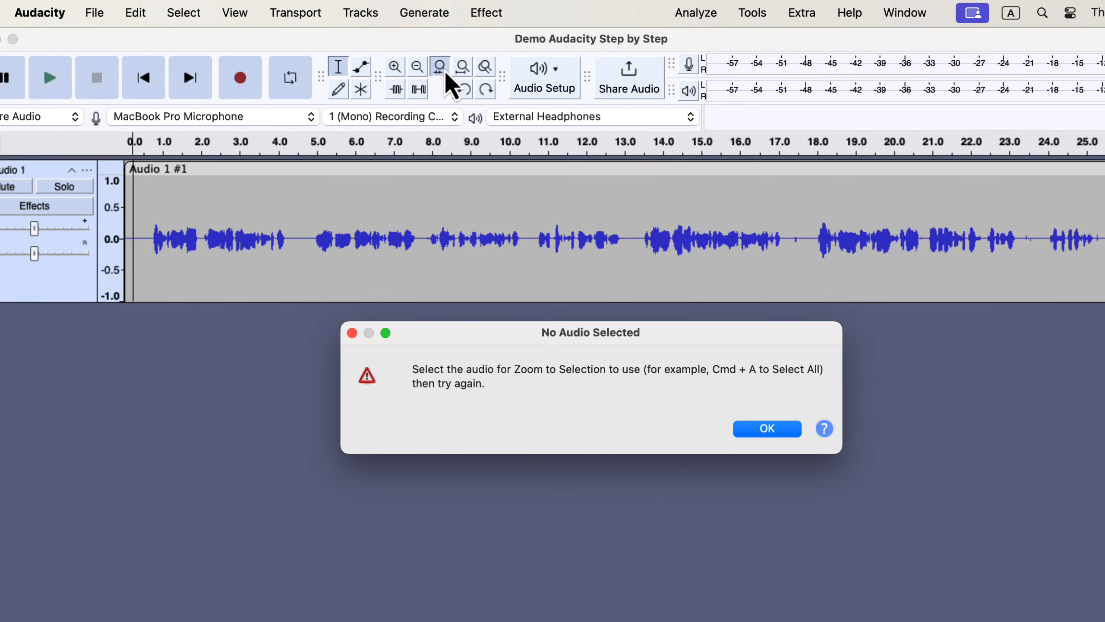
pyautogui.click(762, 433)
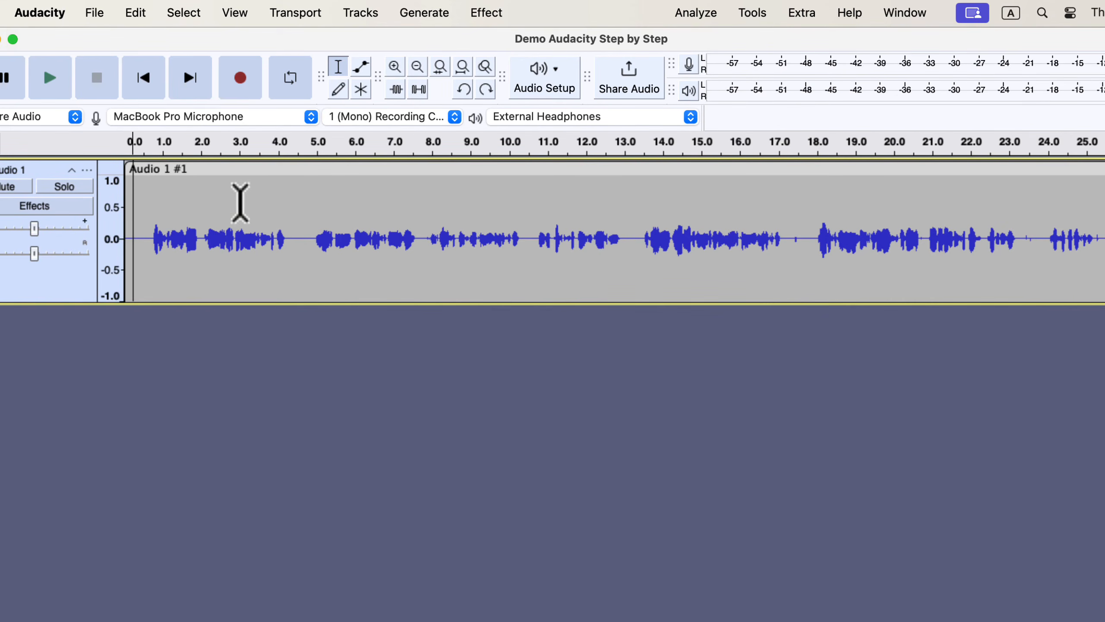
# Step: Select the audio from about 4.3 to 13.1 seconds, zoom to that selection and fit the whole project back in view
pyautogui.moveTo(289, 220); pyautogui.dragTo(629, 236)
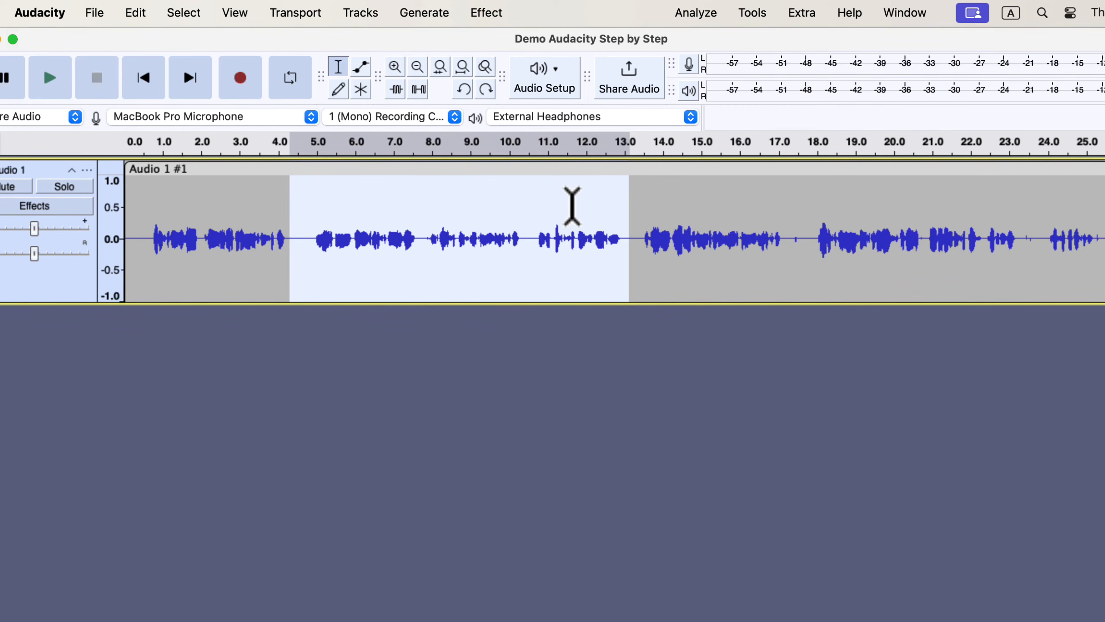
pyautogui.click(443, 72)
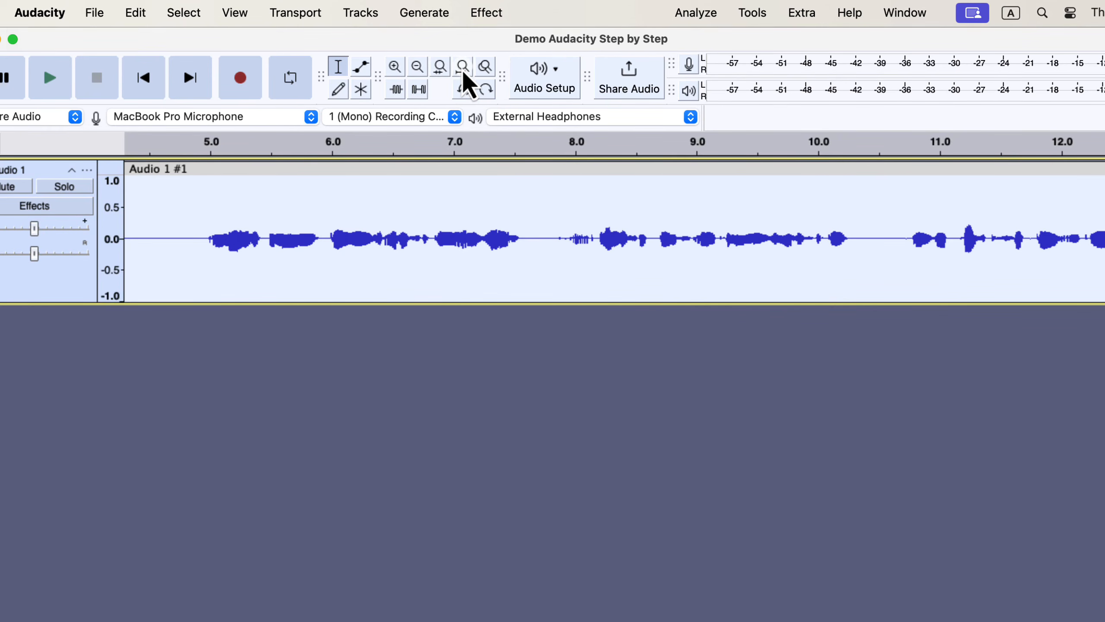
pyautogui.click(463, 72)
pyautogui.click(439, 74)
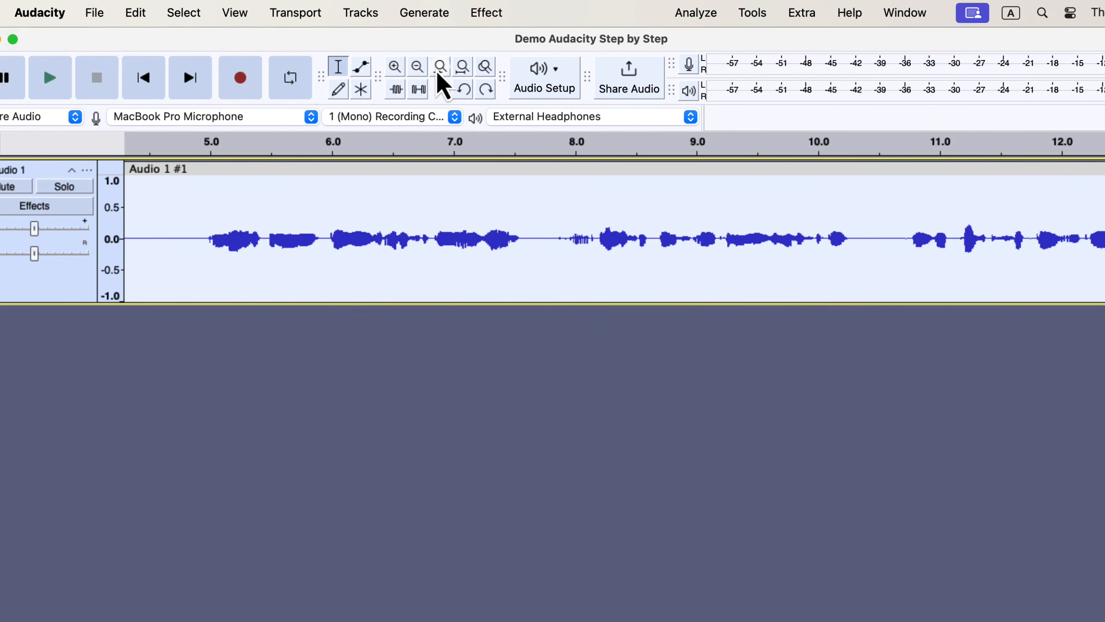
pyautogui.click(461, 71)
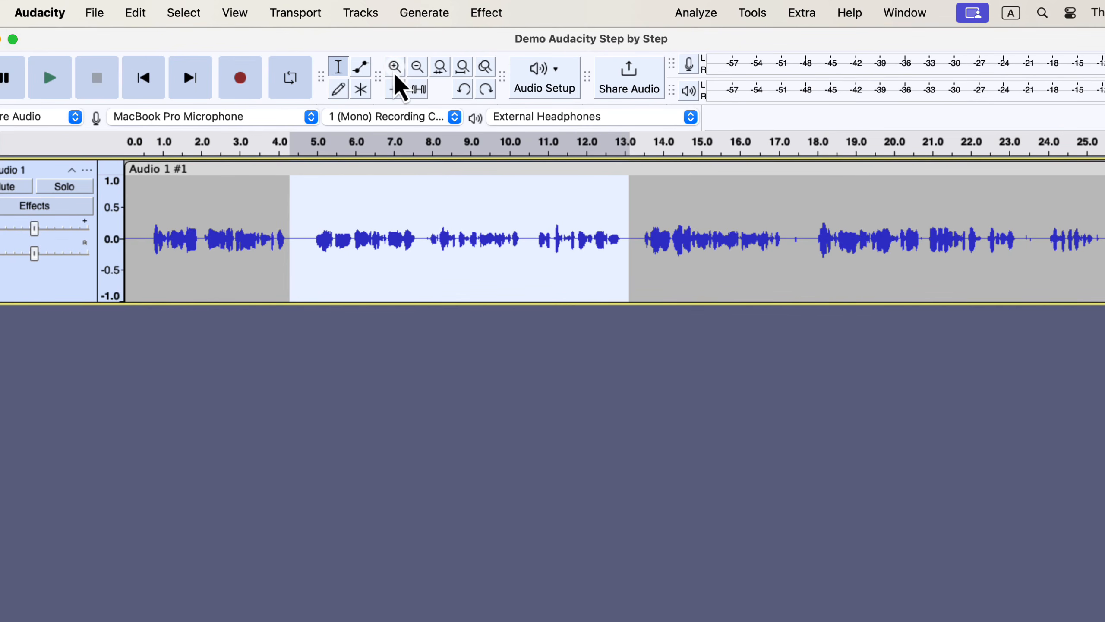
# Step: Zoom in and out around the selected audio to compare close and wide views of the waveform
pyautogui.click(395, 71)
pyautogui.click(395, 70)
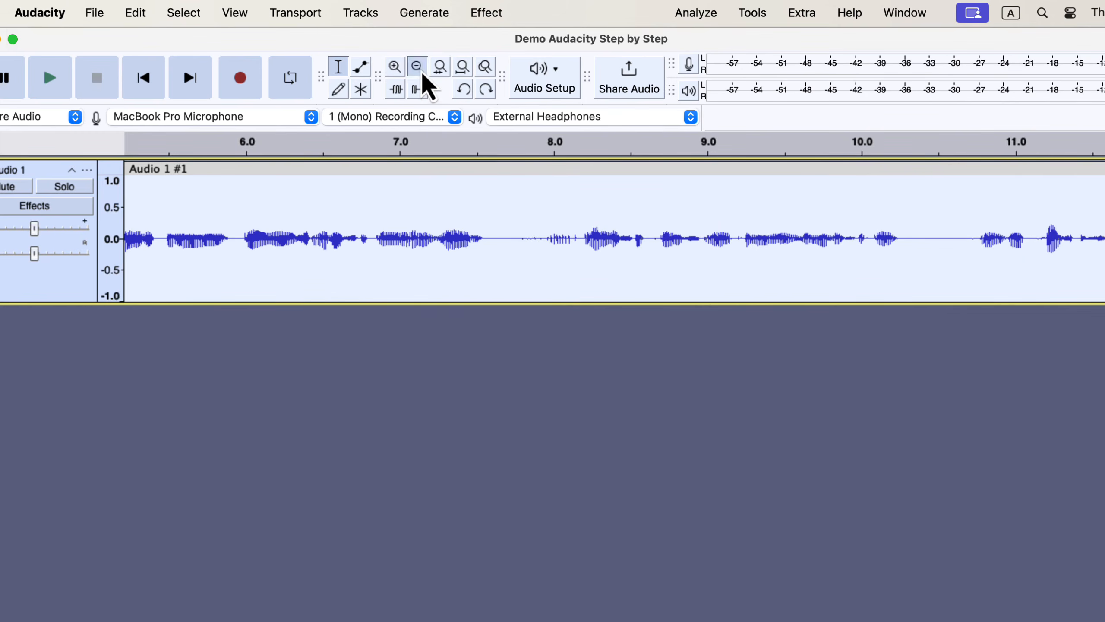
pyautogui.click(419, 69)
pyautogui.click(420, 71)
pyautogui.click(418, 70)
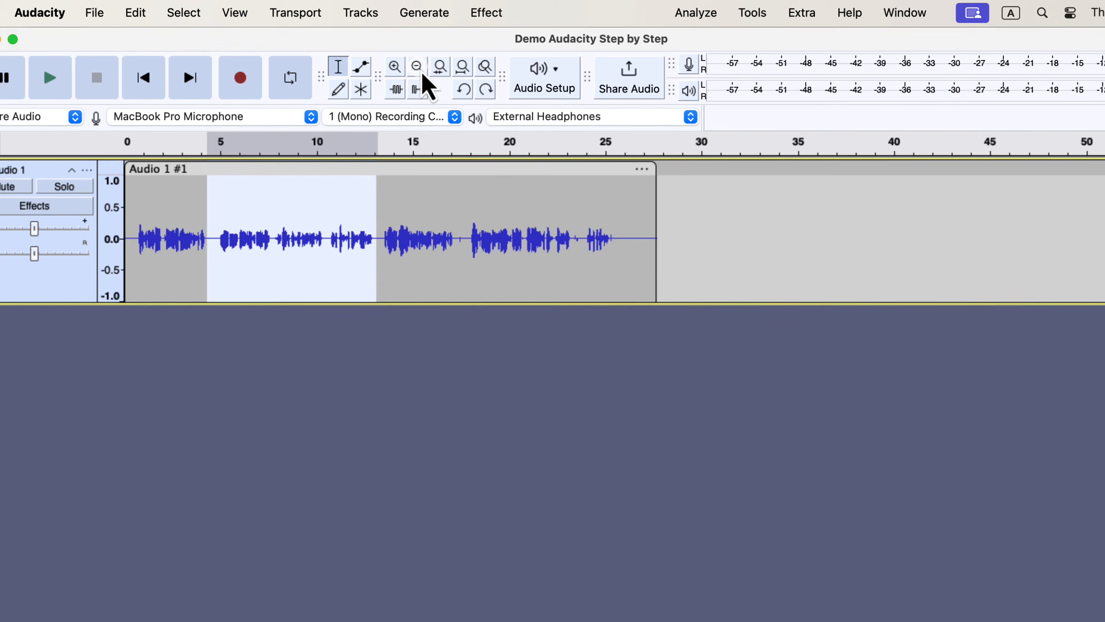
pyautogui.click(395, 68)
pyautogui.click(395, 69)
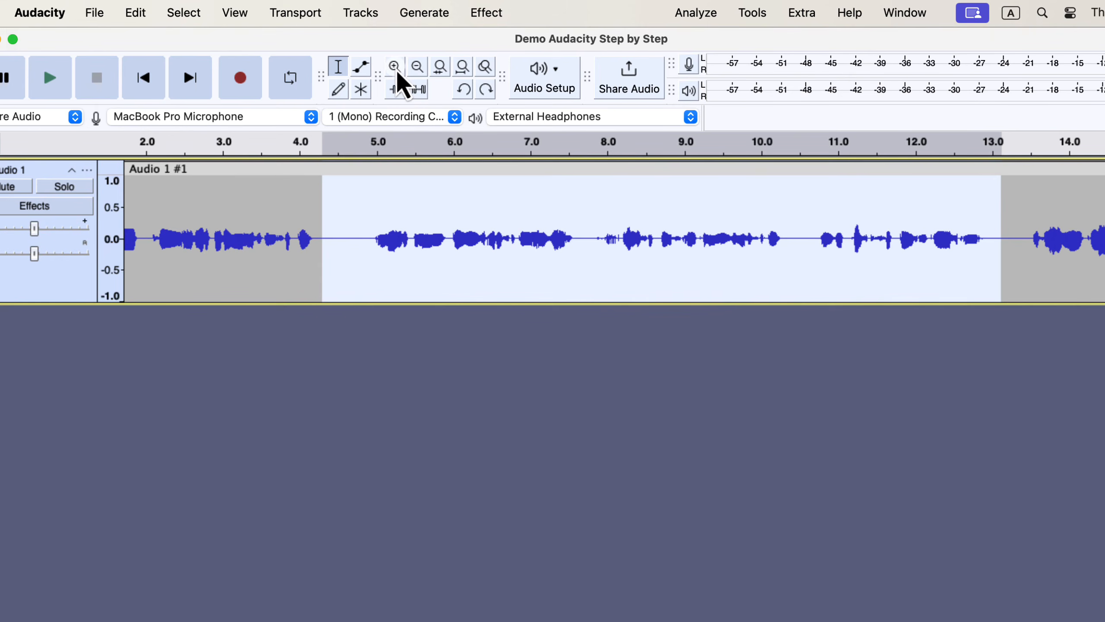
pyautogui.click(396, 69)
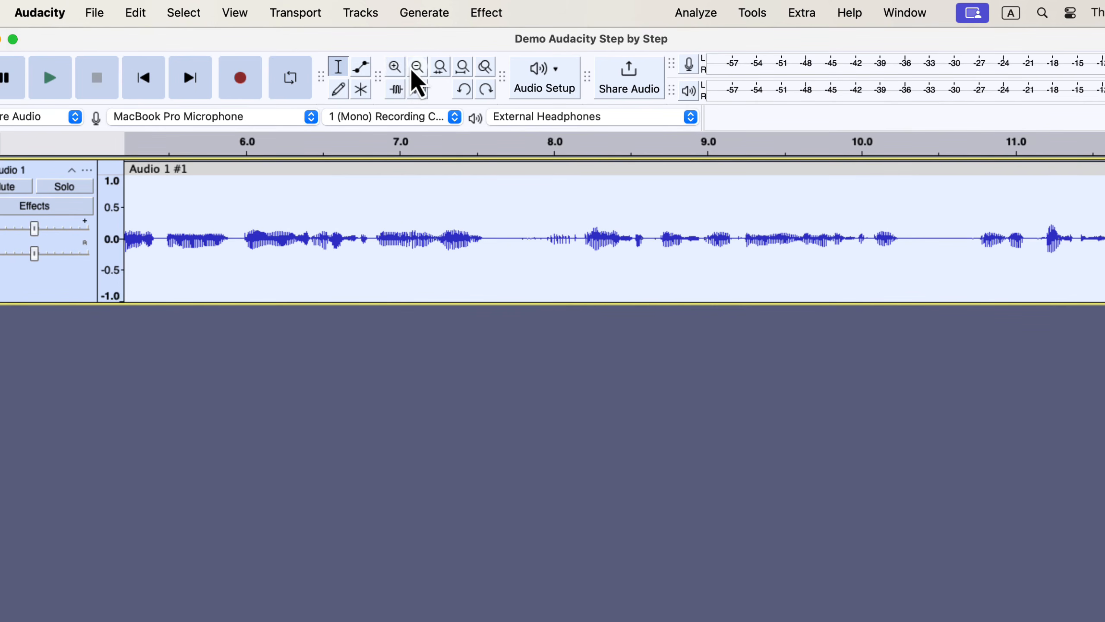
# Step: Return the view to the start of the track, clear the partial selection and select the entire clip
pyautogui.click(418, 70)
pyautogui.hscroll(-3, 370, 214)
pyautogui.click(307, 217)
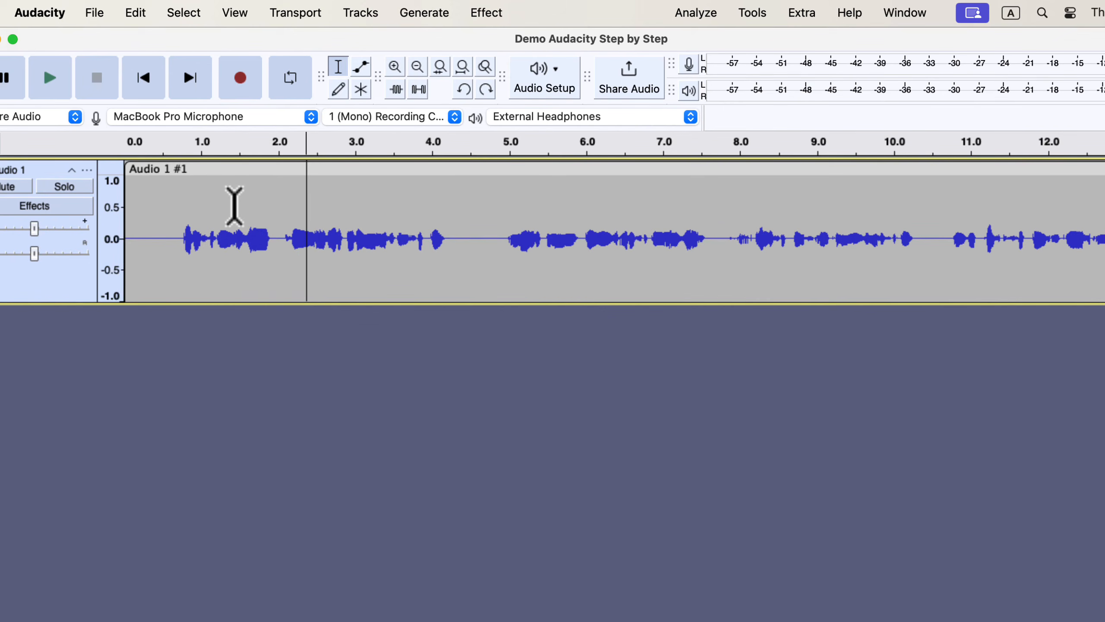
pyautogui.doubleClick(234, 205)
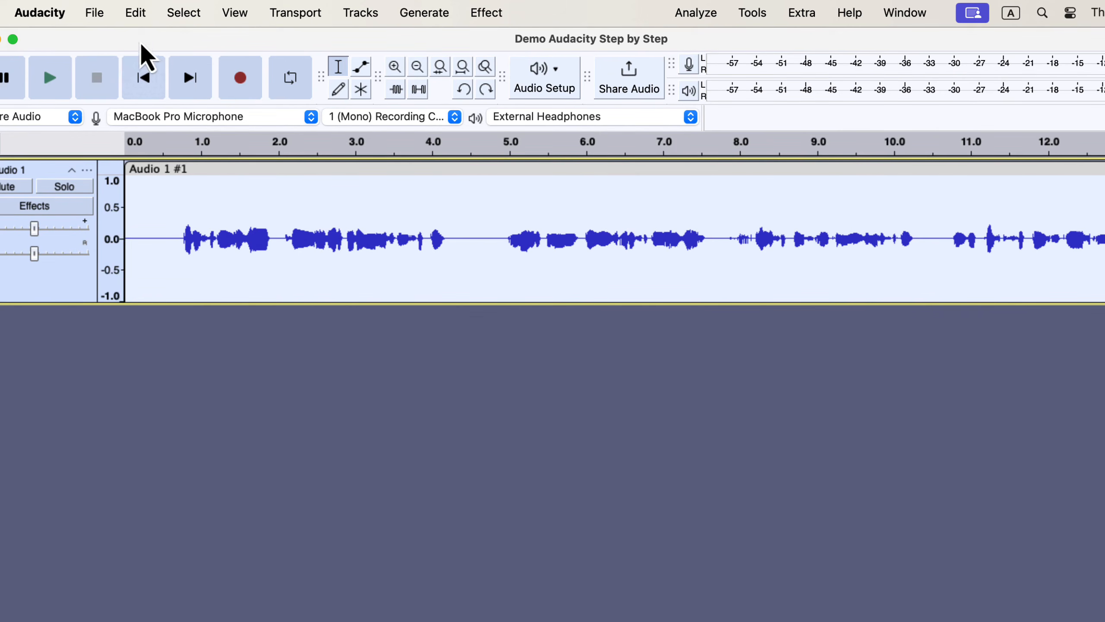
# Step: Duplicate the selected voice clip onto a second track and clear the selection
pyautogui.click(134, 14)
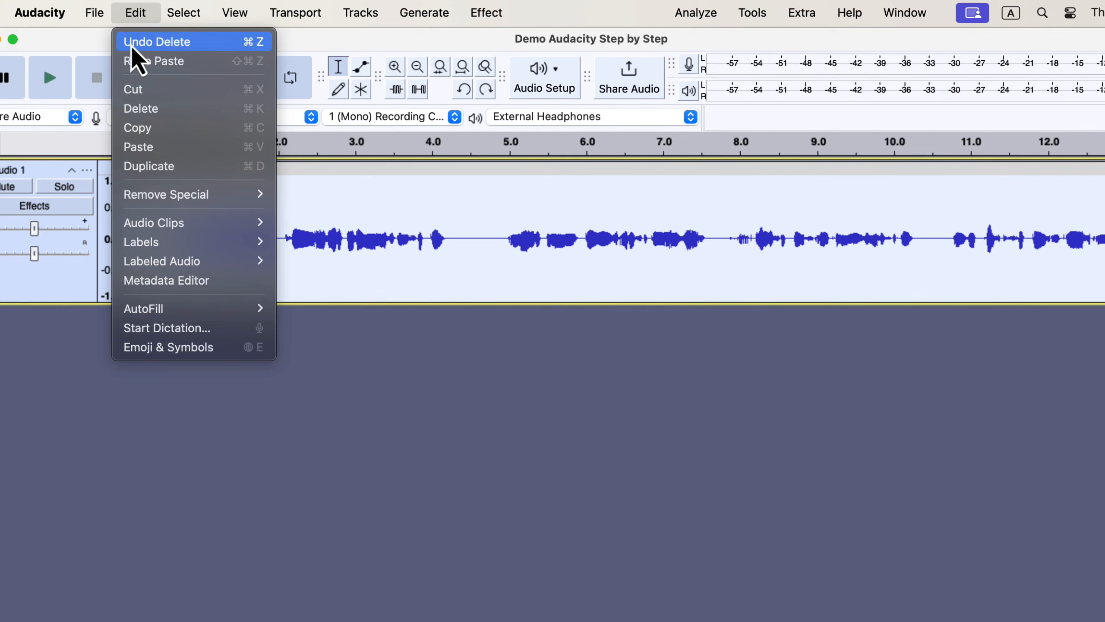
pyautogui.click(247, 169)
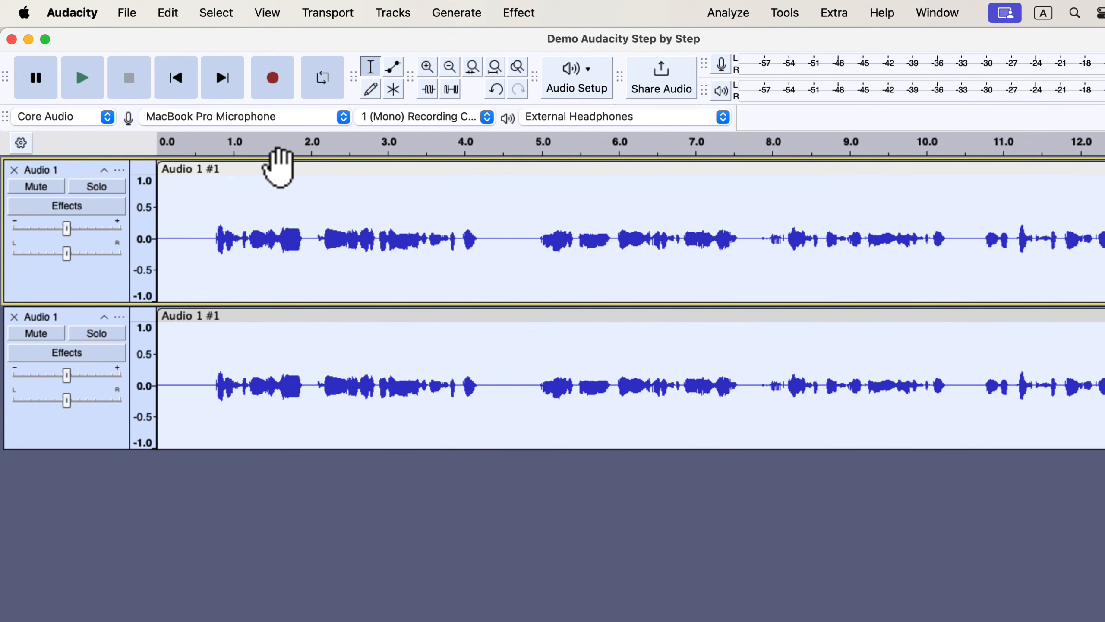
pyautogui.click(277, 201)
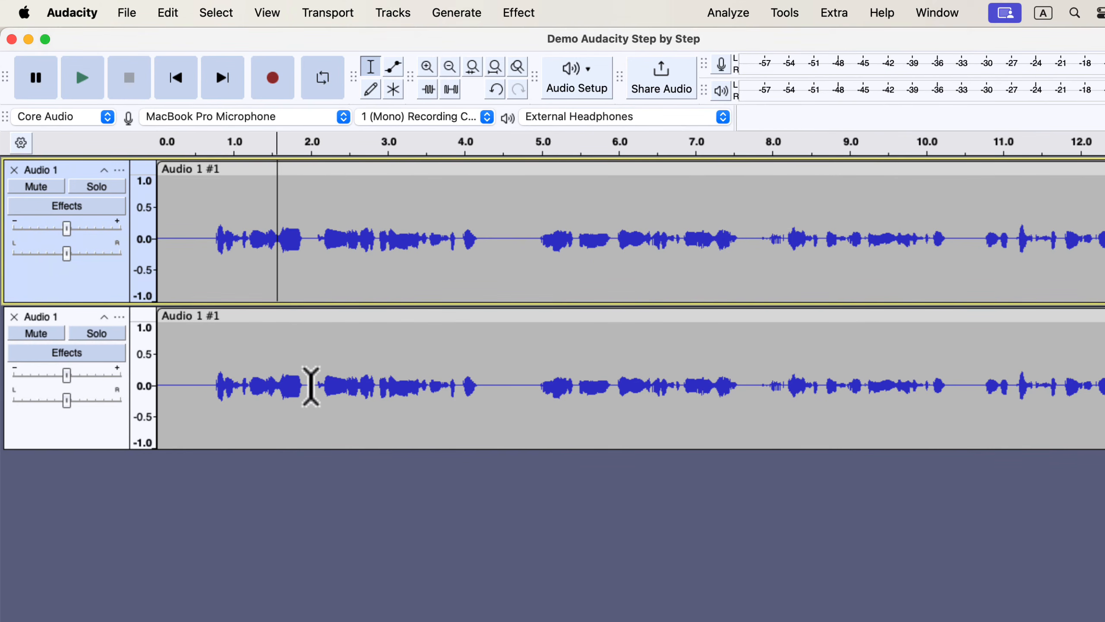
# Step: Select the whole duplicated clip on the second track and apply the Clear Vocal 3.6 macro to it
pyautogui.doubleClick(311, 386)
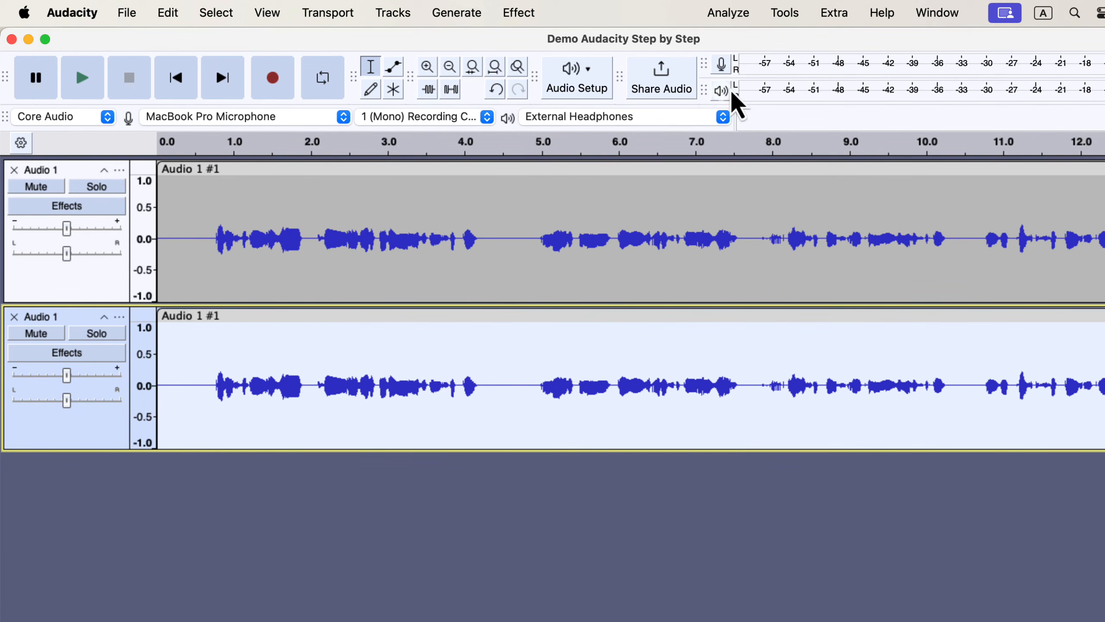
pyautogui.click(782, 8)
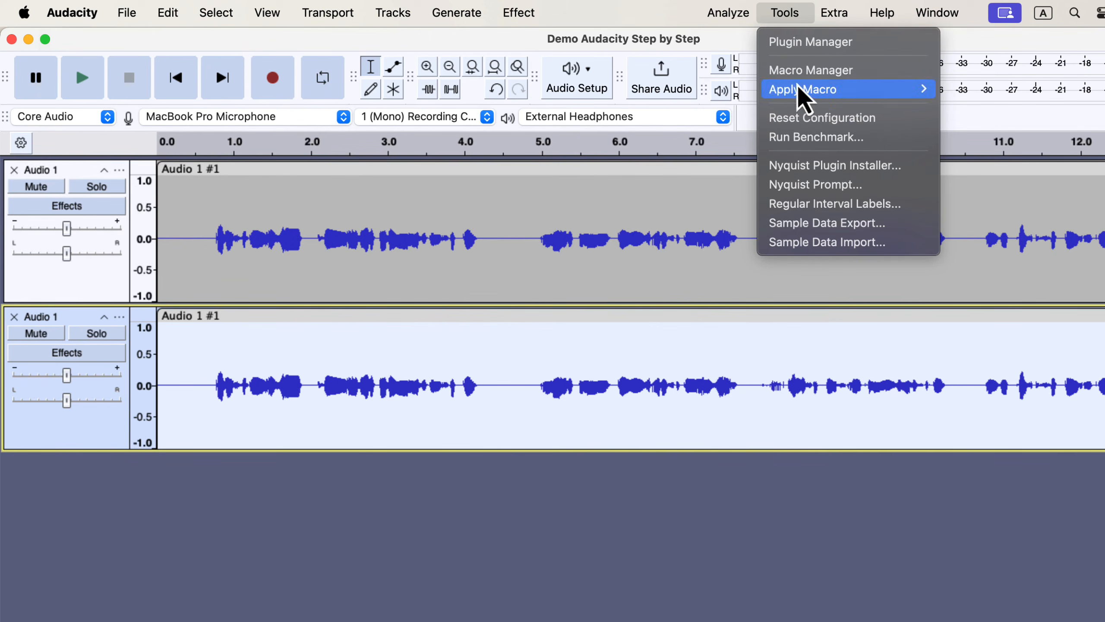
pyautogui.moveTo(799, 90)
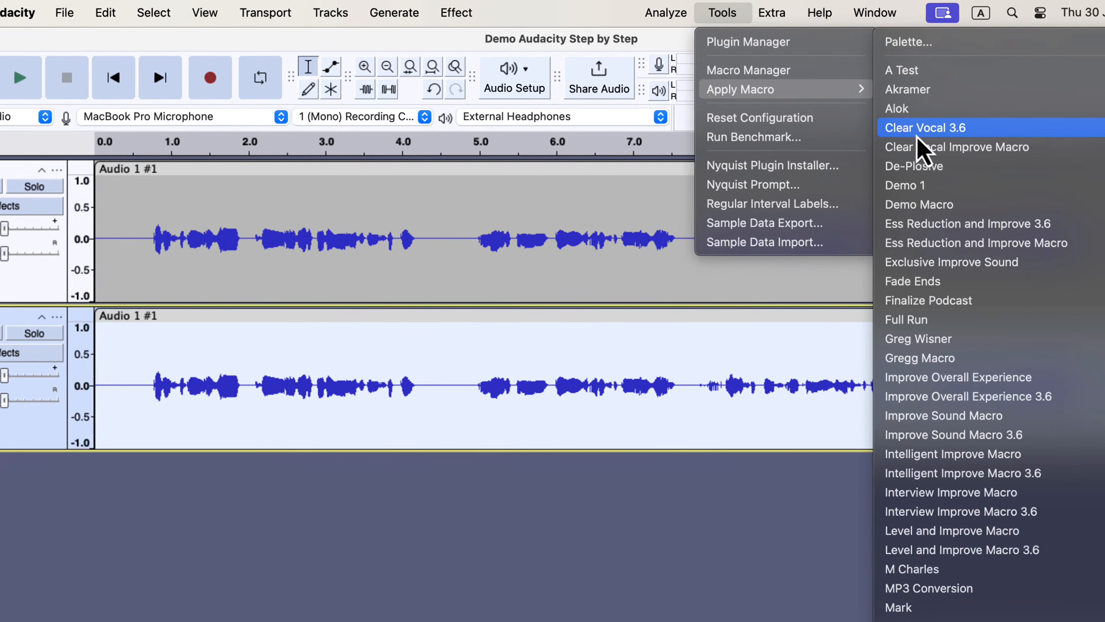
pyautogui.click(987, 130)
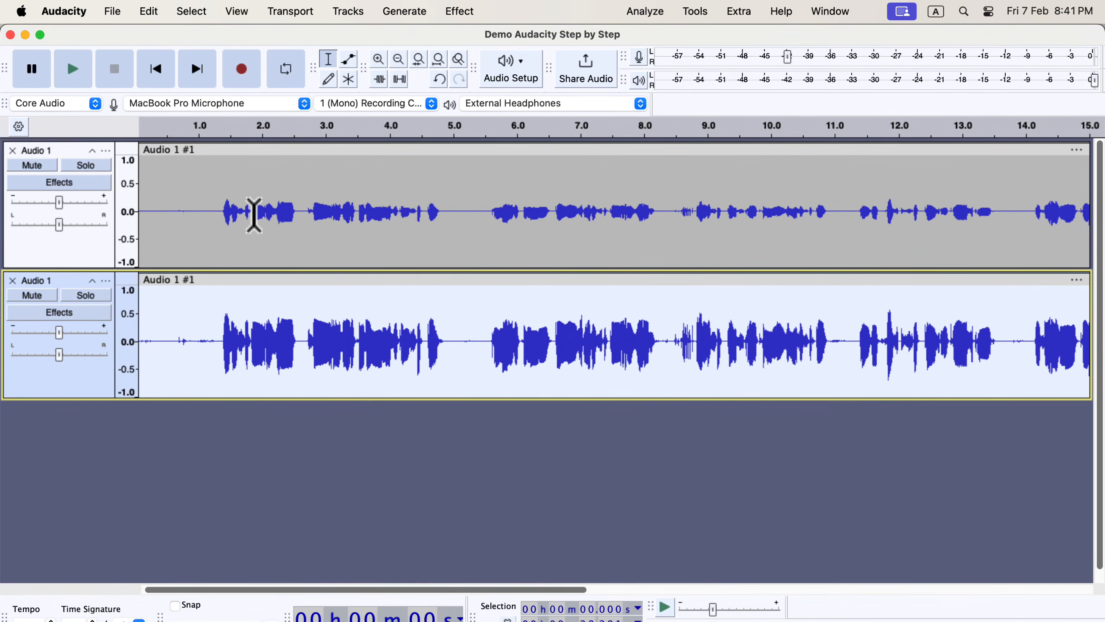
# Step: Solo the original upper track and play it from about 0.87 seconds to hear the unprocessed voice, then stop
pyautogui.click(87, 165)
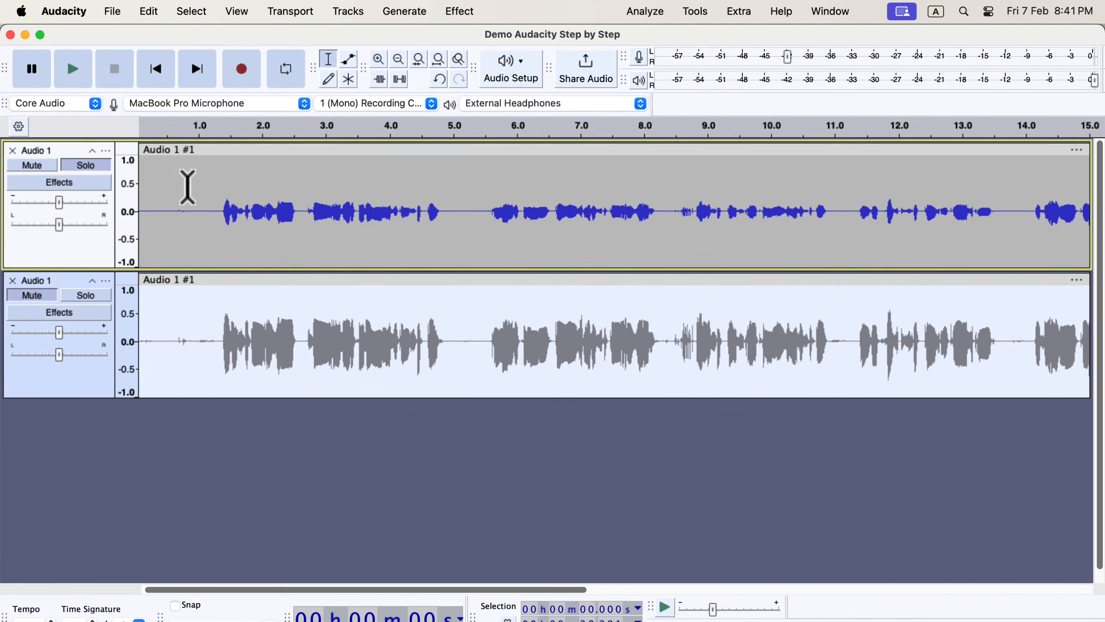
pyautogui.click(190, 188)
pyautogui.press('space')
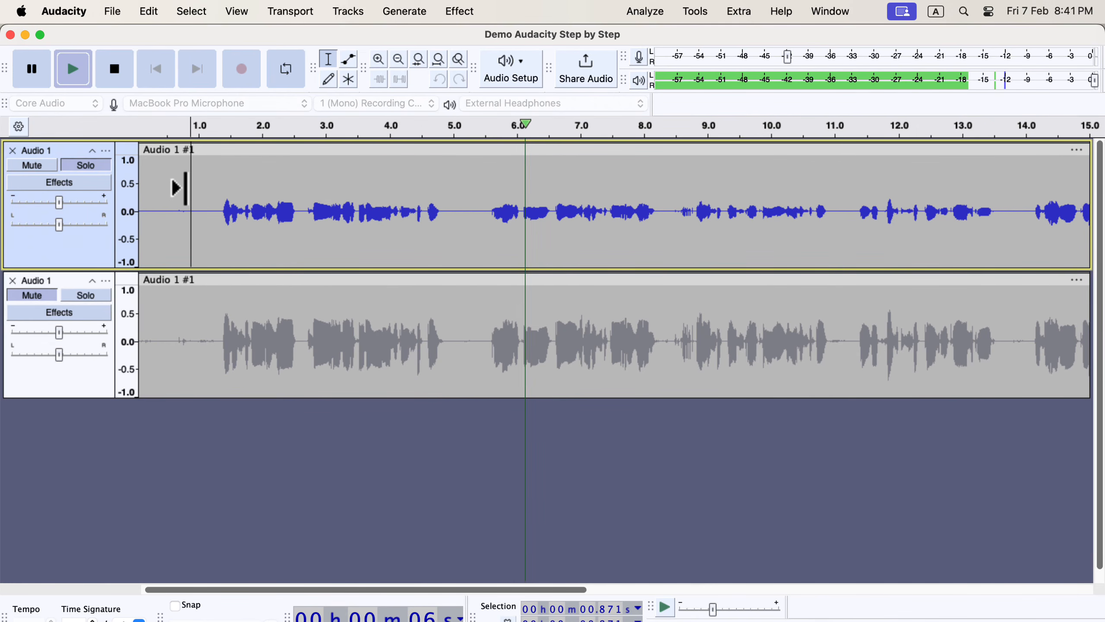
pyautogui.press('space')
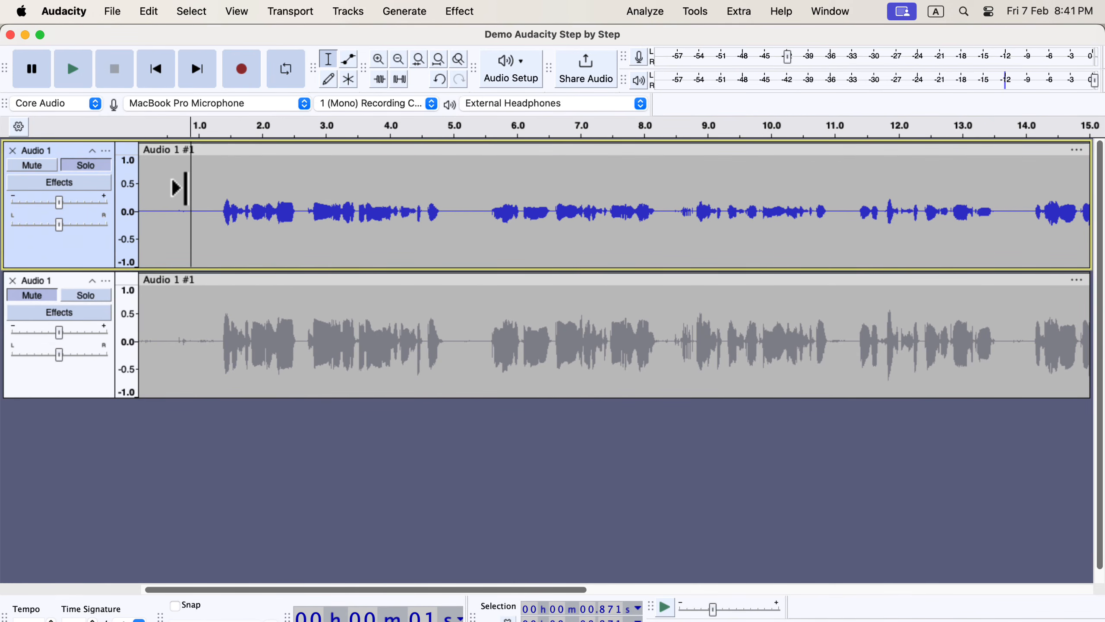
# Step: Solo the processed lower track and play it from the same point to hear the macro's effect, then stop
pyautogui.click(99, 294)
pyautogui.press('space')
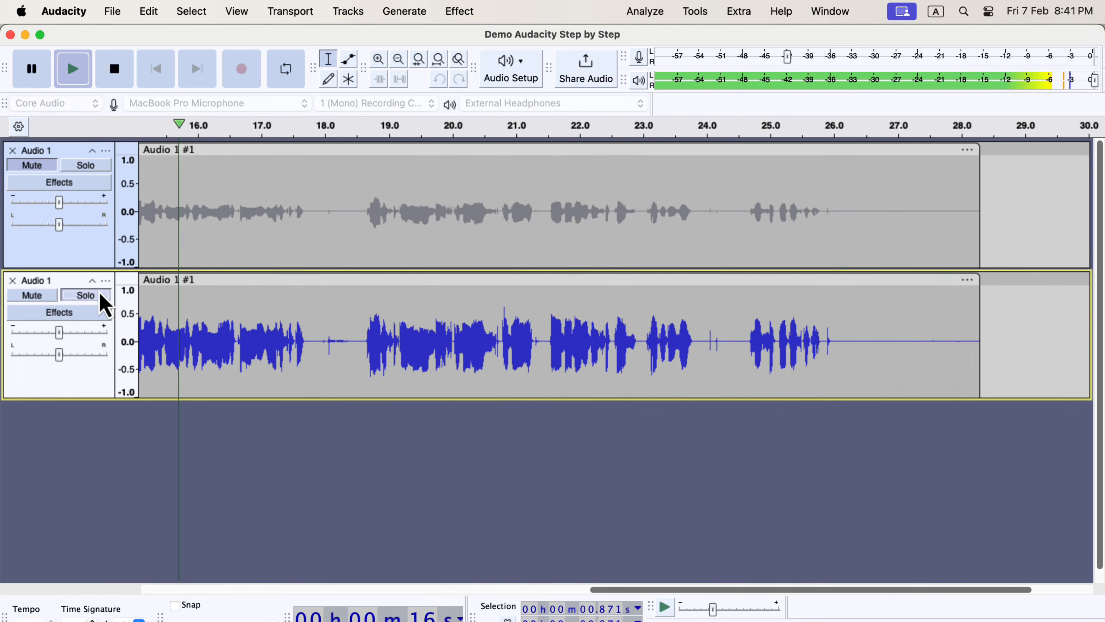
pyautogui.press('space')
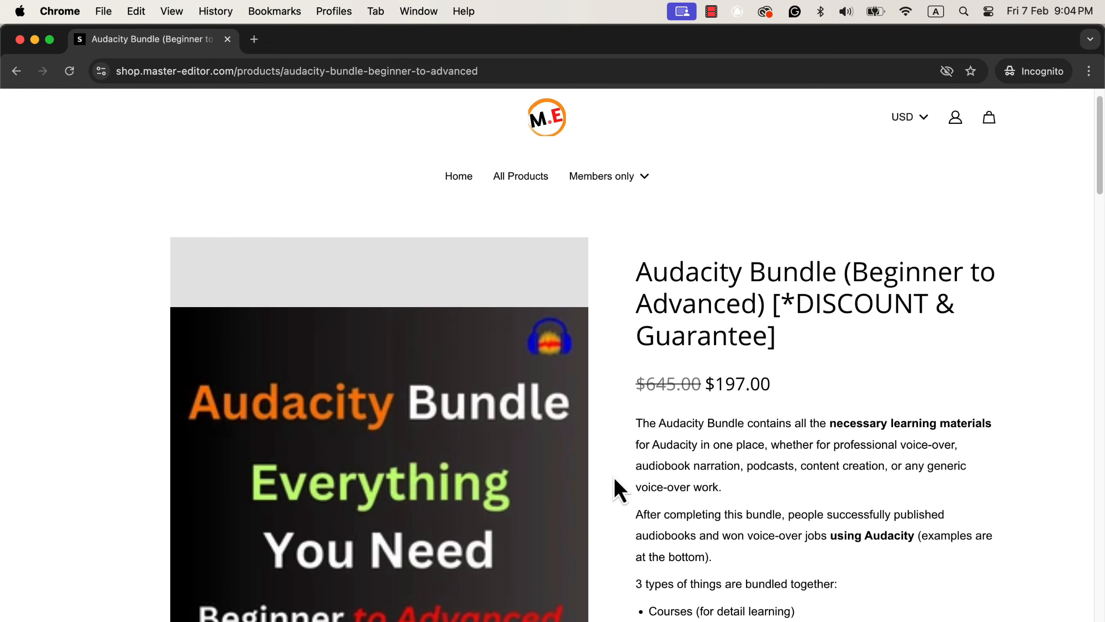
# Step: Read the Audacity Bundle product page in Chrome, down to the list of included courses and macros
pyautogui.scroll(-5, 615, 478)
pyautogui.scroll(-2, 614, 478)
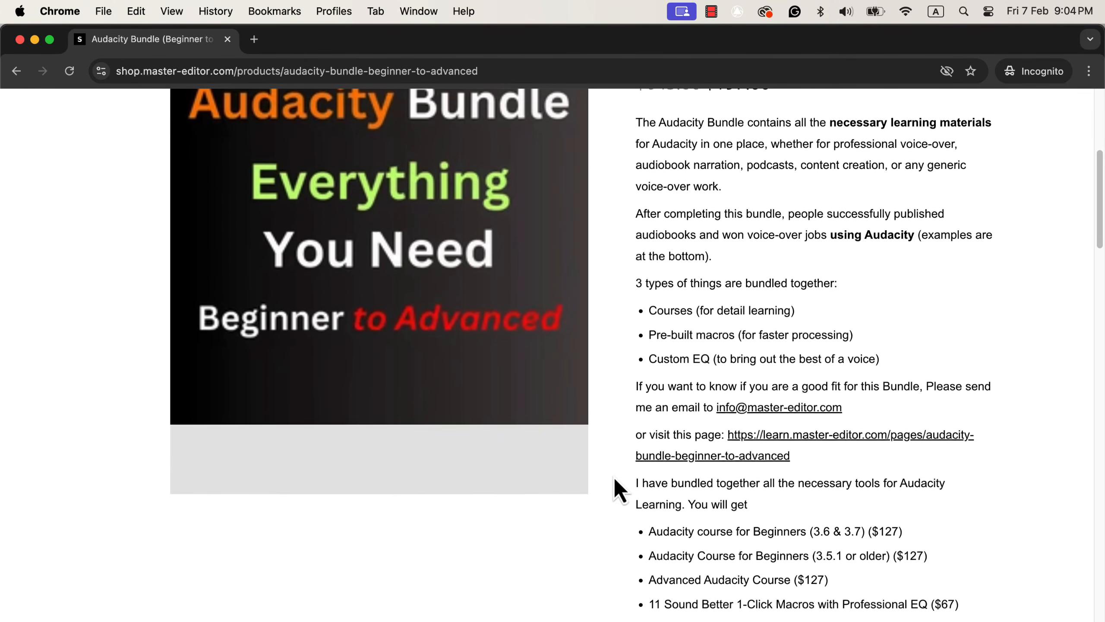
pyautogui.scroll(-6, 615, 479)
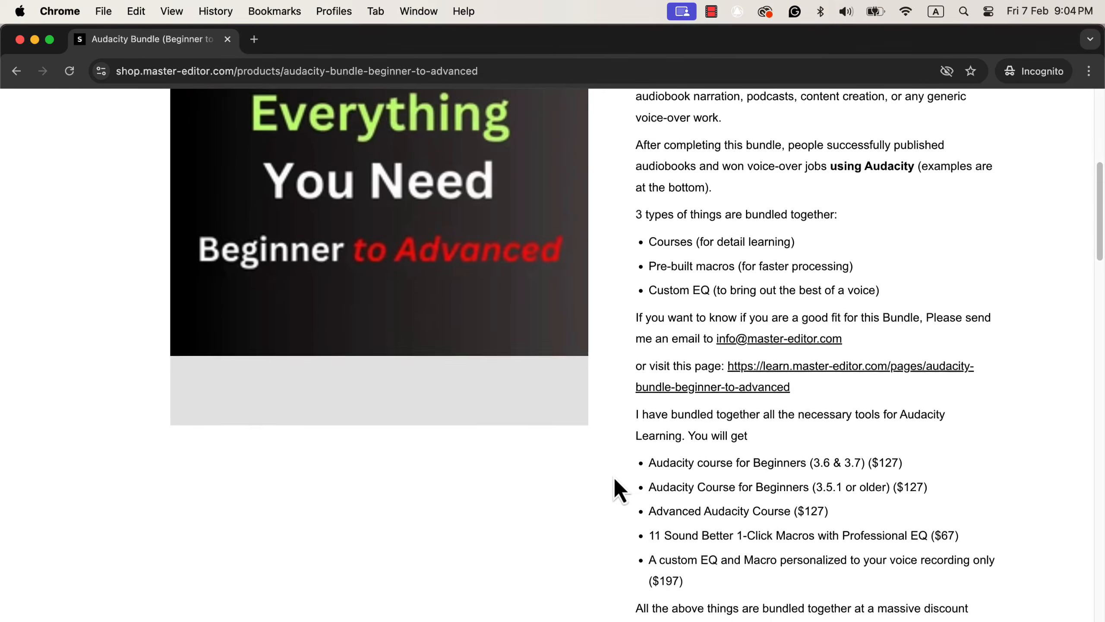